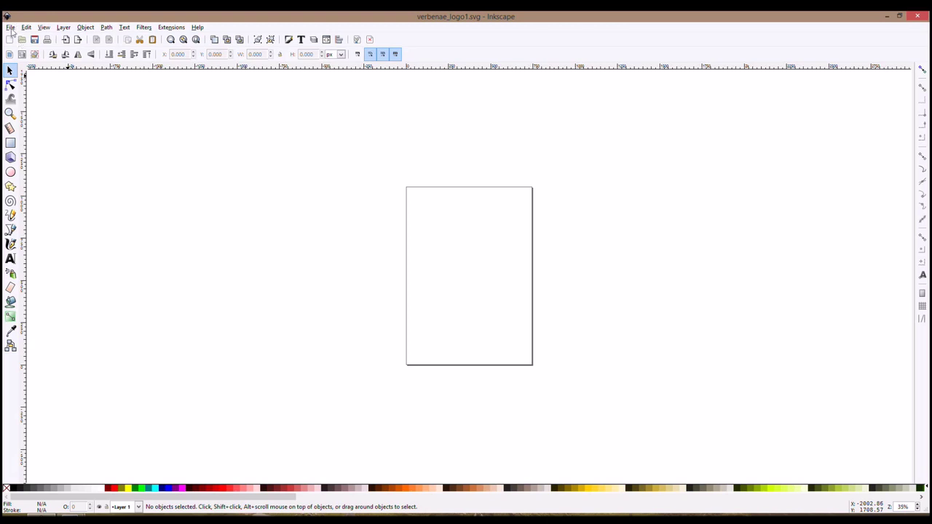
Step: Turn off the page border display in the document properties and close the dialog
left_click(11, 27)
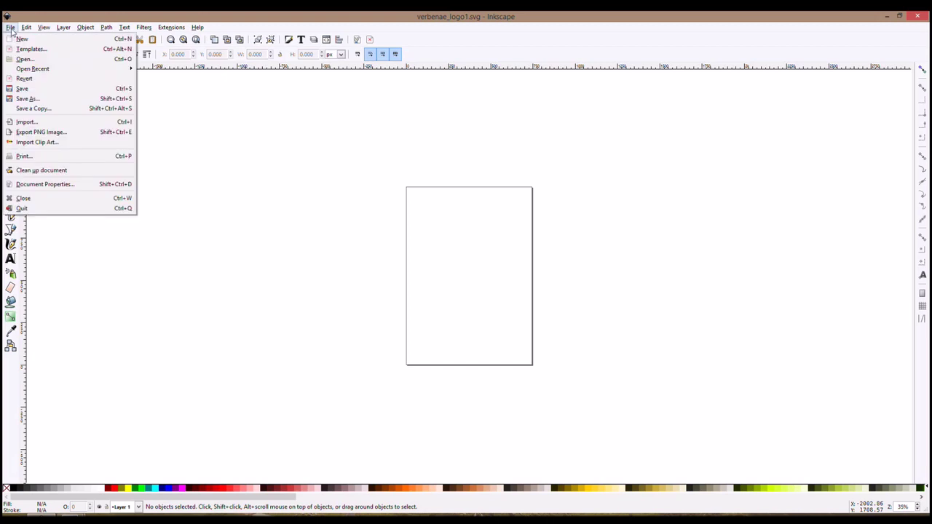
left_click(61, 186)
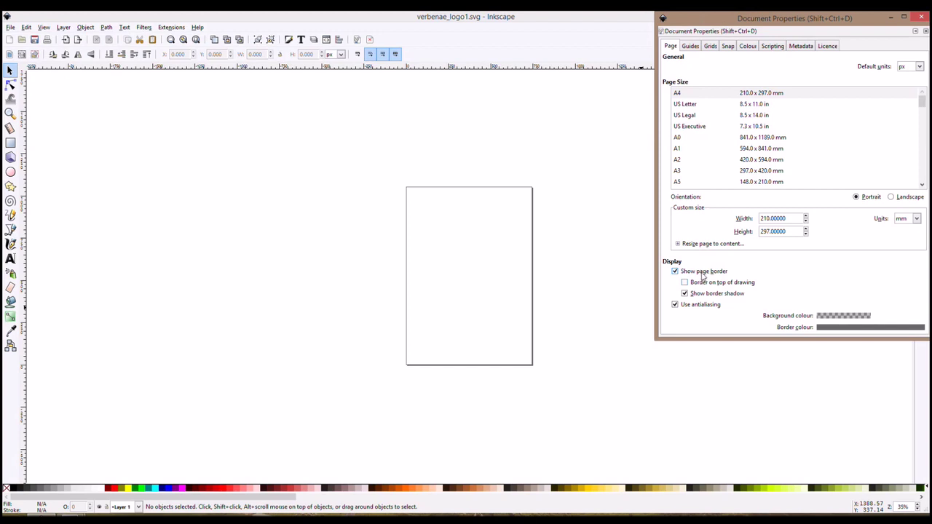
left_click(675, 272)
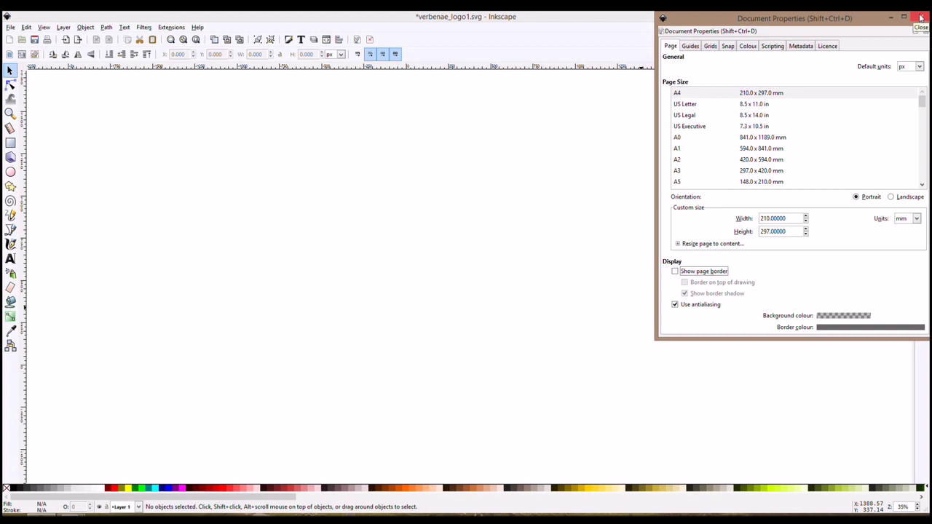
left_click(919, 18)
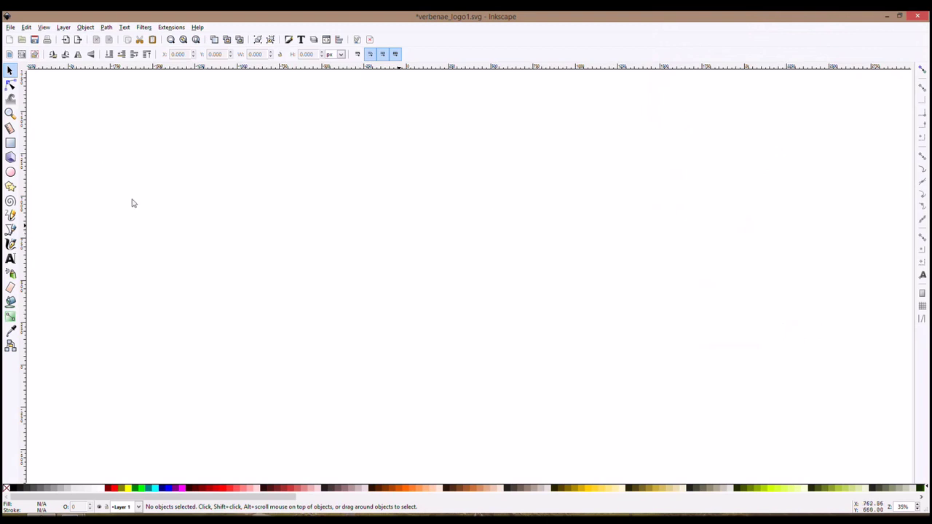
Step: Draw a circle in the upper-left area of the canvas and fill it with medium grey
left_click(11, 172)
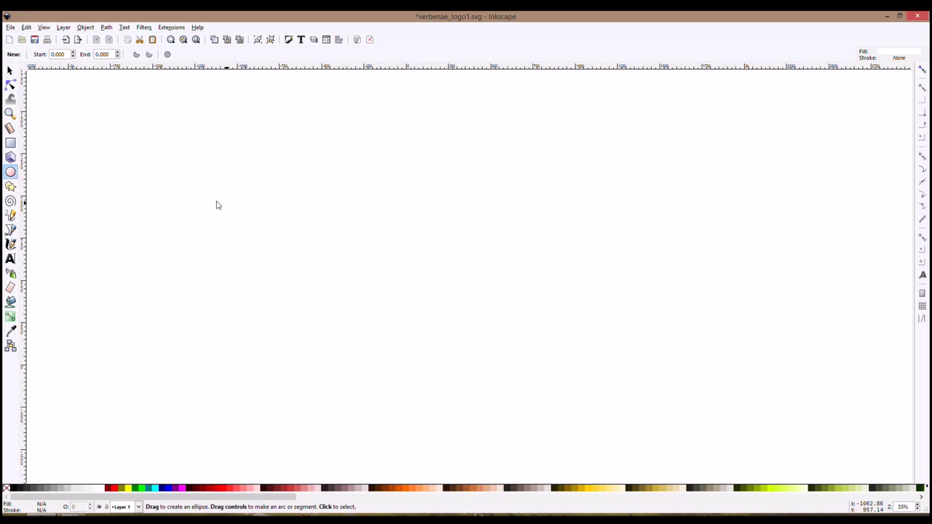
left_click_drag(235, 159, 335, 253)
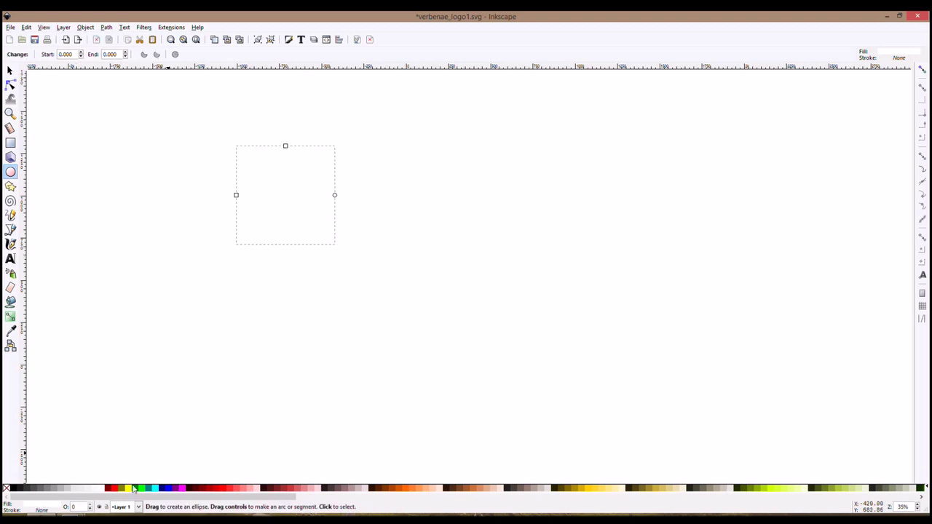
left_click(53, 495)
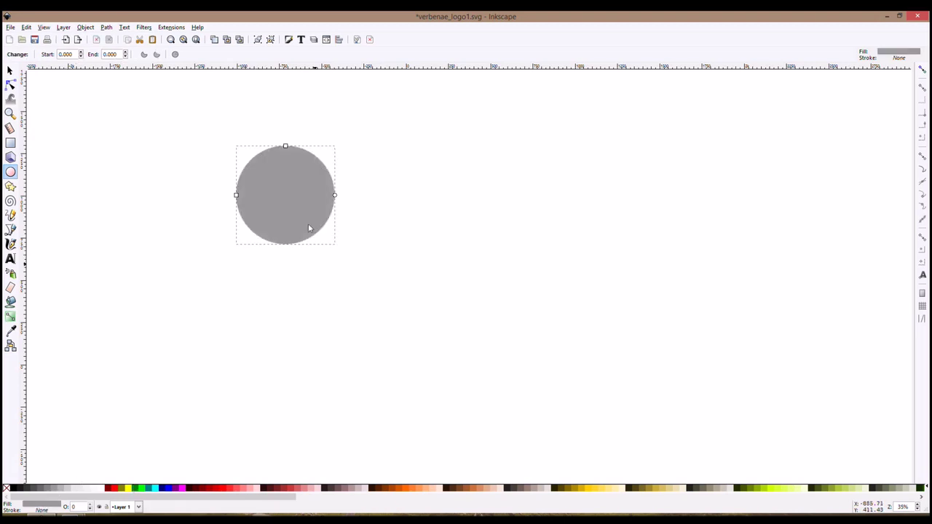
Step: Activate the Bezier tool, cancel the started path, and set the stroke colour for new paths to medium grey (999999)
left_click(11, 231)
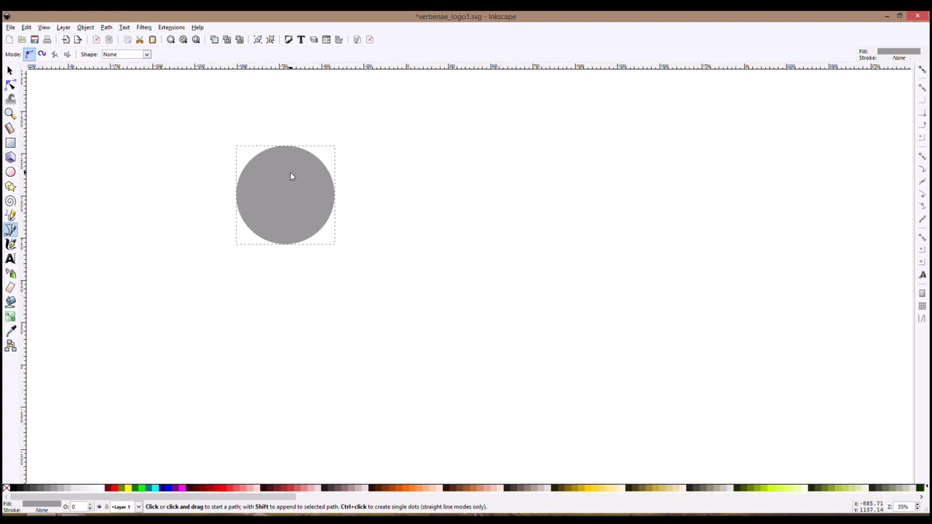
scroll(287, 189, "up", 1)
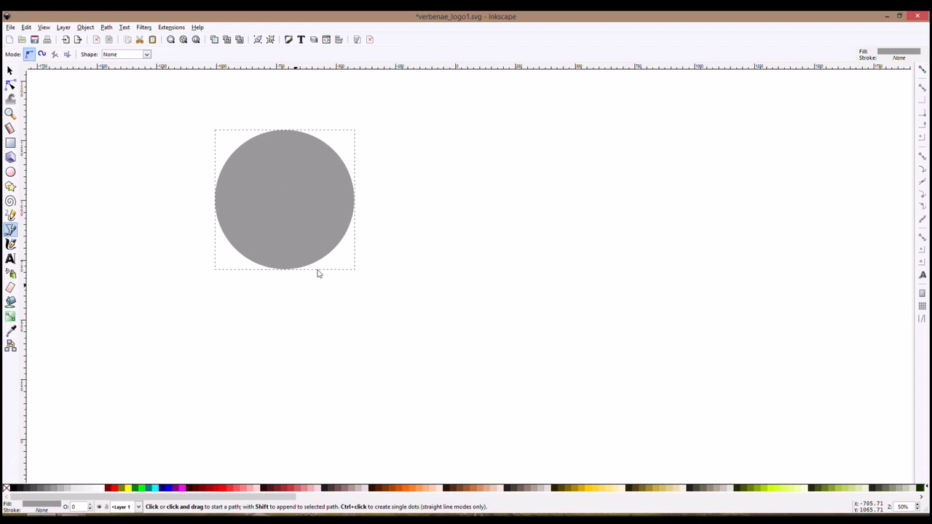
left_click(232, 154)
key("Escape")
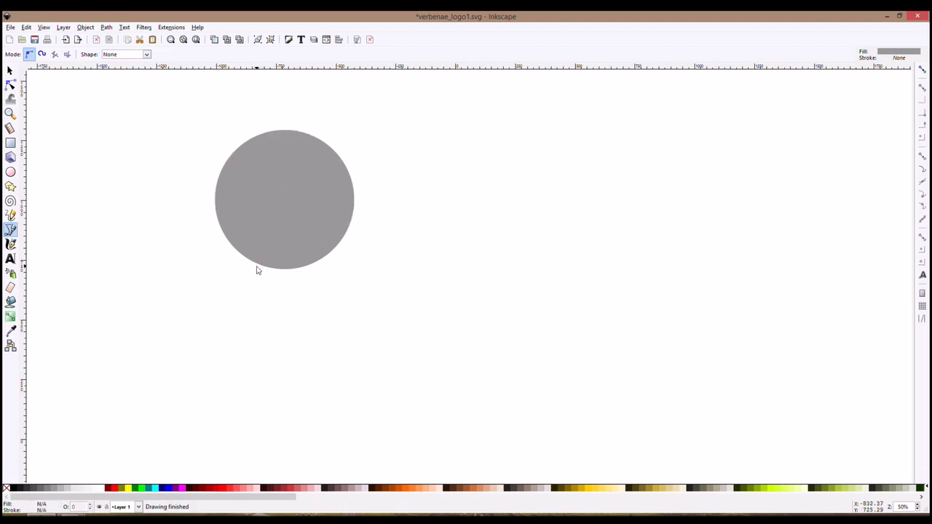
left_click(55, 490, "shift")
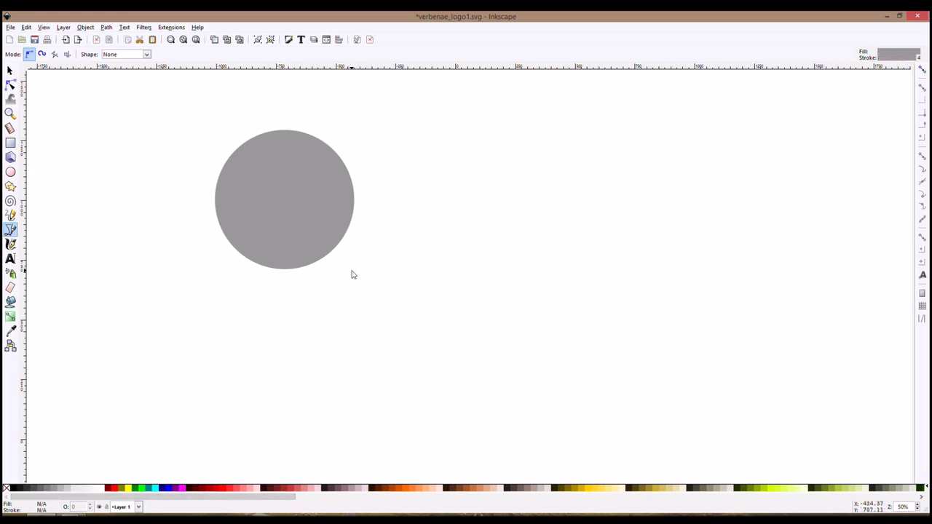
Step: Open the Fill and Stroke settings and draw a straight line from the circle's upper-left edge to its lower edge
key("ctrl+shift+f")
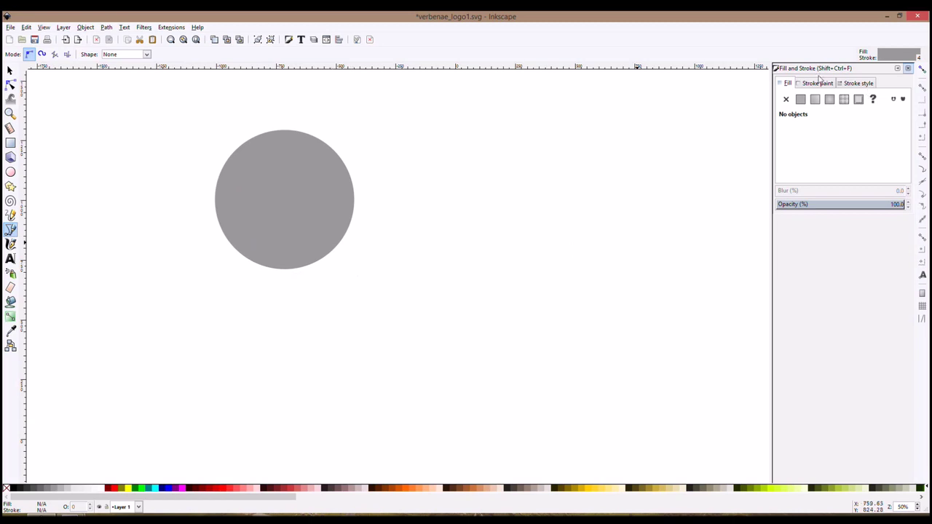
left_click(818, 83)
left_click(787, 83)
left_click(821, 85)
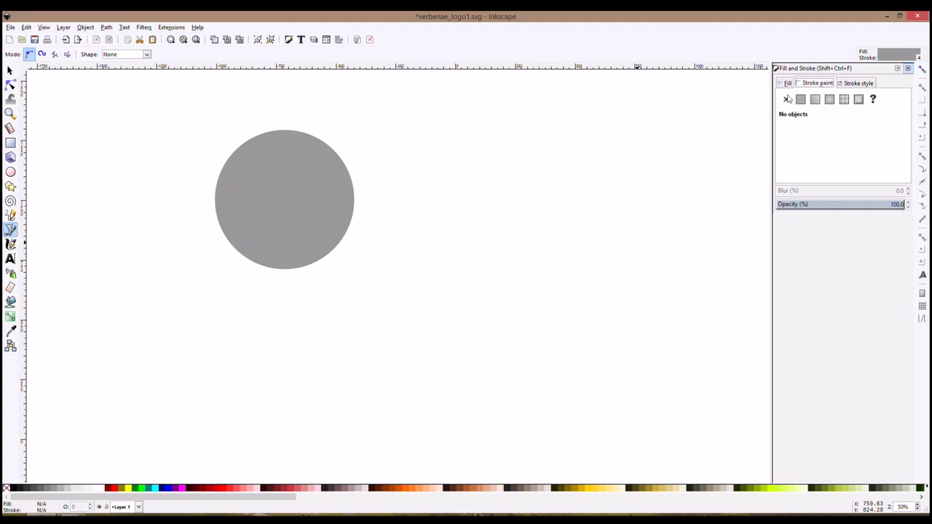
left_click(242, 147)
left_click(267, 268)
key("Return")
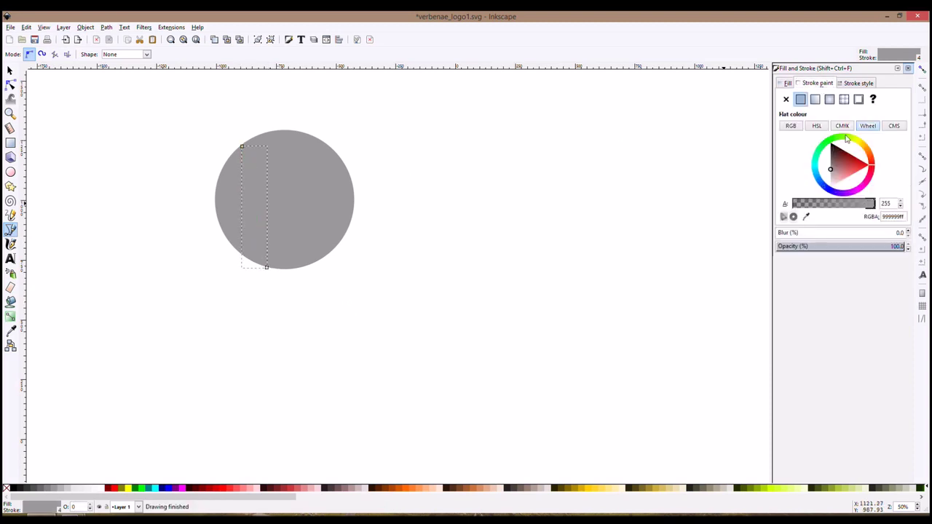
Step: Give the line a dark grey fill, 100% opacity and a near-black stroke (1a1a1a)
left_click(789, 87)
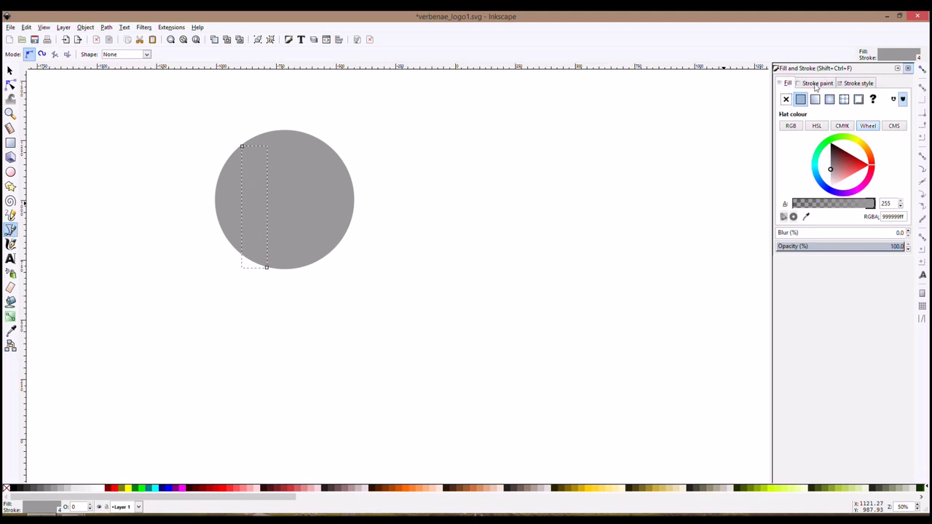
left_click(816, 84)
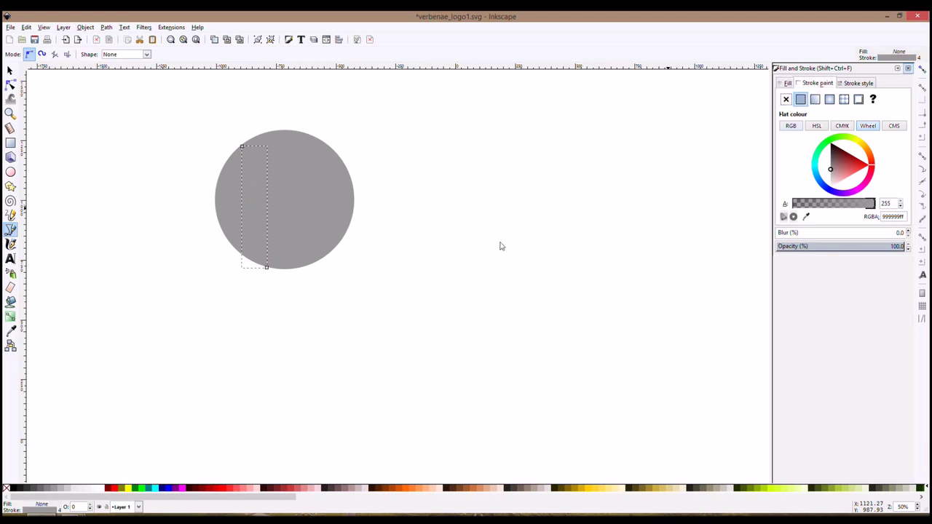
left_click(30, 488)
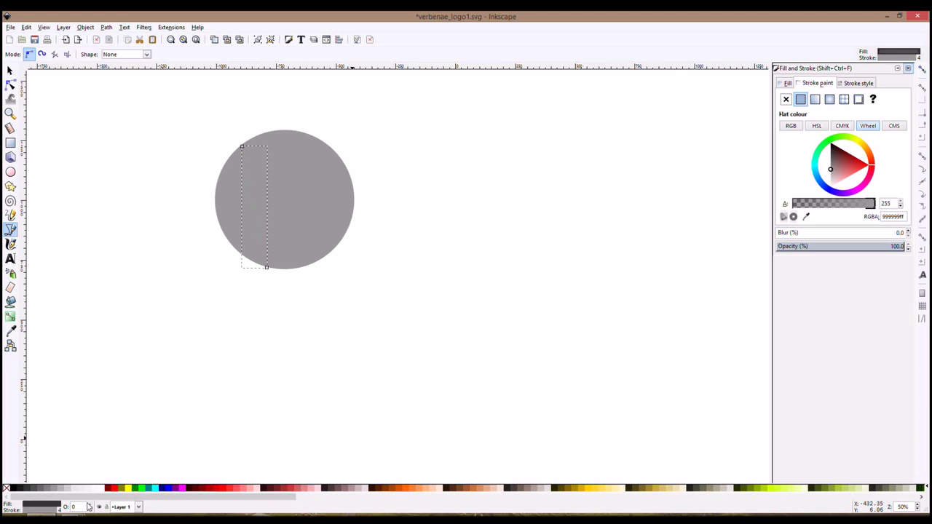
type("00")
key("Return")
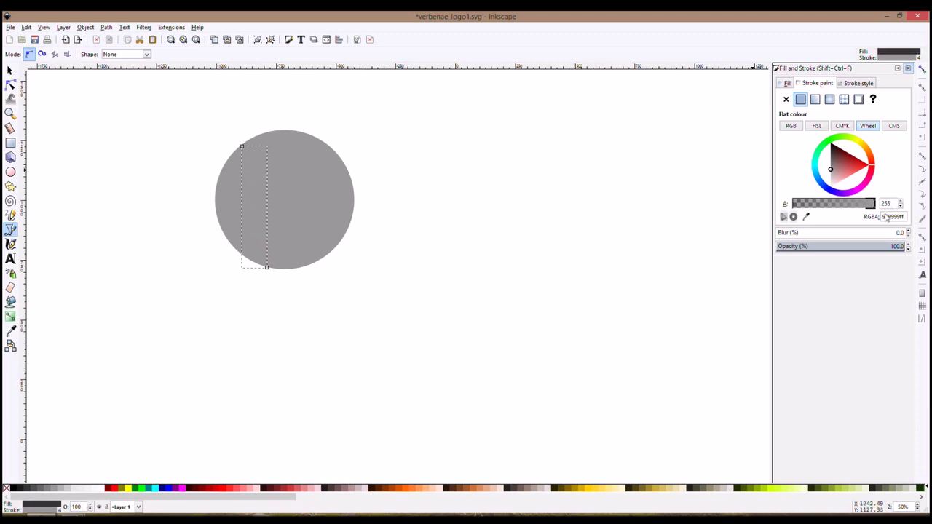
left_click(22, 489, "shift")
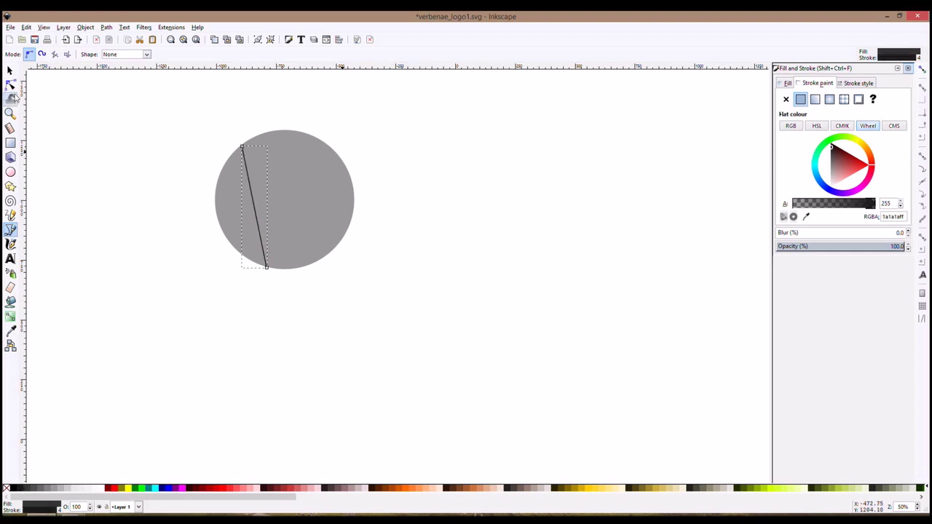
Step: Bend the line into a curve bulging toward the circle's left edge and remove its fill
left_click(9, 71)
left_click(415, 245)
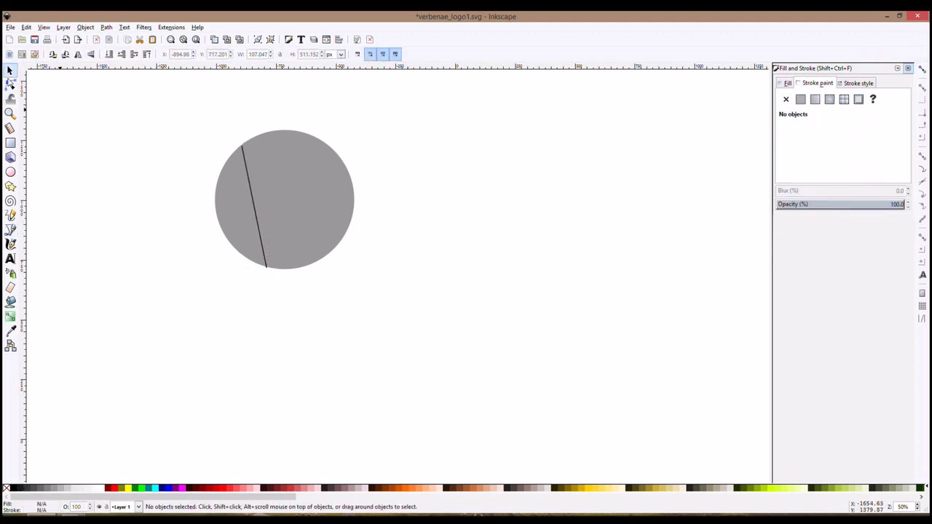
key("n")
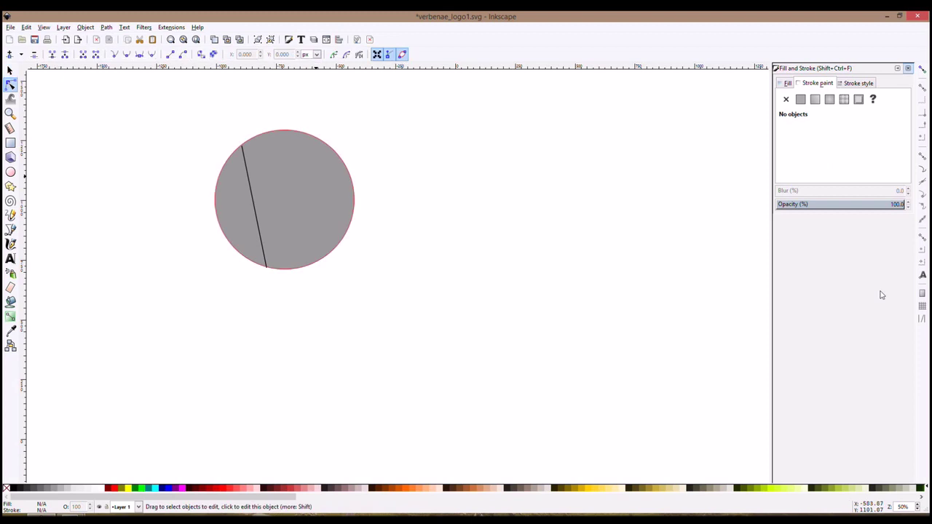
left_click(258, 213)
left_click_drag(258, 214, 242, 217)
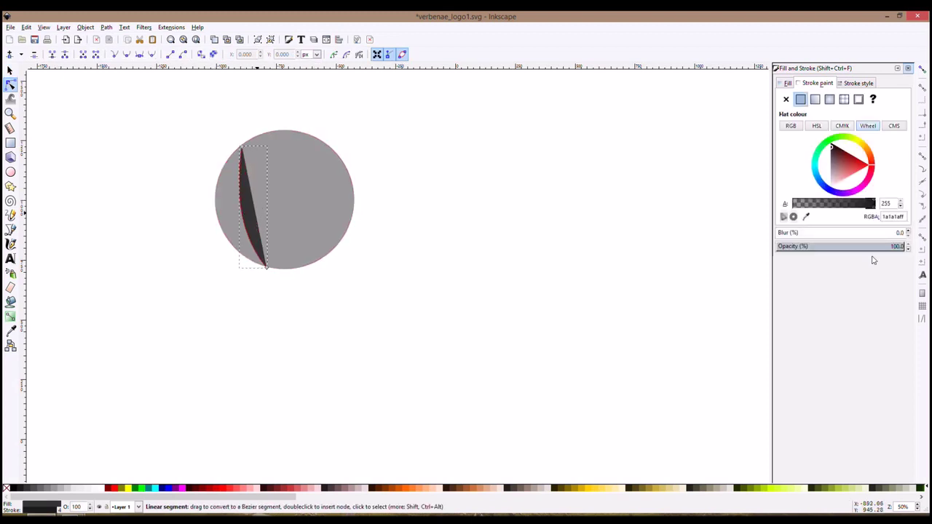
left_click(787, 83)
left_click(786, 99)
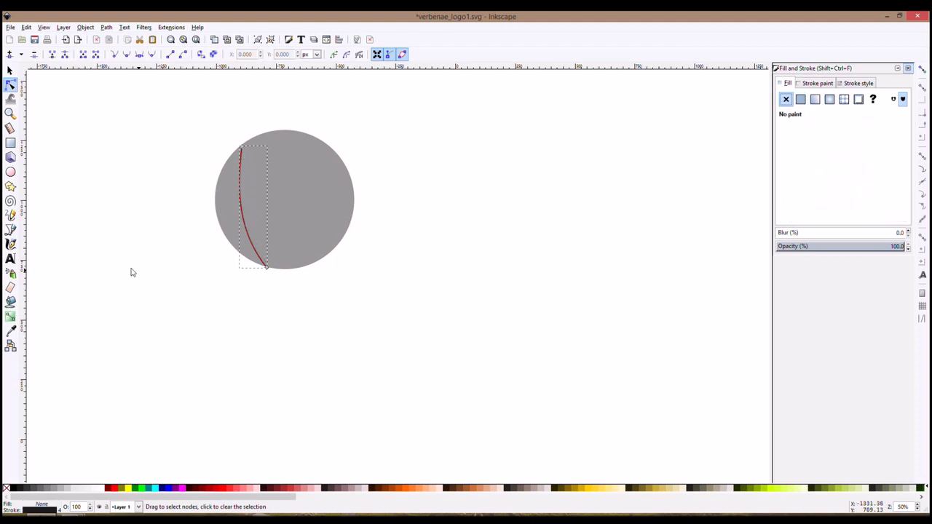
Step: Draw a line from the circle's lower-left edge to its top edge and bend it toward the lower right
left_click(11, 229)
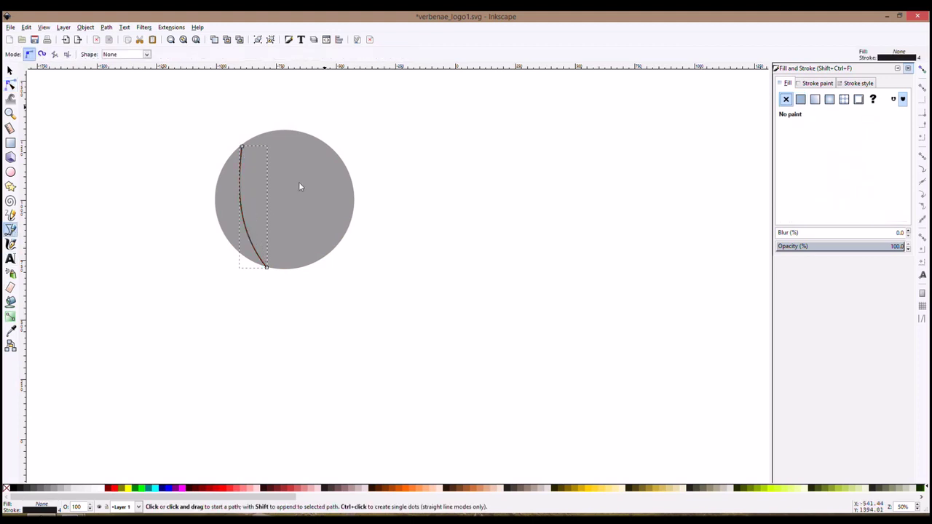
left_click(232, 245)
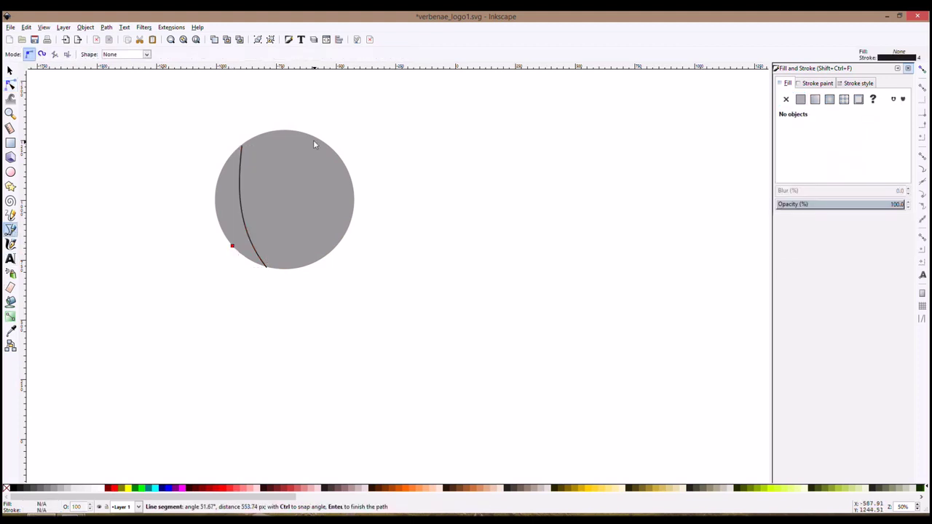
double_click(302, 134)
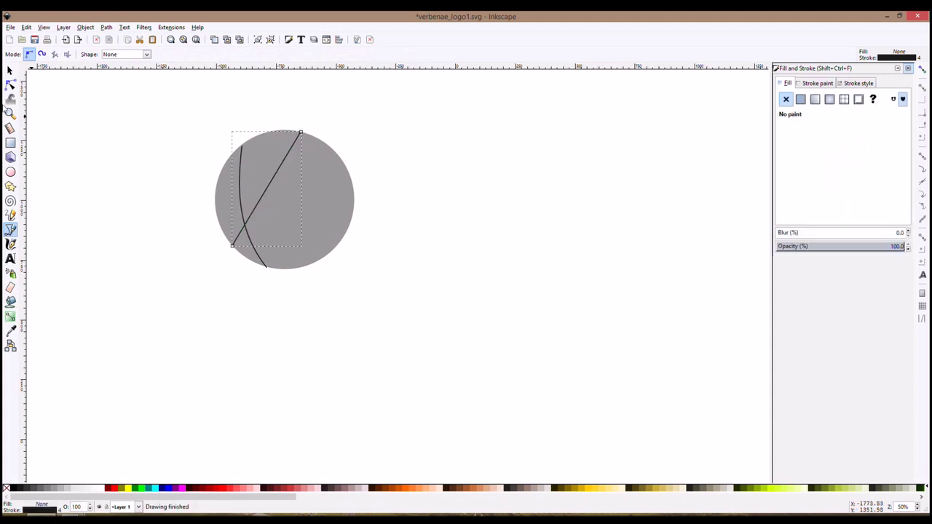
left_click(11, 84)
left_click_drag(271, 188, 277, 211)
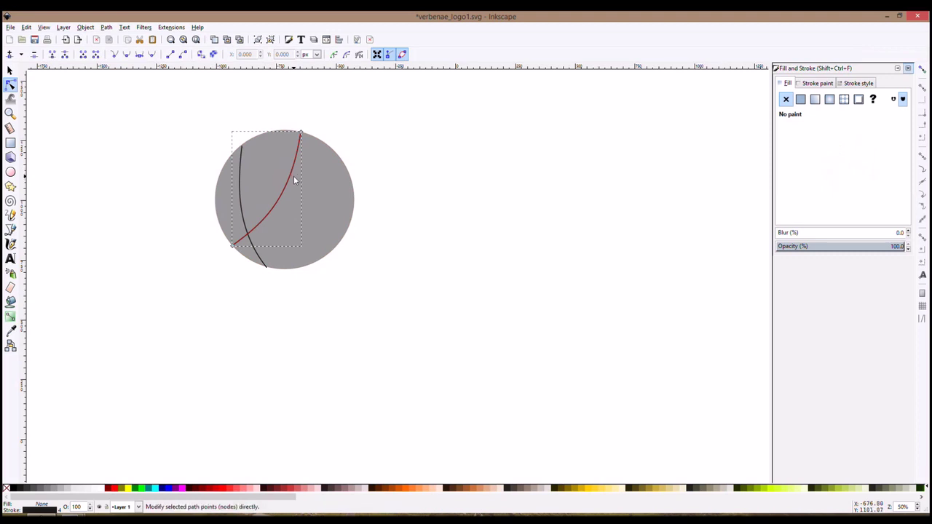
Step: Draw a short straight line from the upper part of the second curve to the circle's upper-right edge
left_click(11, 228)
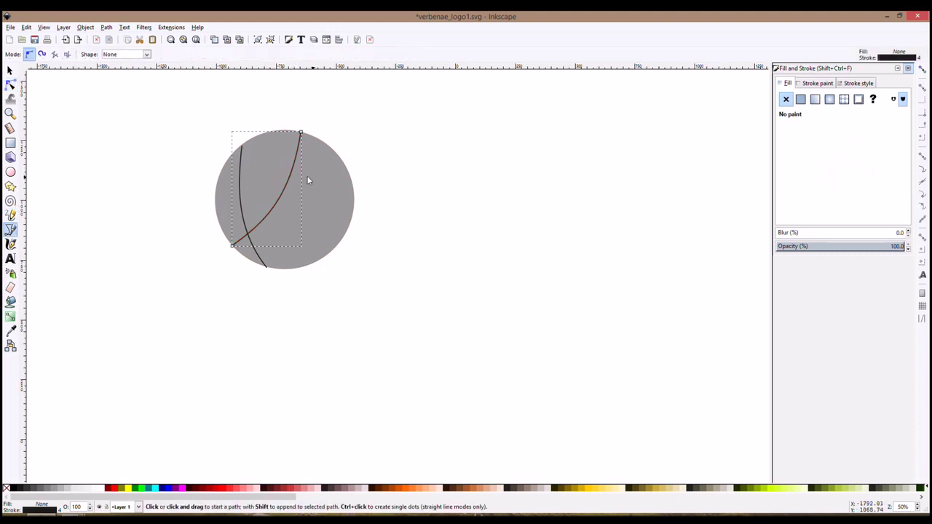
left_click(288, 180)
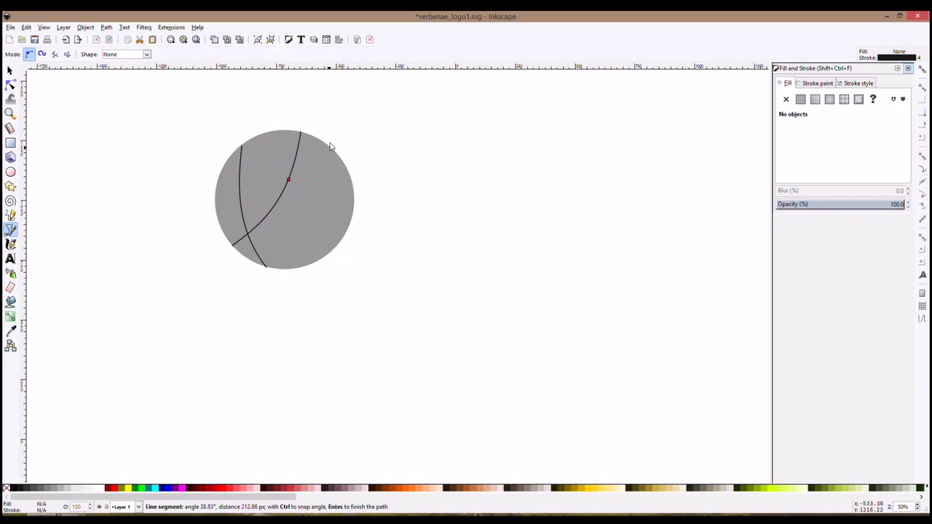
double_click(327, 146)
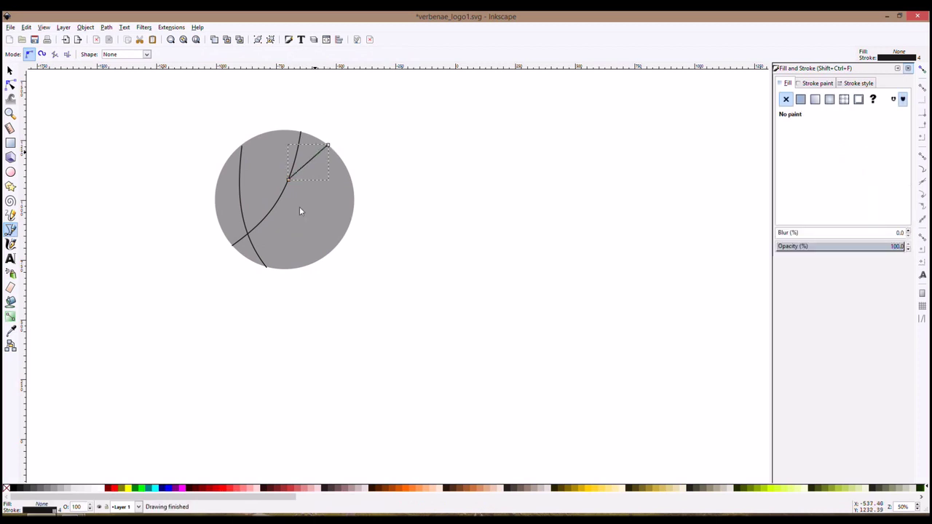
Step: Draw a line from the circle's bottom edge to its top edge and bend it into a curve bulging left
left_click(299, 267)
double_click(266, 137)
left_click(10, 85)
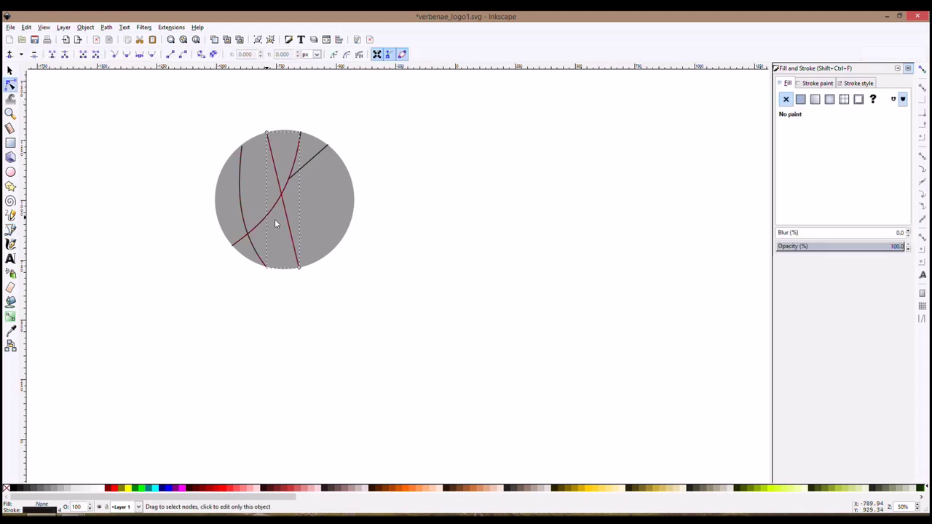
mouse_move(285, 214)
left_mouse_down()
mouse_move(274, 226)
mouse_move(271, 211)
left_mouse_up()
left_click(269, 169)
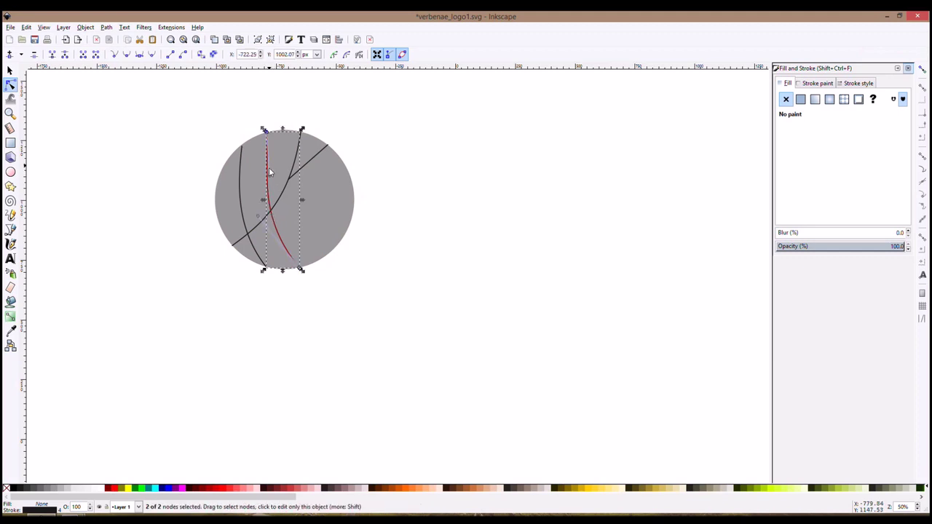
left_click_drag(267, 179, 262, 185)
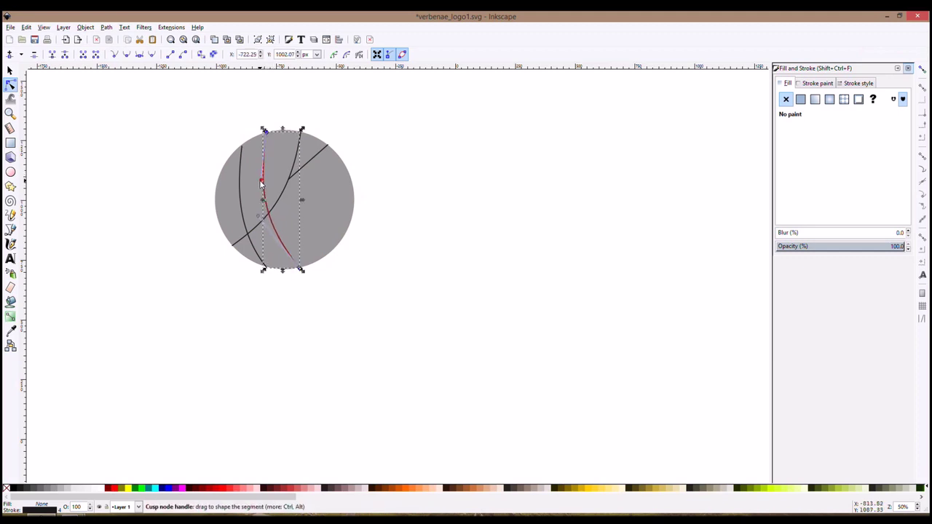
left_click(386, 214)
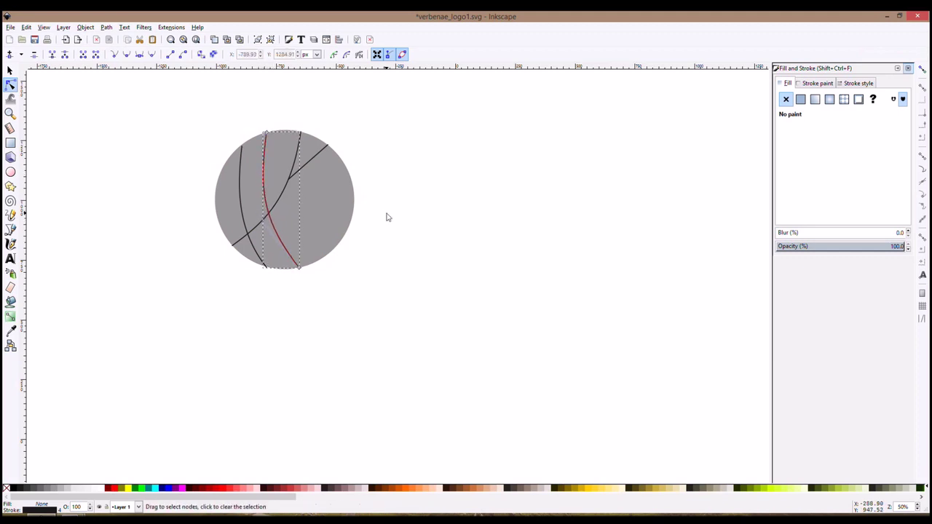
Step: Draw a short straight line from the circle's lower-right edge up into the circle, and a straight branch from it to the right edge
left_click(11, 229)
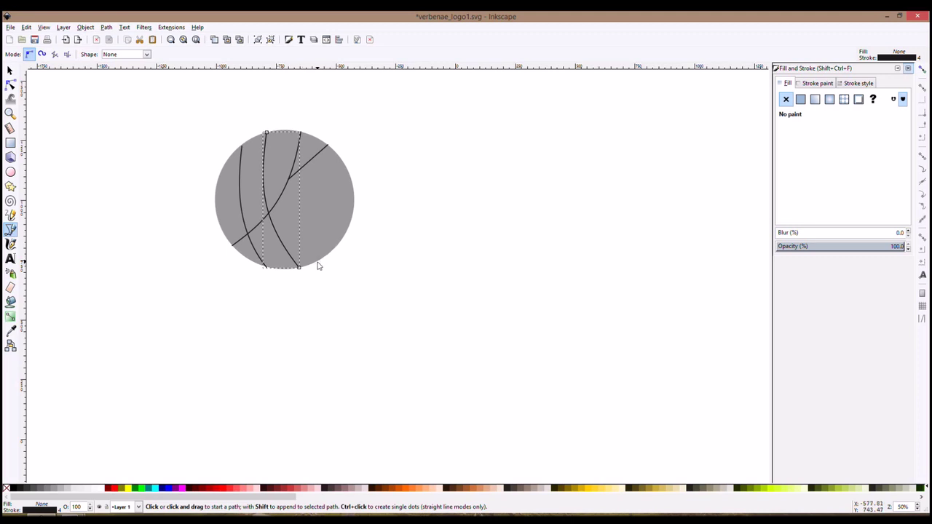
left_click(317, 264)
left_click(304, 197)
right_click(305, 197)
left_click(311, 230)
left_click(352, 184)
right_click(352, 183)
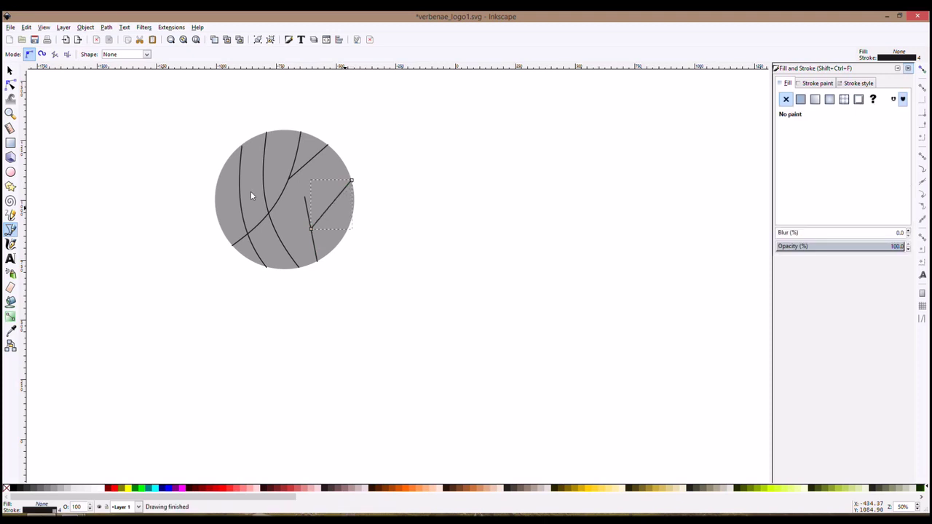
Step: Bend the branch toward the lower right and the short line toward the left, and join the branch's lower end to the short line
left_click(10, 85)
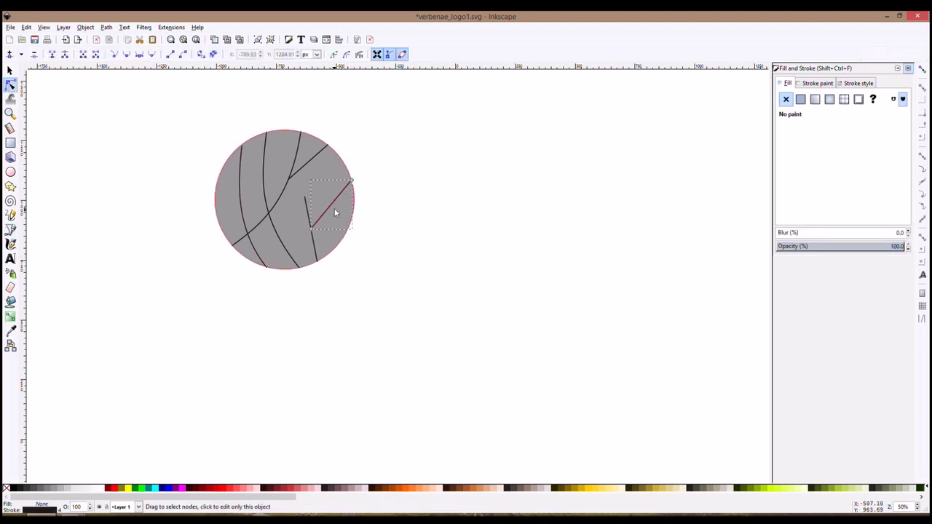
left_click_drag(330, 206, 310, 214)
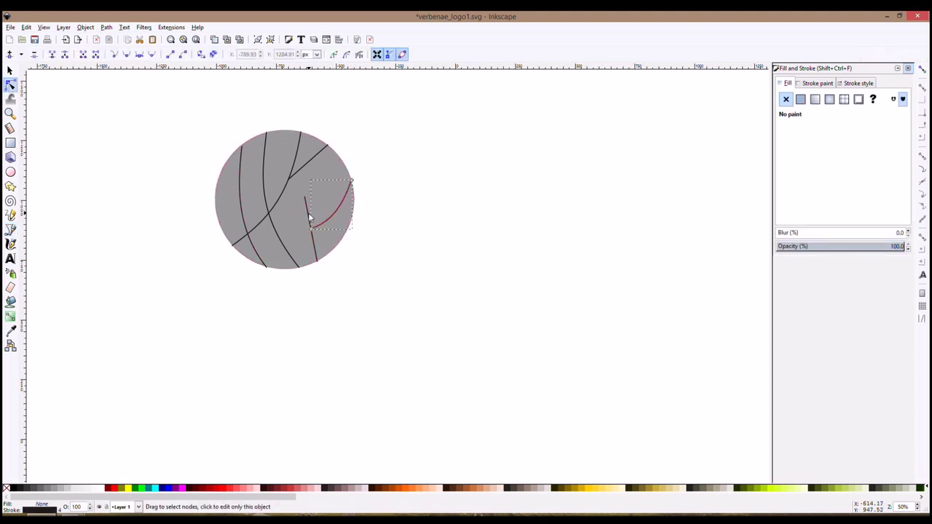
left_click(306, 217)
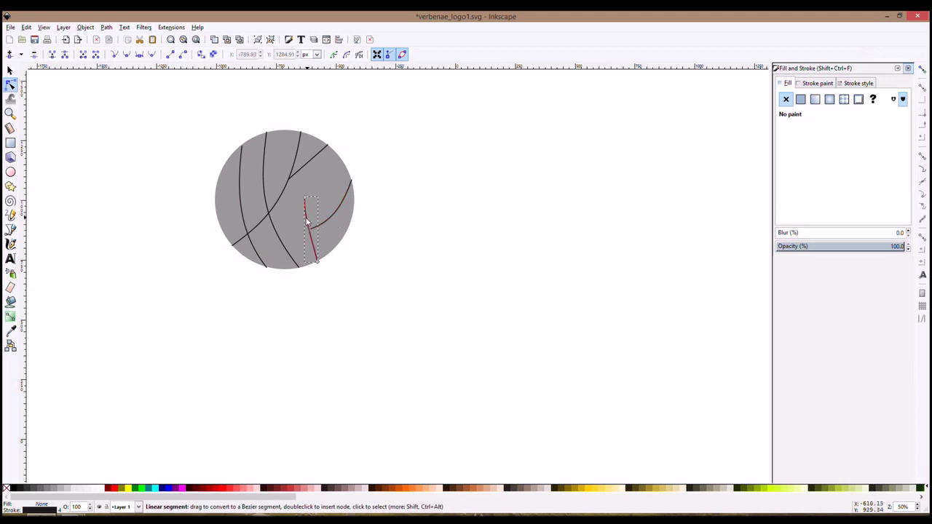
left_click(316, 261)
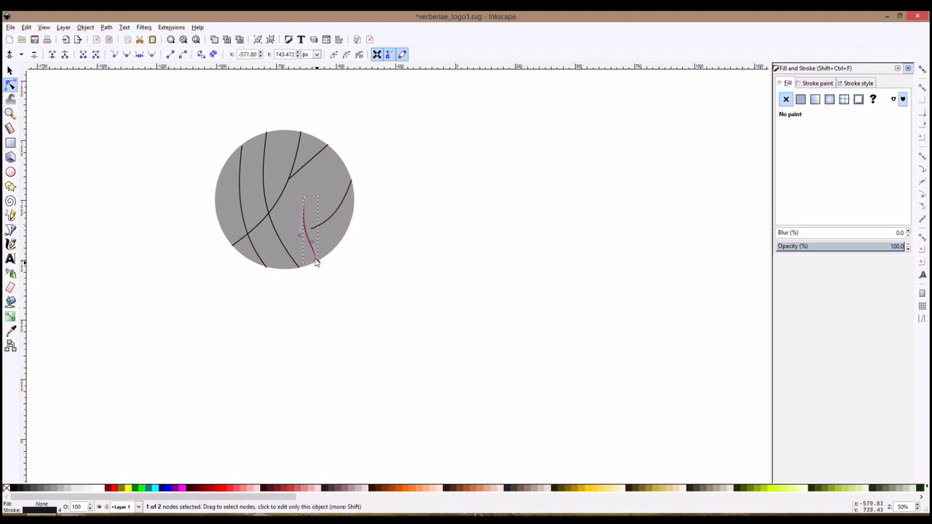
left_click(313, 230)
left_click_drag(314, 230, 304, 232)
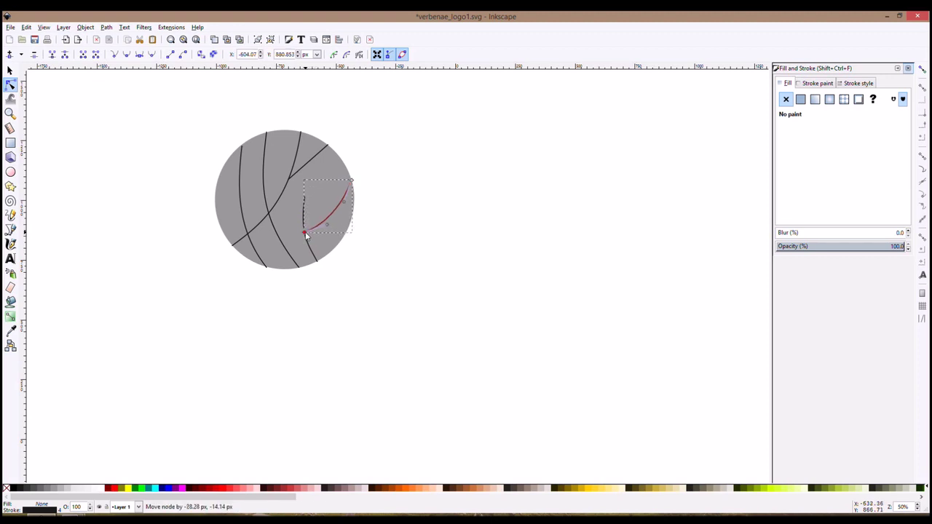
left_click(328, 289)
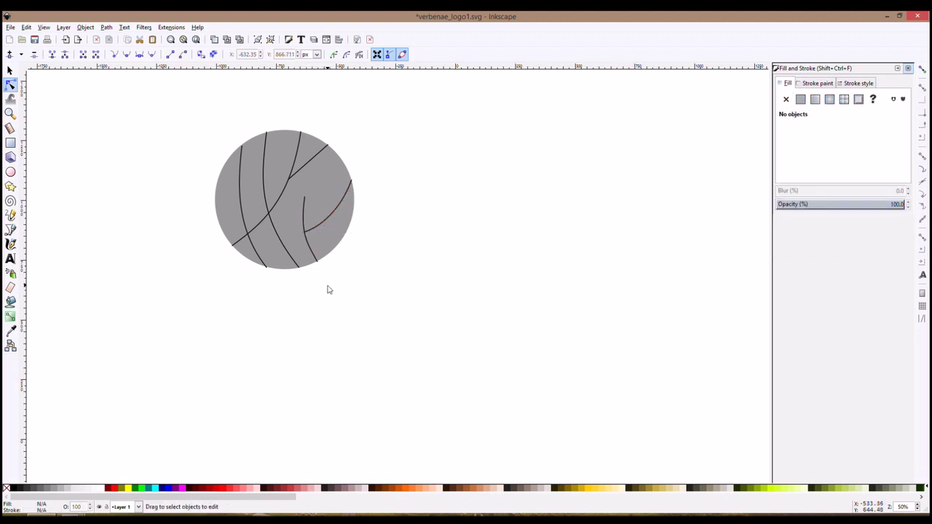
Step: Move the top node of the leftmost curve up slightly to meet the circle's edge
key("s")
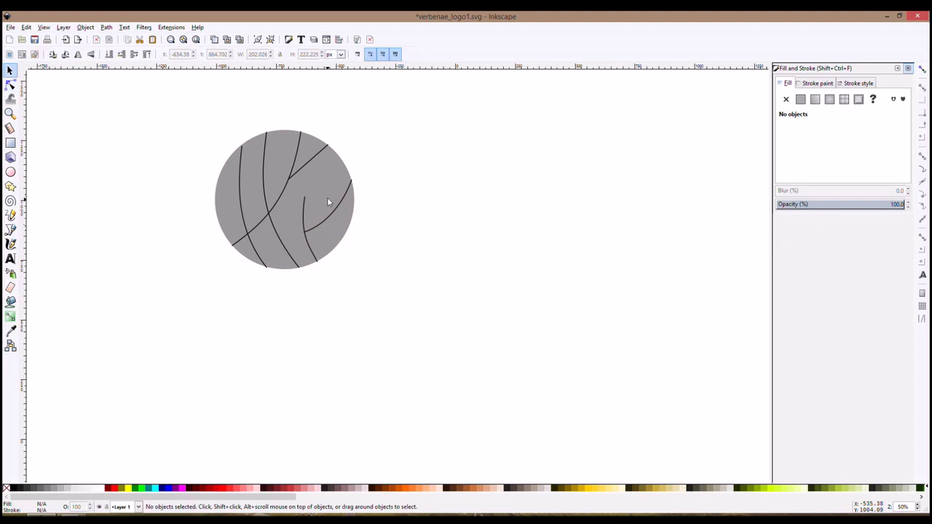
left_click(327, 198)
left_click(10, 84)
scroll(233, 152, "up", 2)
left_click(249, 150)
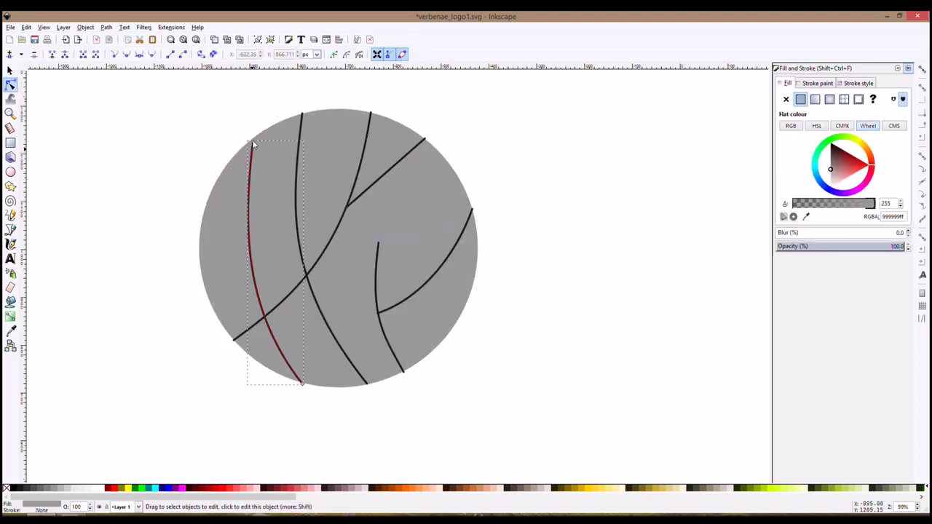
left_click_drag(252, 143, 252, 139)
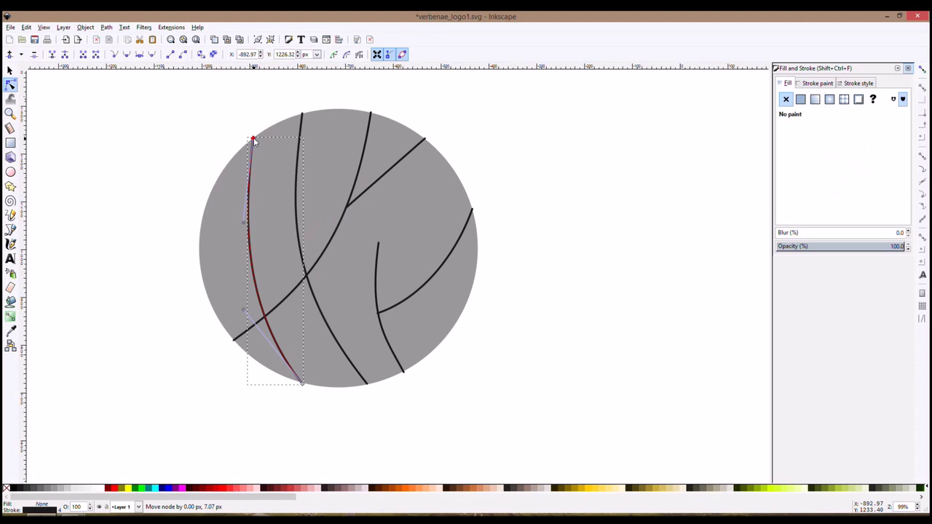
left_click(518, 283)
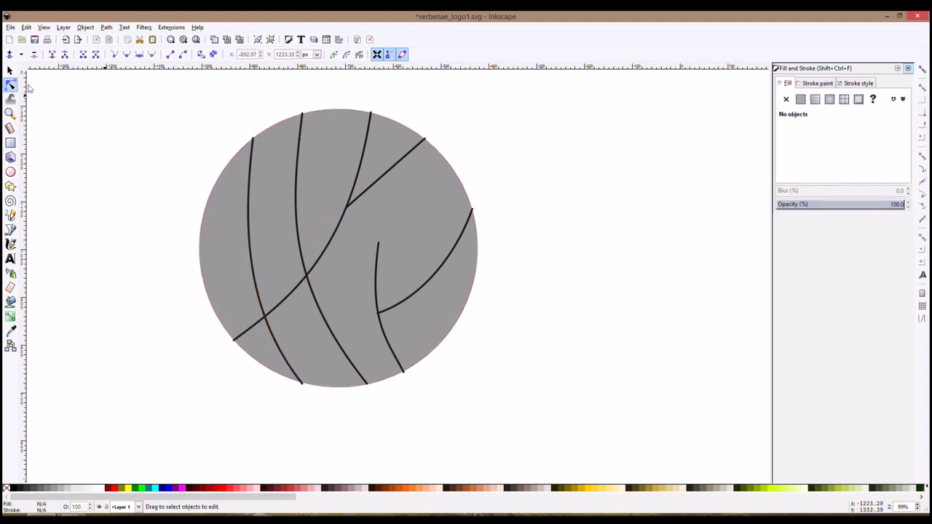
Step: Draw a small closed triangle around the top end of the leftmost curve and bend its upper side into an outward arc
left_click(10, 229)
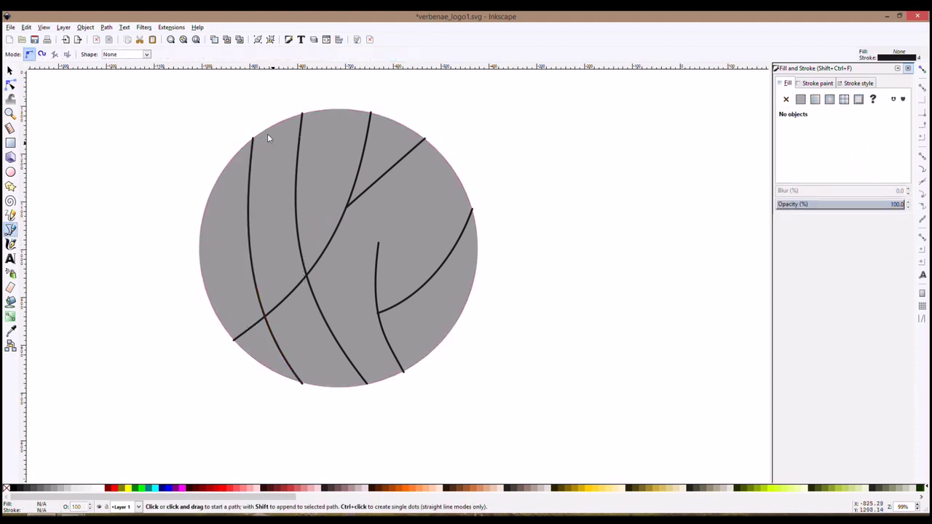
scroll(267, 135, "up", 3, "ctrl")
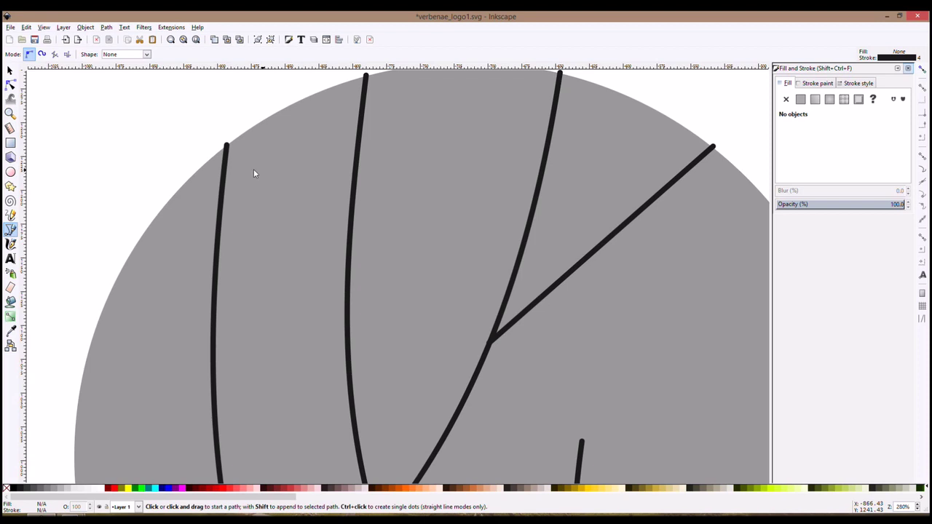
left_click(199, 169)
left_click(226, 195)
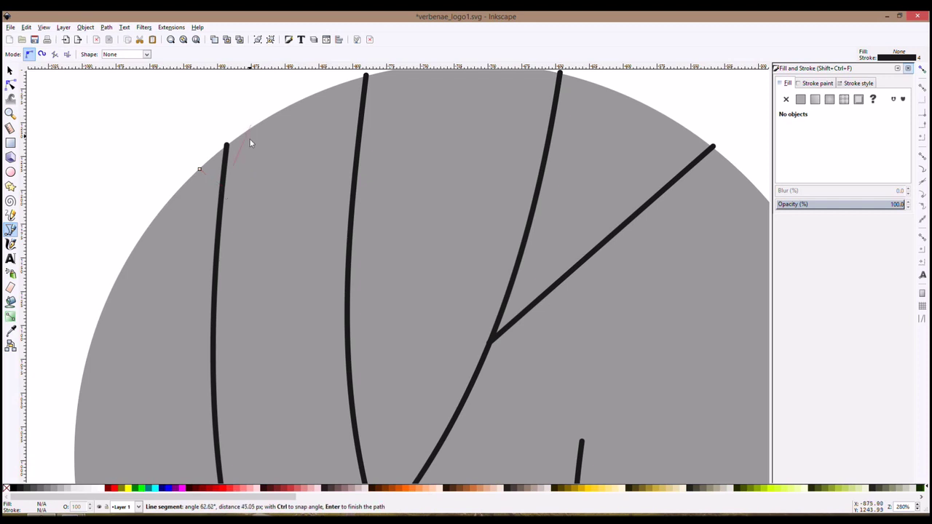
left_click(250, 152)
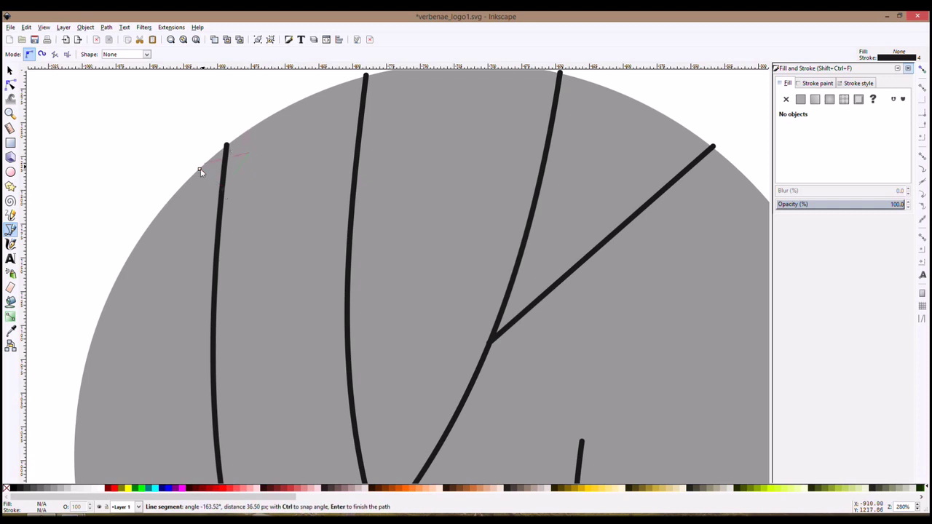
left_click(200, 170)
key("n")
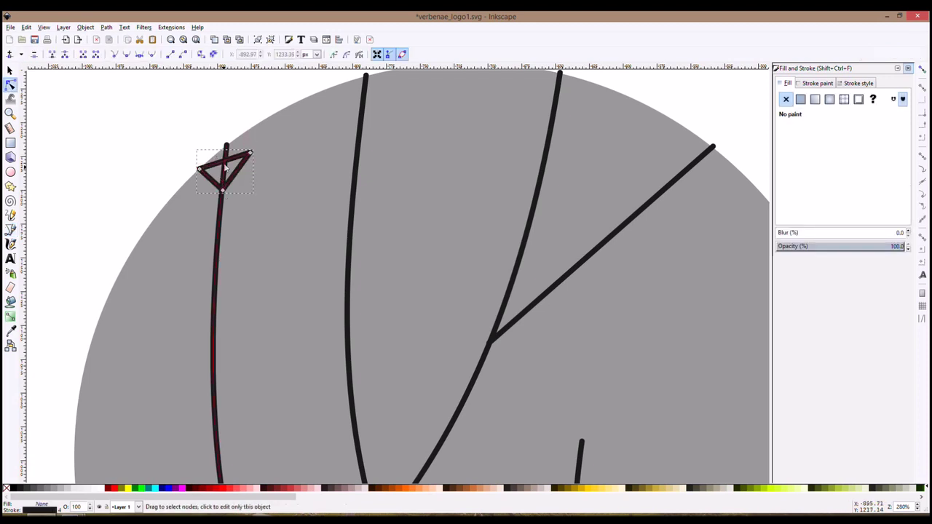
left_click_drag(225, 147, 226, 141)
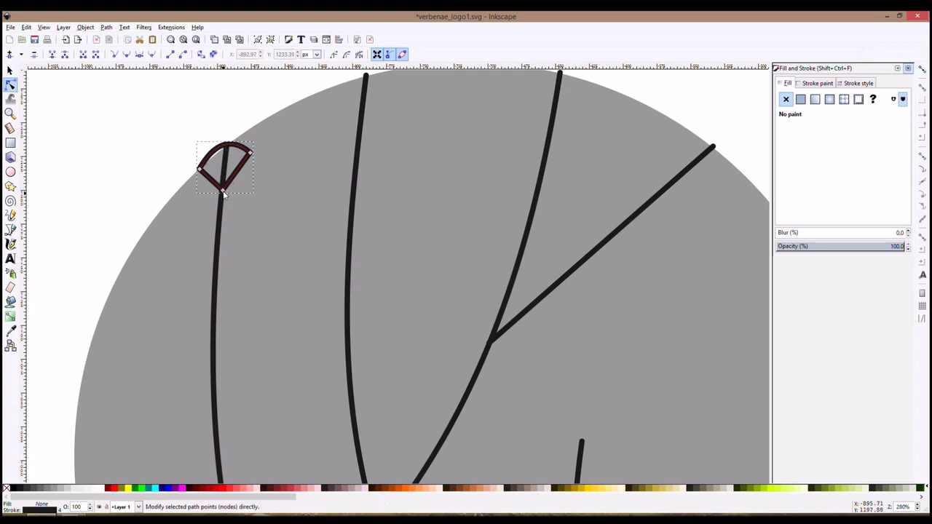
left_click(162, 125)
Step: Flatten the small fan shape by moving its nodes, and shorten the leftmost curve to end at the shape's lower corner
scroll(217, 216, "down", 1)
left_click(236, 185)
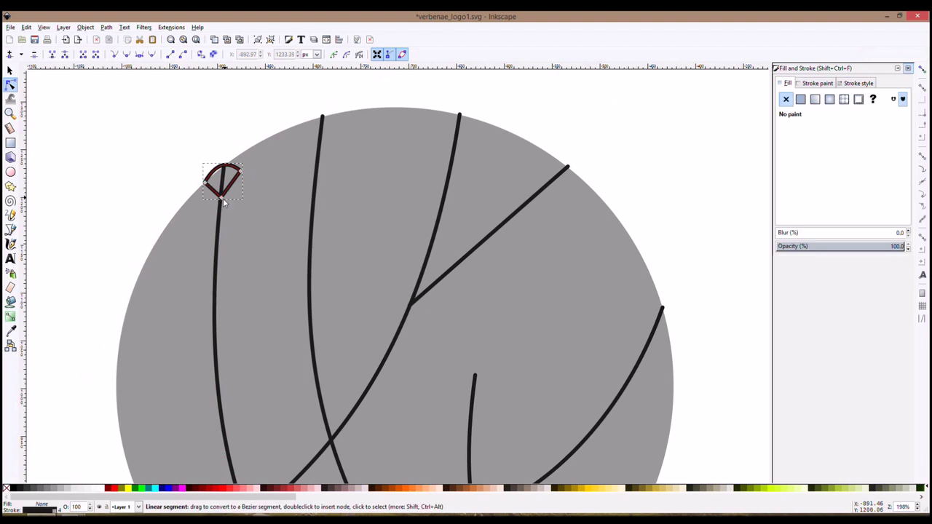
left_click_drag(209, 186, 226, 173)
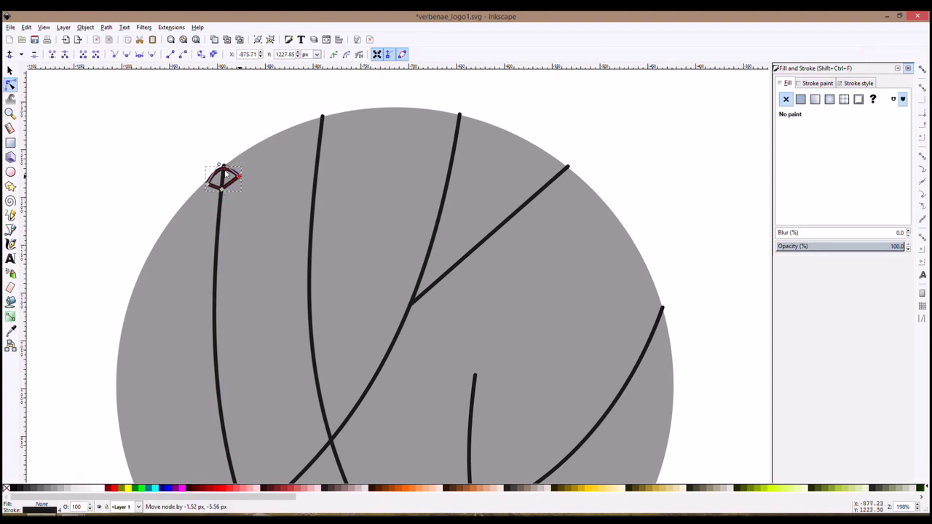
left_click(224, 177)
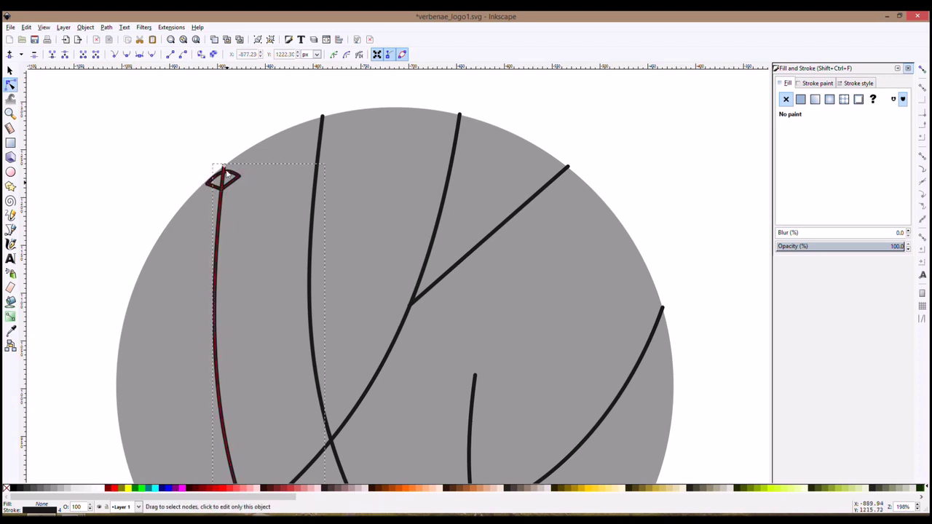
left_click_drag(223, 168, 222, 188)
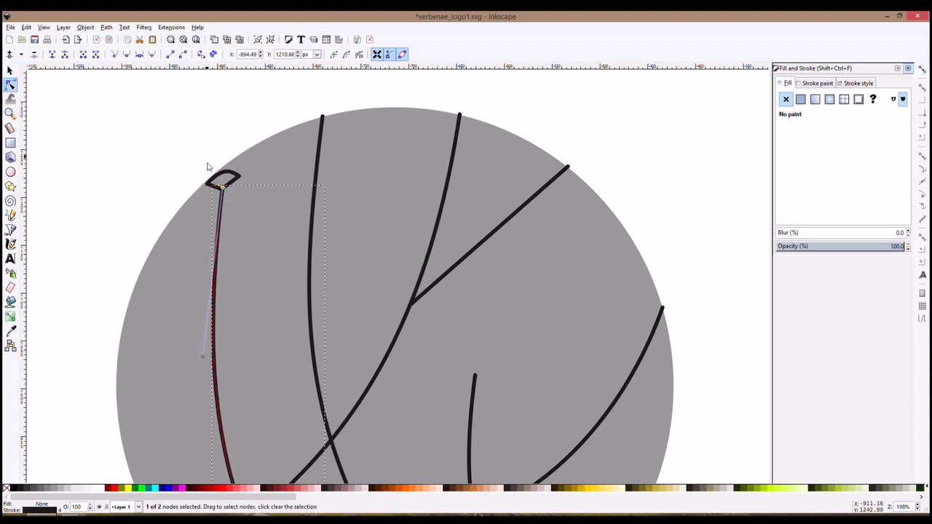
Step: Fill the small cap shape with dark grey 1a1a1a and remove its stroke
left_click(235, 181)
key("s")
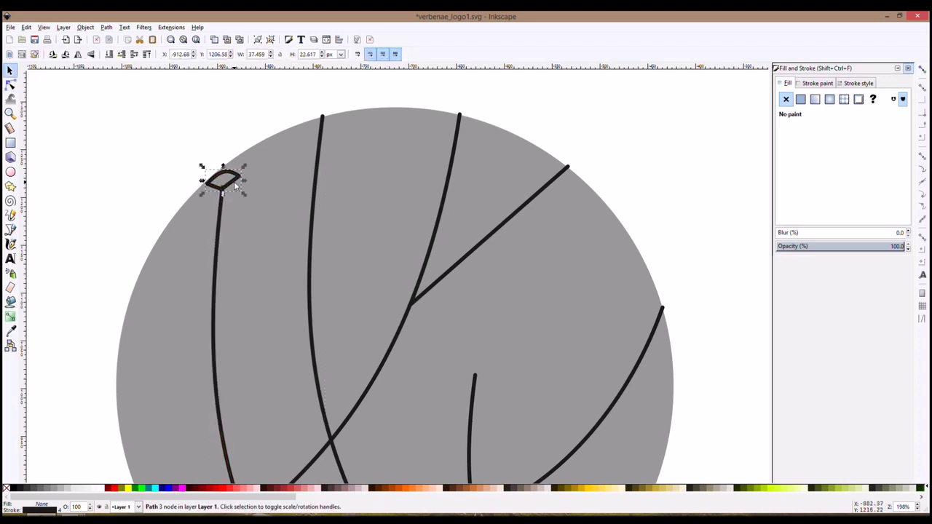
left_click(29, 488)
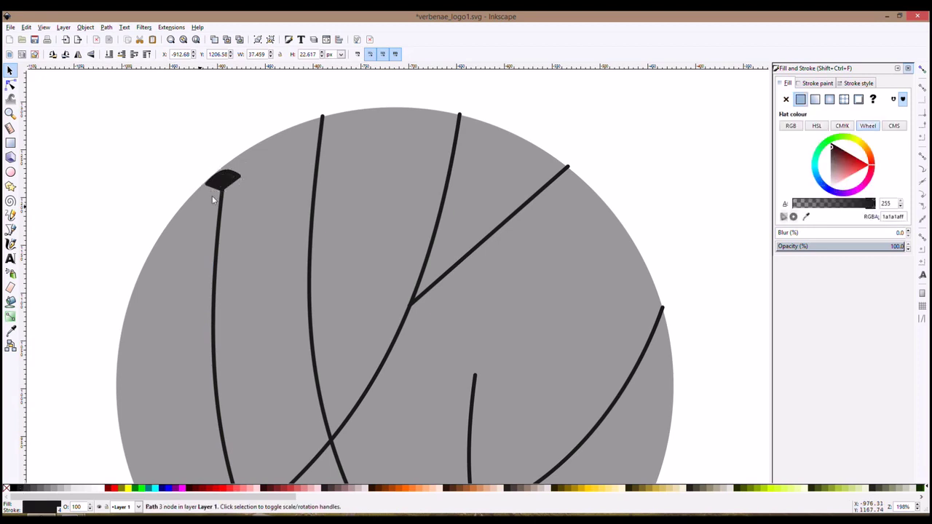
key("Escape")
left_click(234, 181)
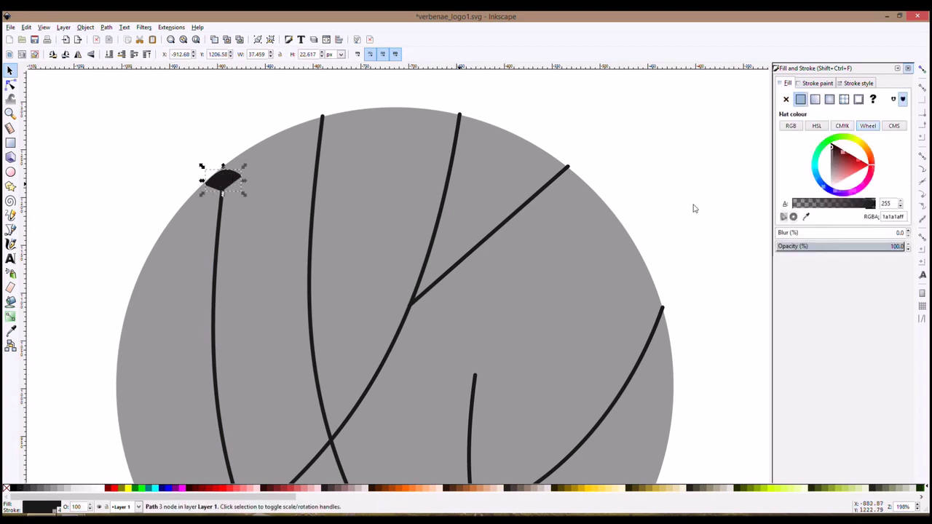
left_click(816, 83)
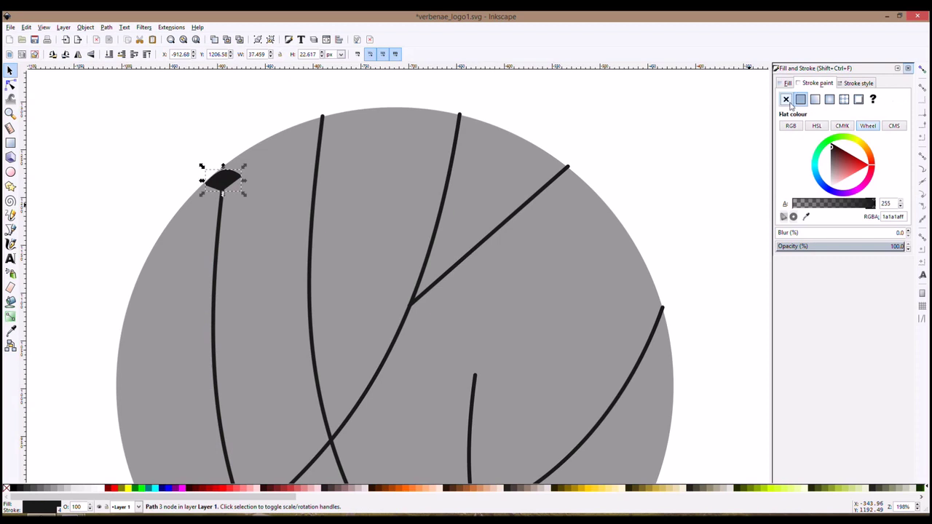
key("Escape")
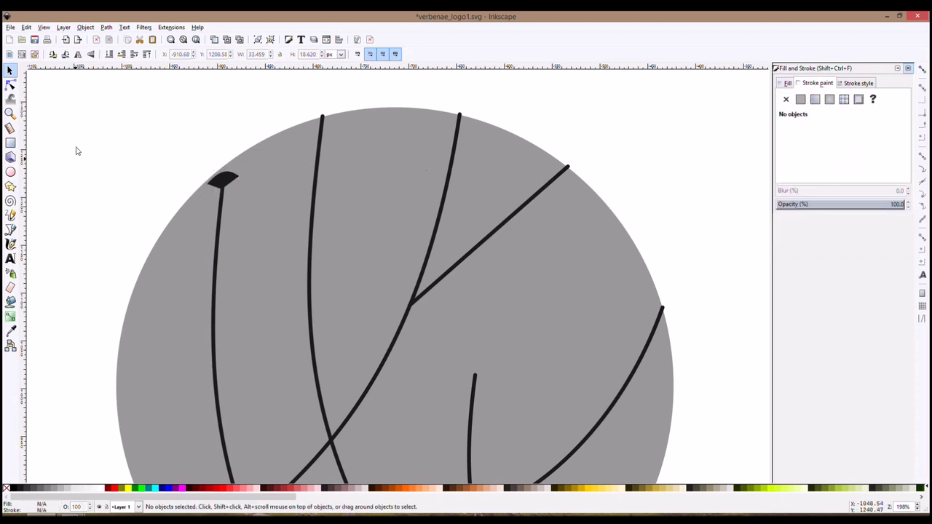
Step: Adjust the nodes of the dark cap on the leftmost curve to make it wider with pointed side corners
left_click(10, 84)
scroll(222, 181, "down", 2)
key("s")
left_click(227, 178)
left_click_drag(233, 172, 238, 168)
key("n")
key("Delete")
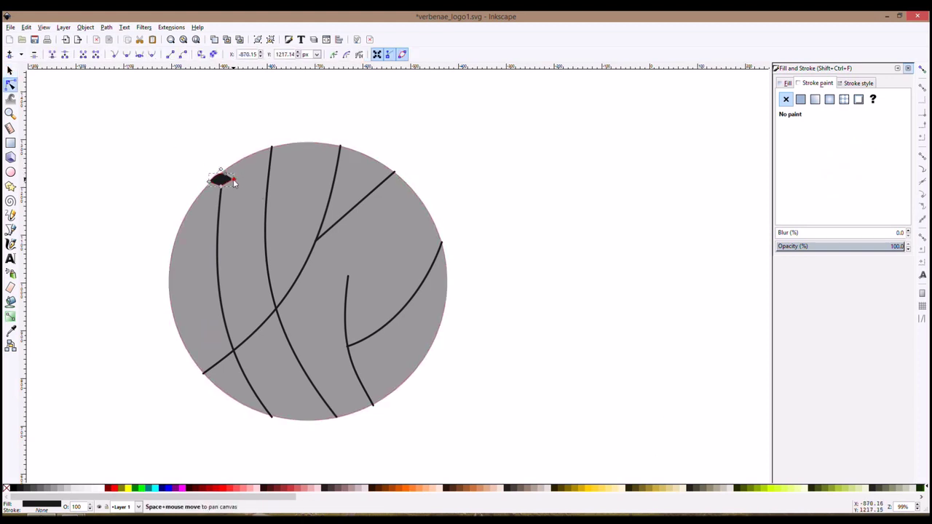
key("s")
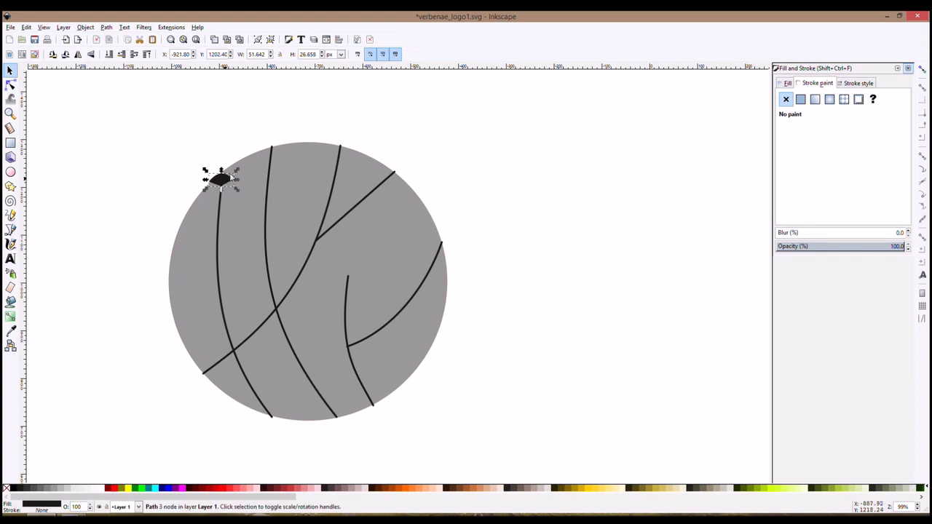
Step: Duplicate the dark cap onto the top ends of the second curve, the third curve and the upper-right straight line
key("ctrl+d")
left_click_drag(232, 177, 399, 174)
key("ctrl+d")
left_click(350, 152)
key("ctrl+d")
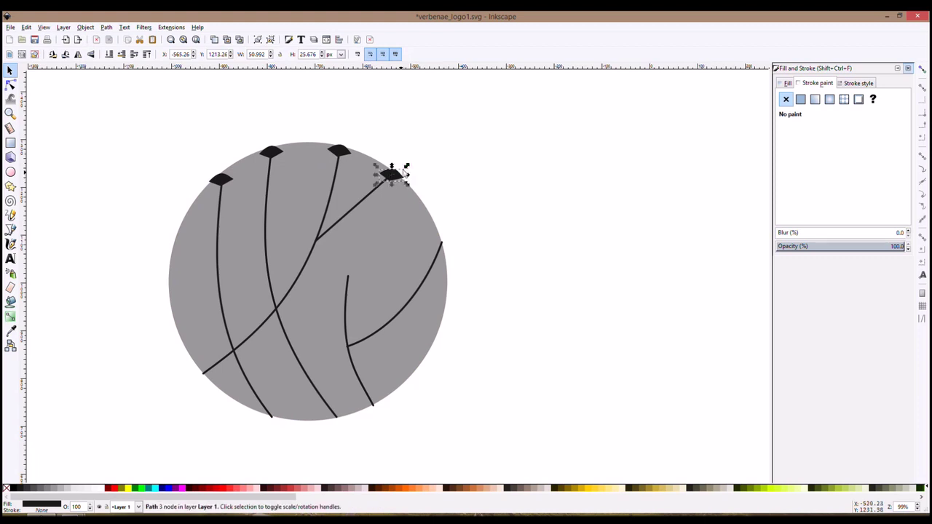
Step: Rotate the upper-right line's cap to follow the circle's edge and place a further rotated duplicate on the right-hand branch's end
left_click_drag(405, 167, 449, 256)
key("ctrl+d")
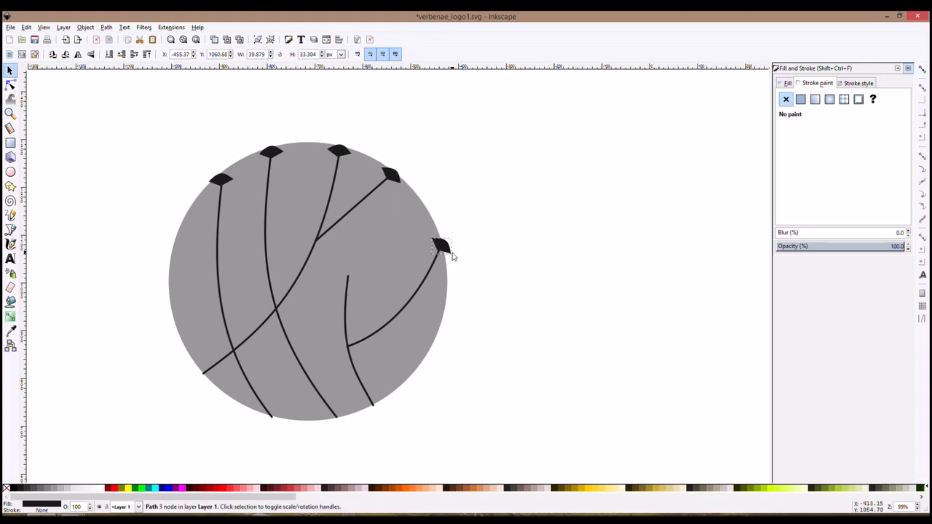
left_click_drag(455, 235, 456, 245)
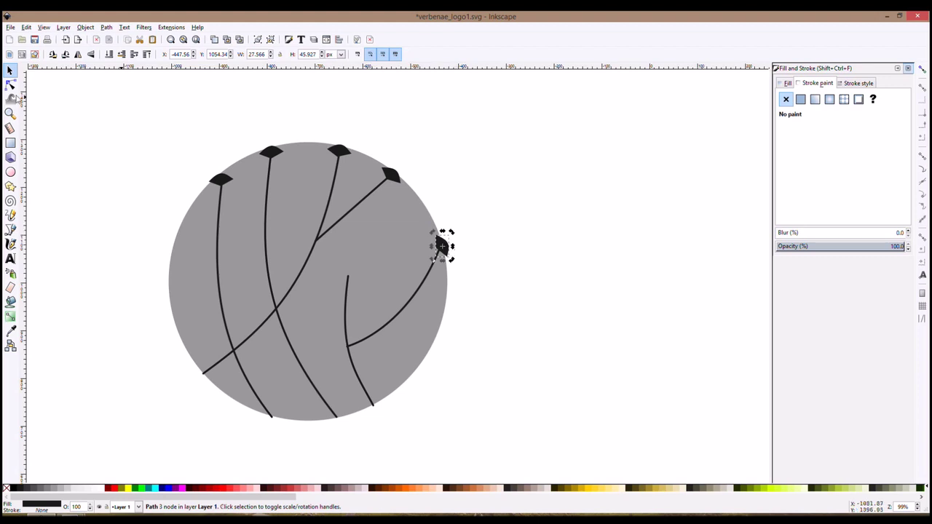
Step: Reshape the cap on the right-hand branch by moving its corner nodes to fit the circle's edge
left_click(10, 84)
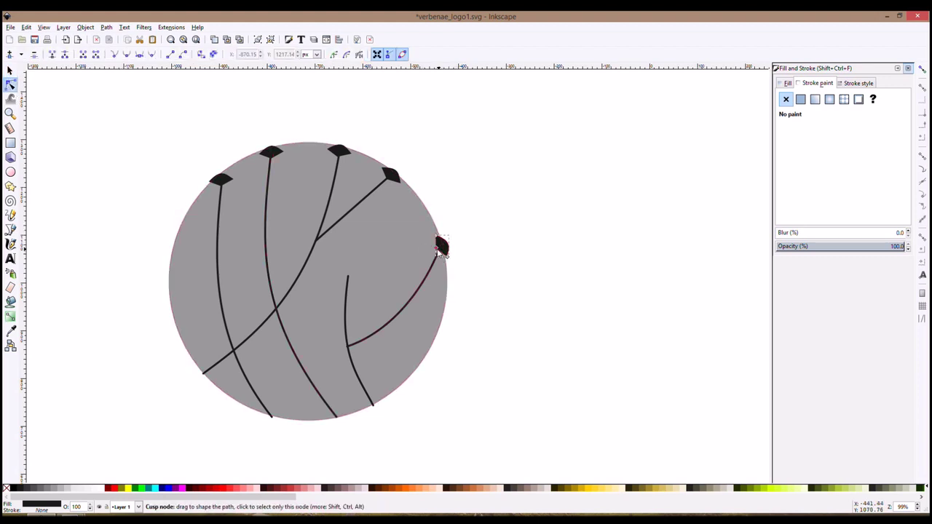
left_click(440, 247)
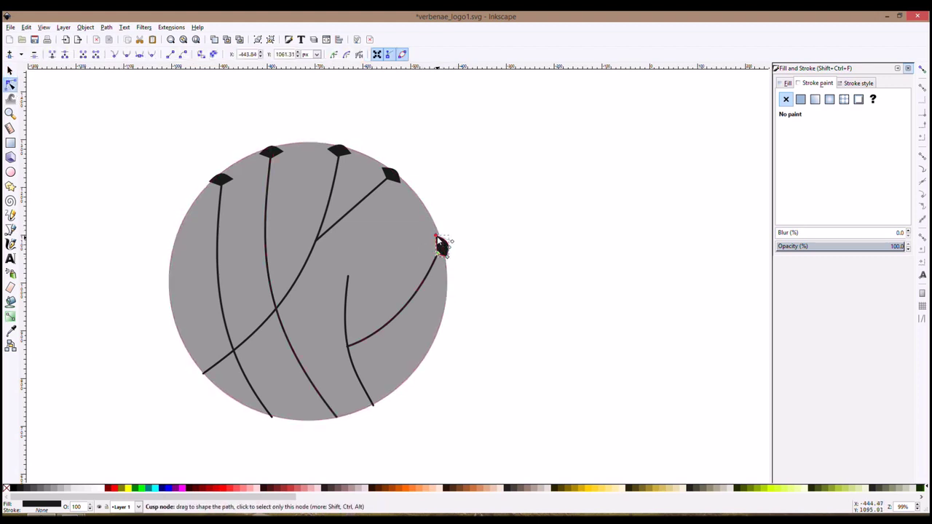
left_click_drag(441, 246, 449, 250)
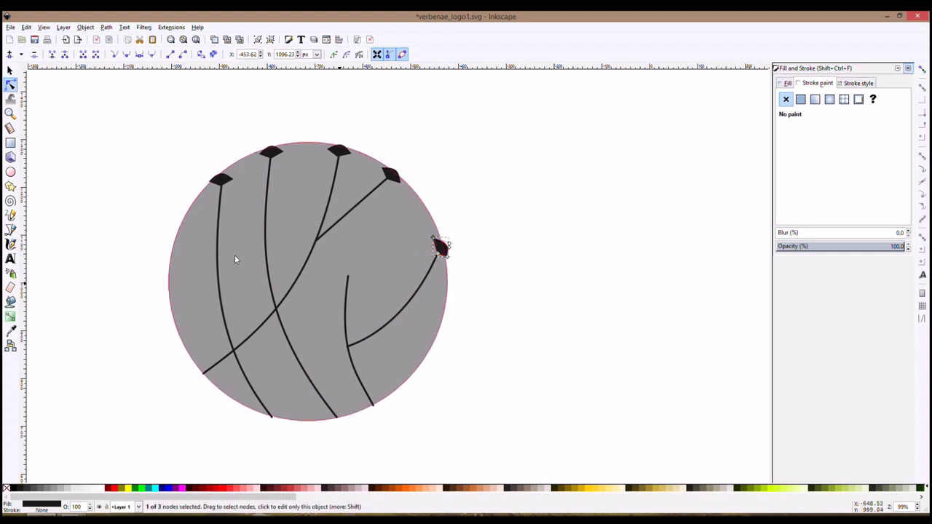
Step: Duplicate the cap of the third curve onto the top end of the short upright line inside the circle
left_click(344, 153)
key("s")
key("ctrl+d")
left_click_drag(343, 154, 355, 278)
left_click(354, 278)
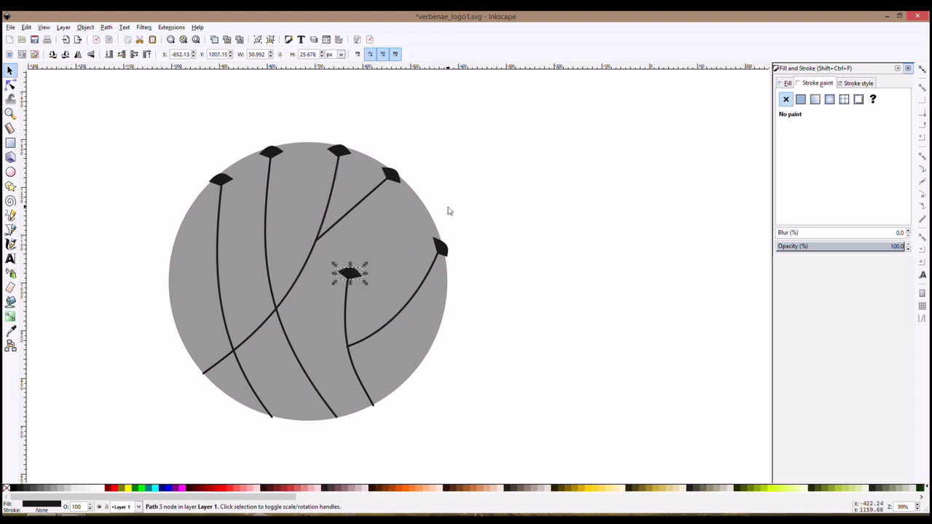
left_click(447, 208)
Step: Duplicate the whole logo and place the copy to the right of the original
scroll(487, 254, "down", 2, "ctrl")
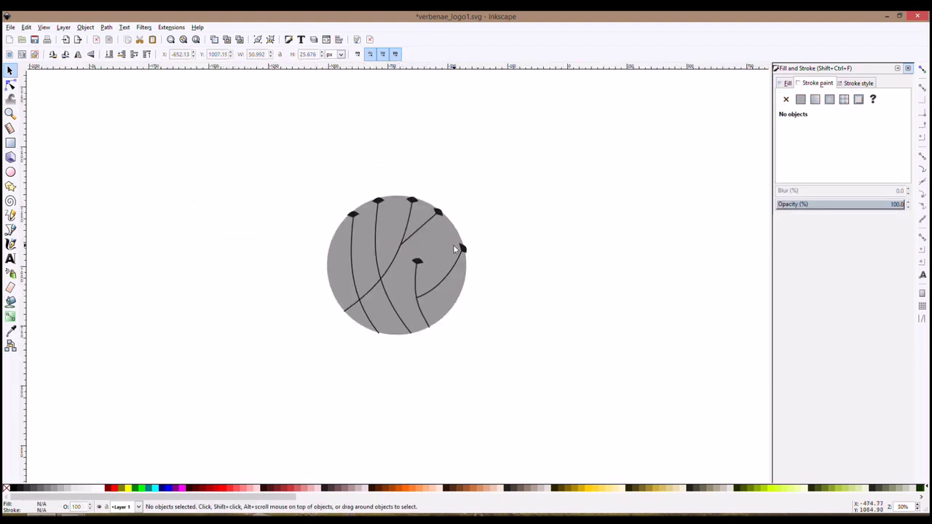
left_click_drag(304, 168, 483, 366)
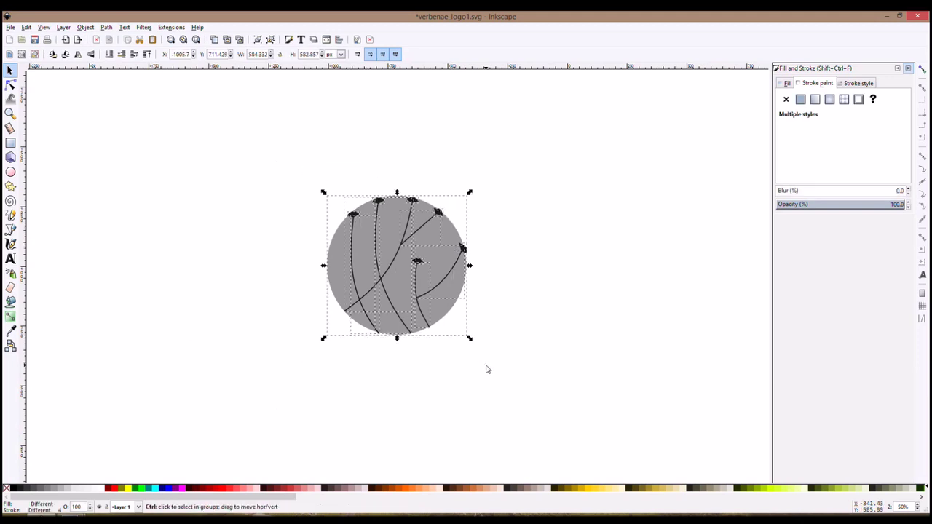
mouse_move(470, 264)
left_mouse_down()
mouse_move(270, 239)
mouse_move(437, 264)
left_mouse_up()
key("ctrl+d")
left_click(642, 117)
left_click(440, 223)
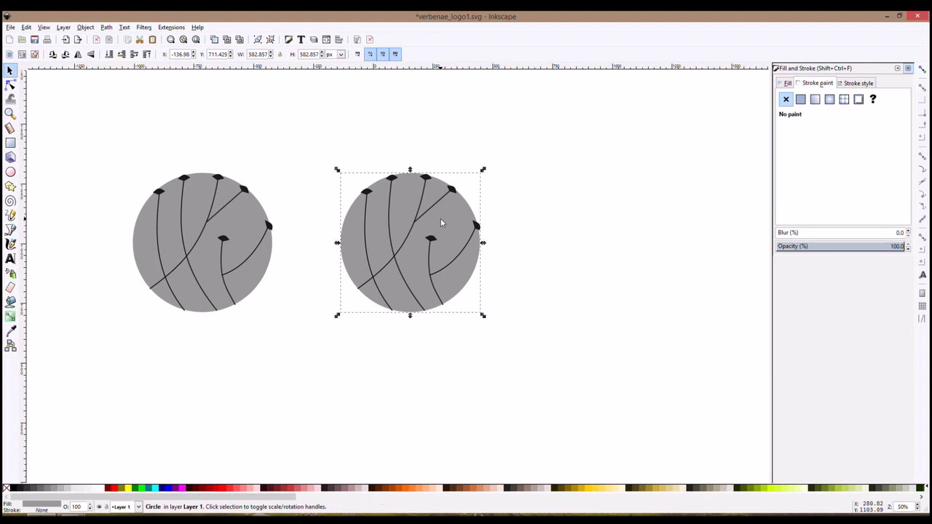
key("Delete")
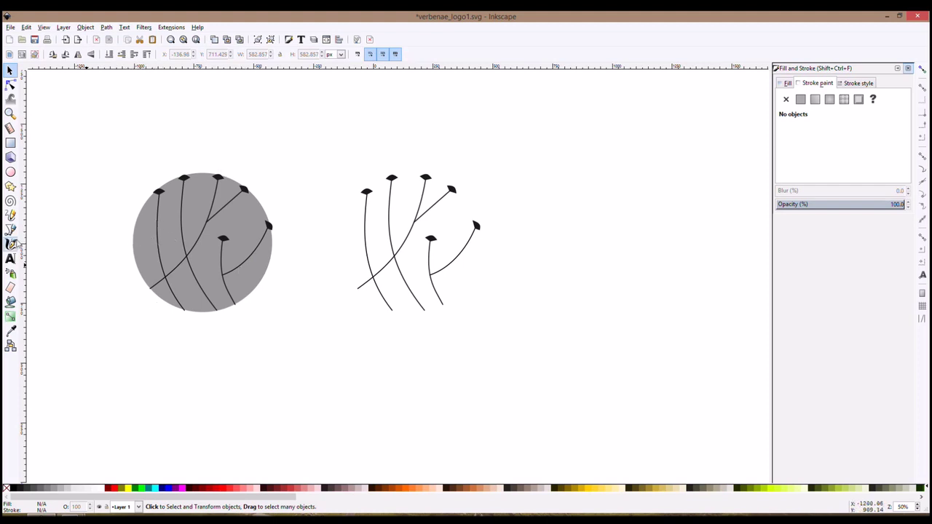
key("ctrl")
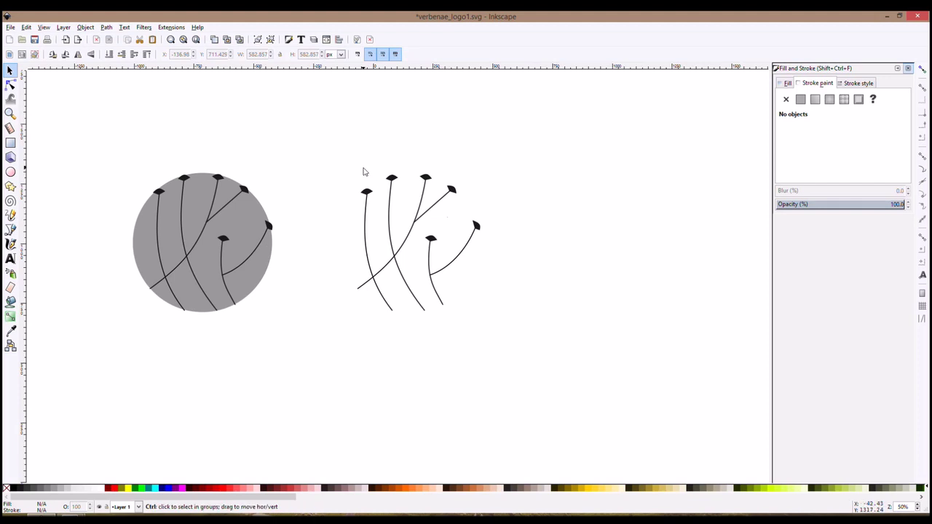
key("ctrl+shift+z")
key("ctrl+z")
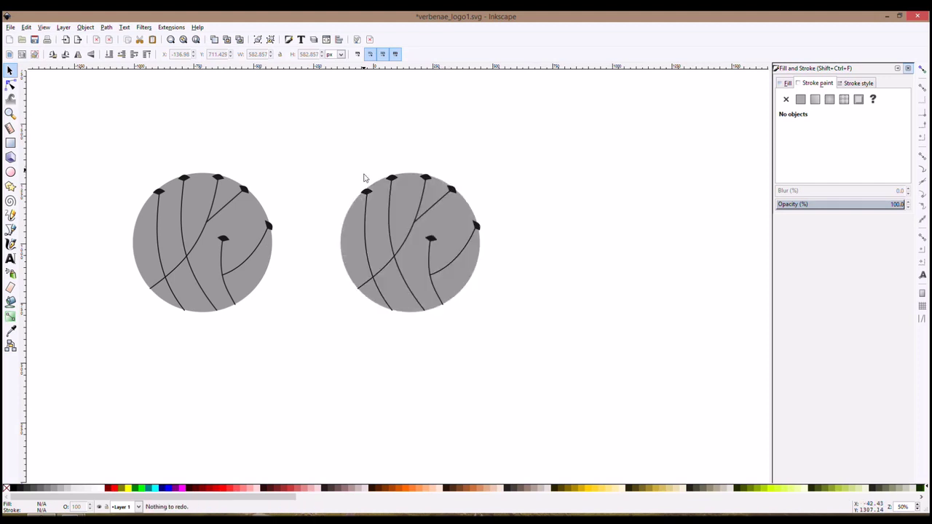
left_click_drag(329, 177, 516, 364)
scroll(443, 305, "down", 2)
scroll(443, 306, "up", 1)
key("Escape")
left_click(10, 230)
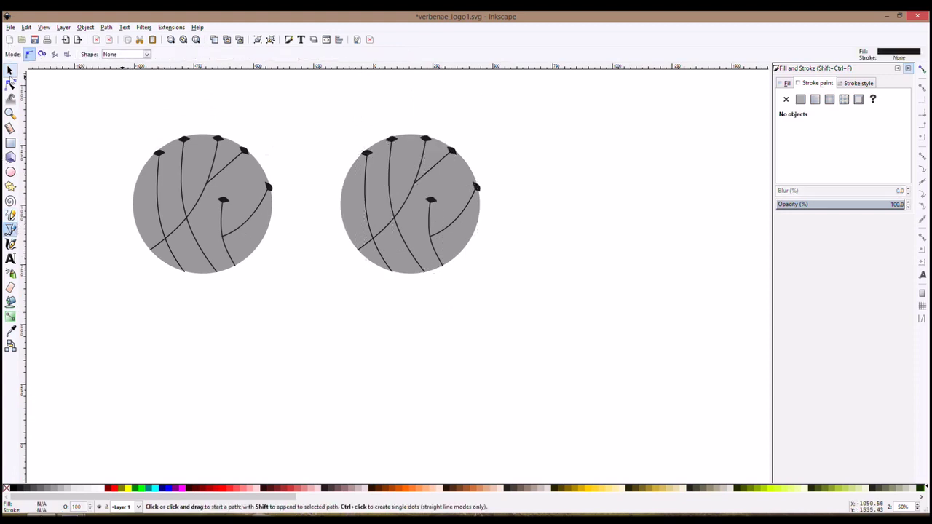
Step: Move both ends of the copy's leftmost curve counterclockwise along the circle's edge and place its cap on the new upper end
left_click(10, 84)
left_click(366, 169)
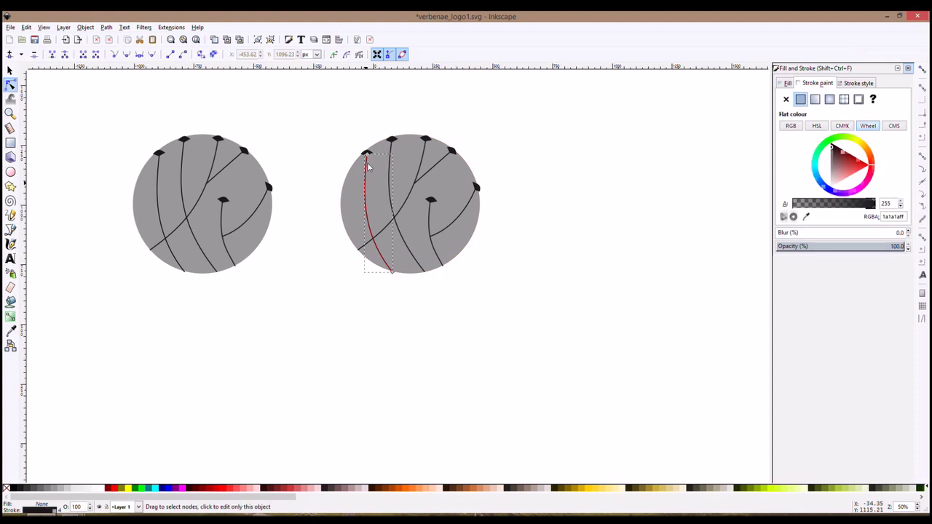
left_click_drag(366, 158, 347, 178)
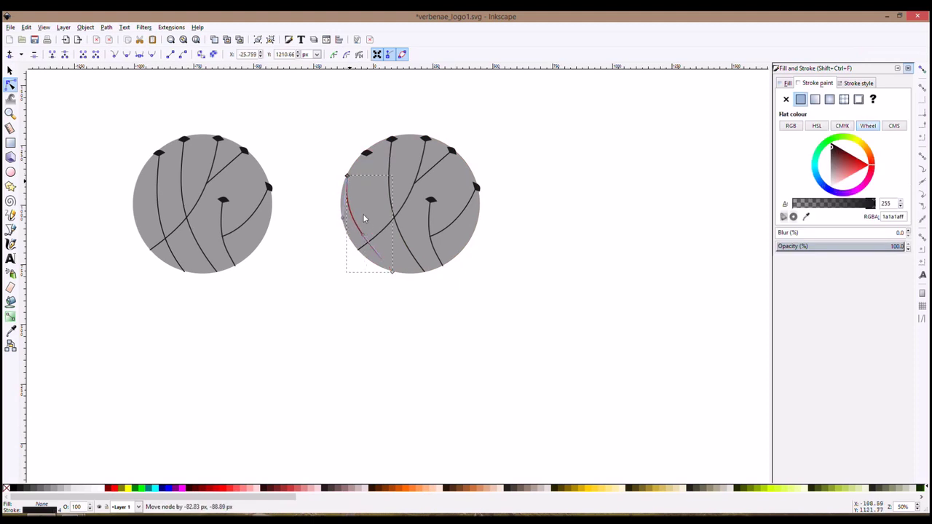
left_click_drag(363, 267, 410, 275)
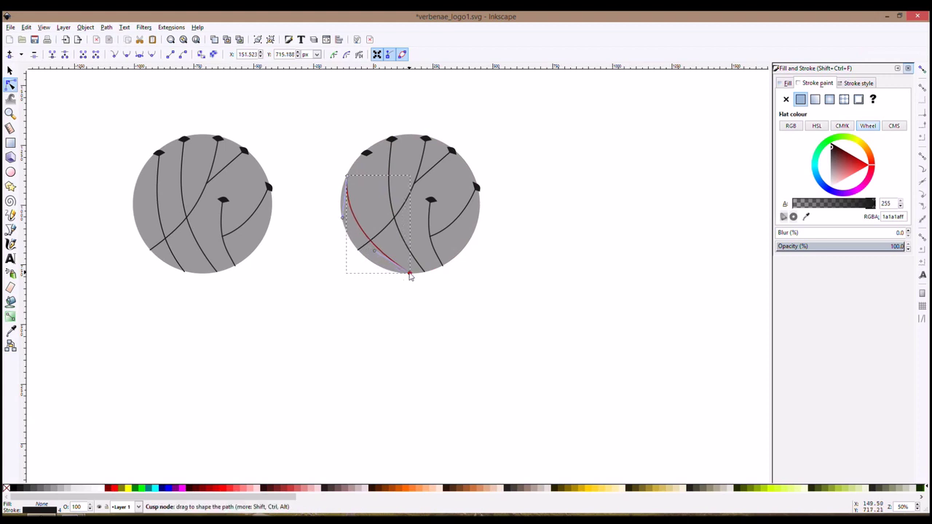
key("s")
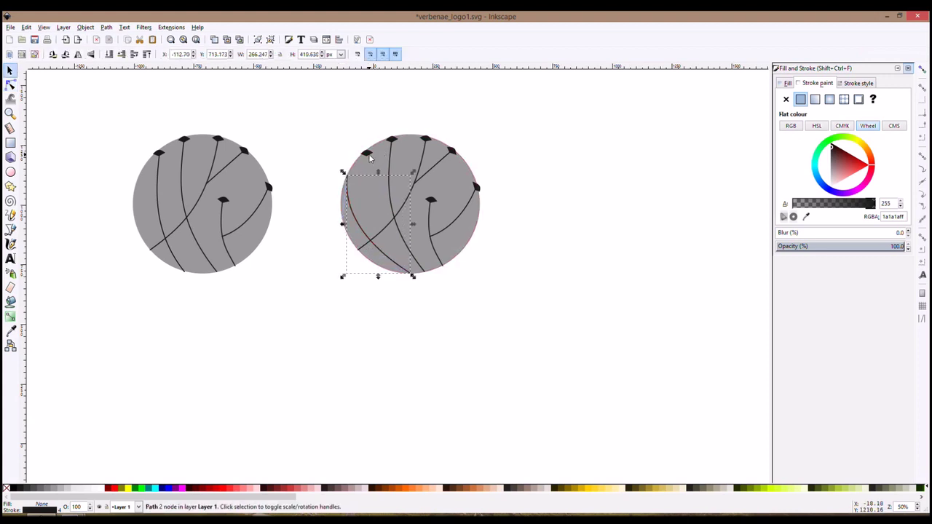
left_click(359, 170)
left_click(308, 178)
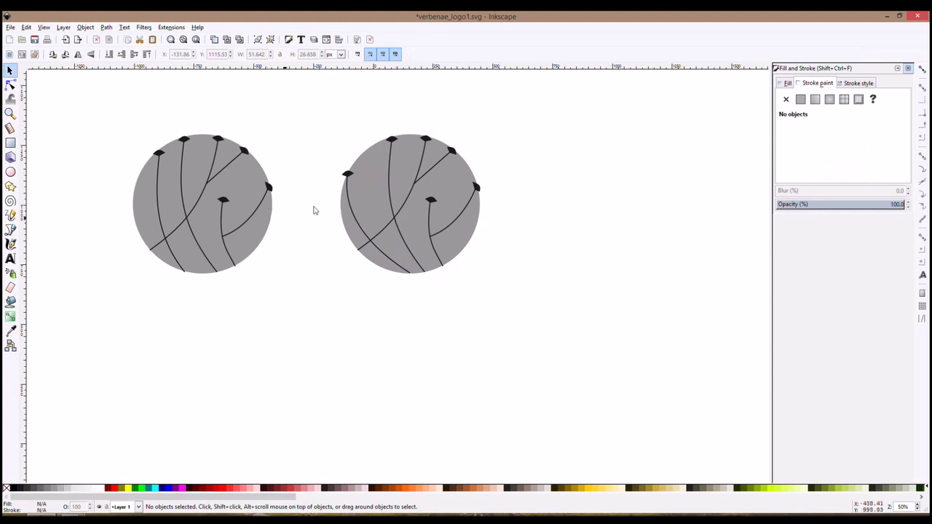
Step: Save the drawing
key("ctrl")
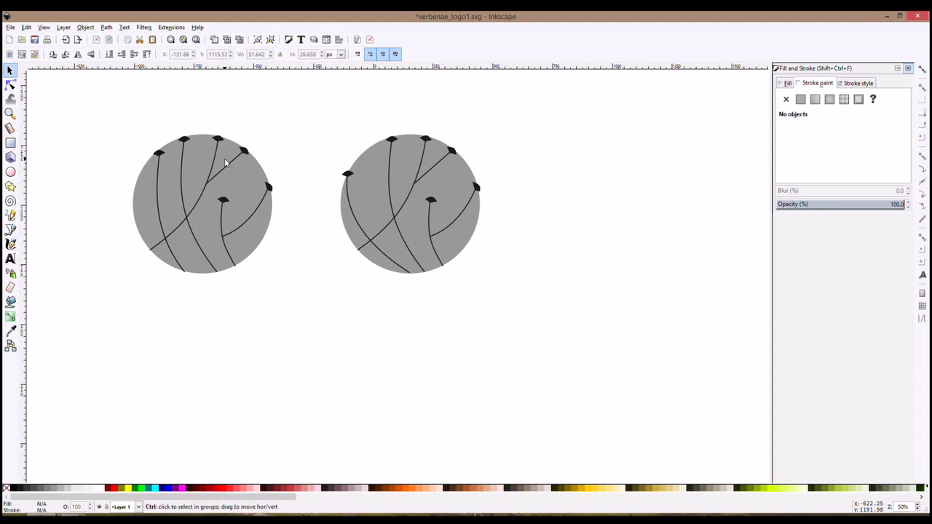
key("ctrl+s")
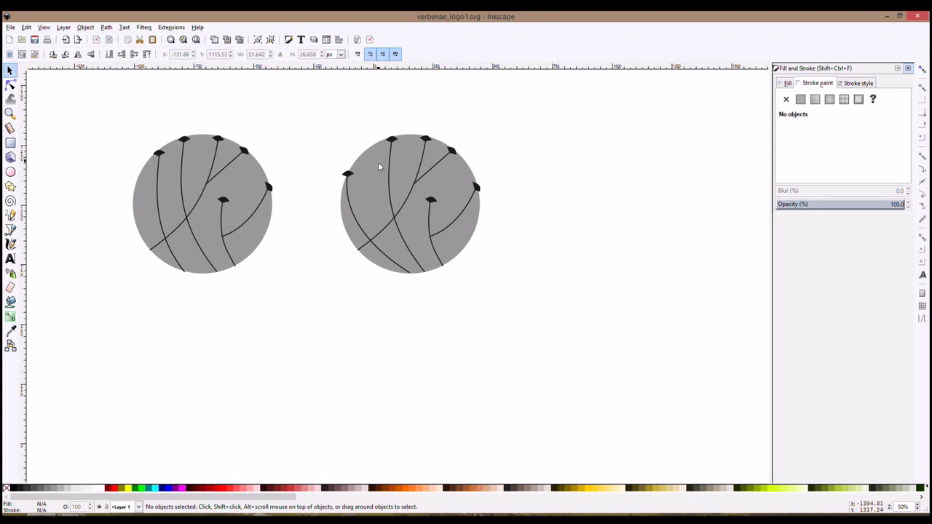
Step: Examine both logo versions side by side at reduced and normal size
scroll(355, 151, "down", 6)
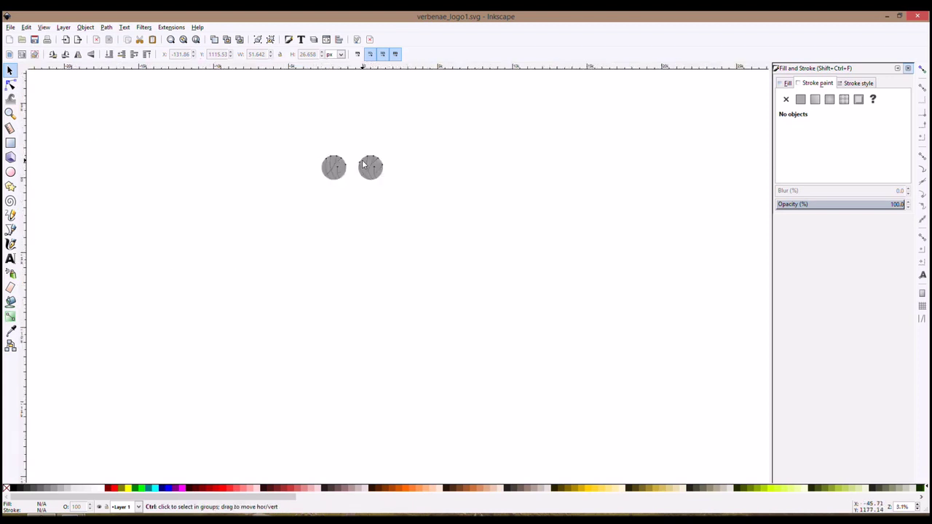
scroll(387, 170, "up", 6)
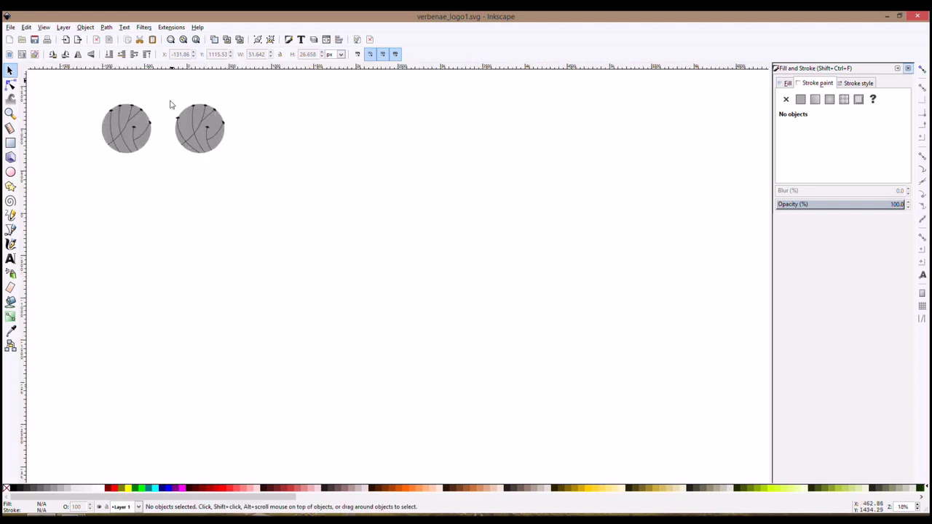
scroll(170, 105, "up", 4)
scroll(171, 111, "down", 2)
left_click_drag(170, 109, 353, 180)
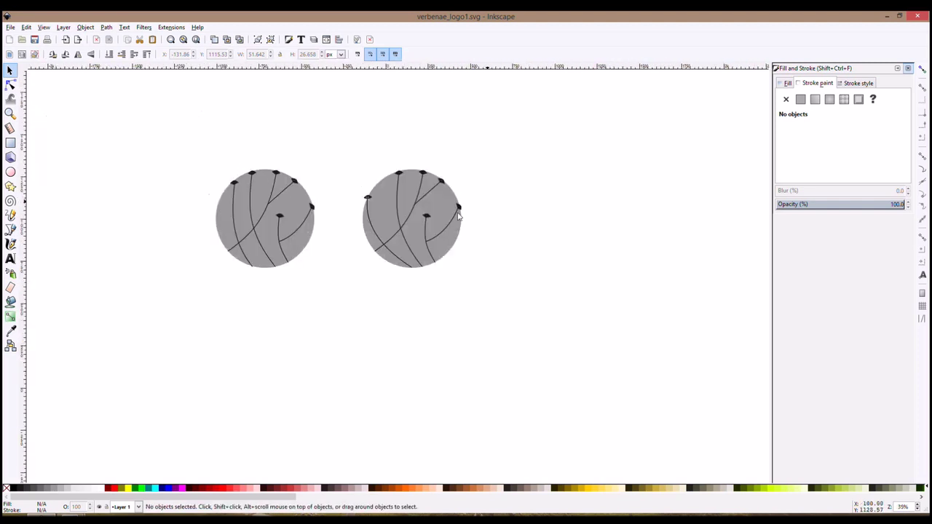
scroll(457, 213, "up", 2)
scroll(457, 176, "down", 1)
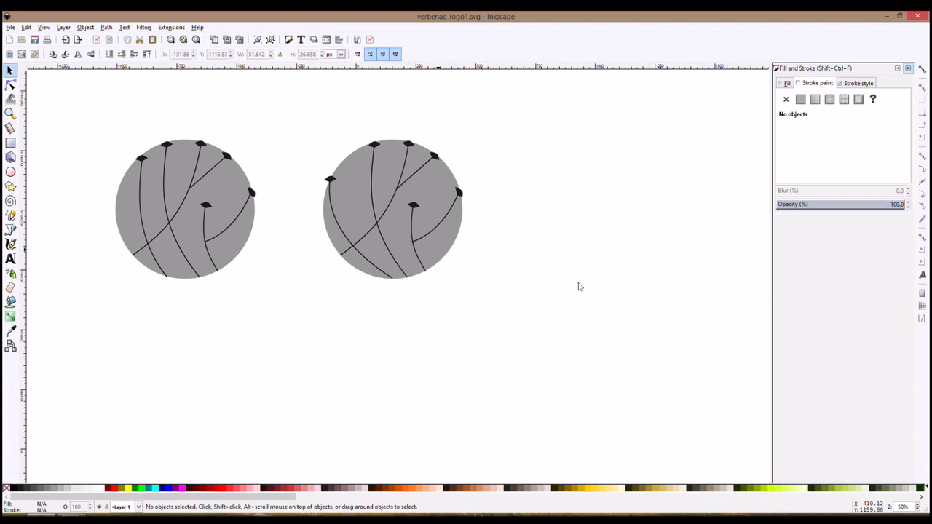
left_click_drag(490, 224, 382, 212)
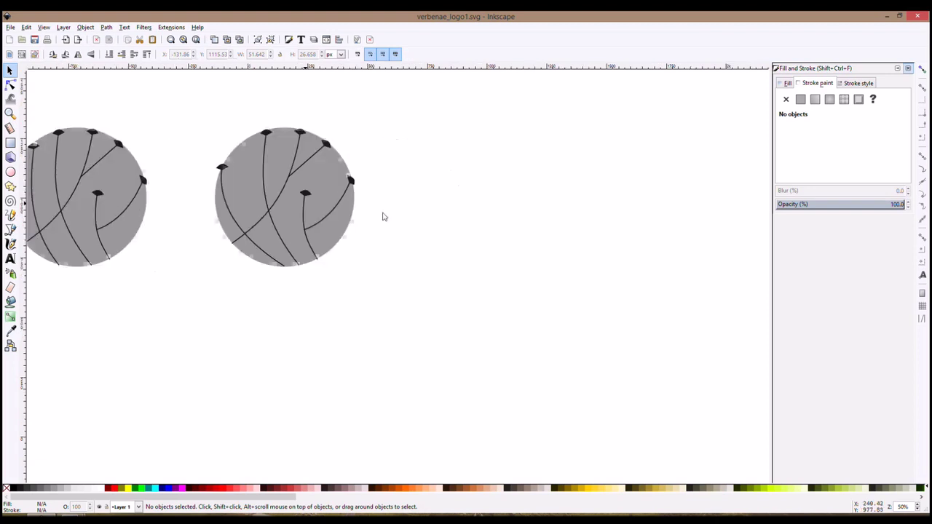
Step: Lower the upper end of the copy's leftmost curve slightly and adjust both its handles to reshape the bend
left_click(10, 85)
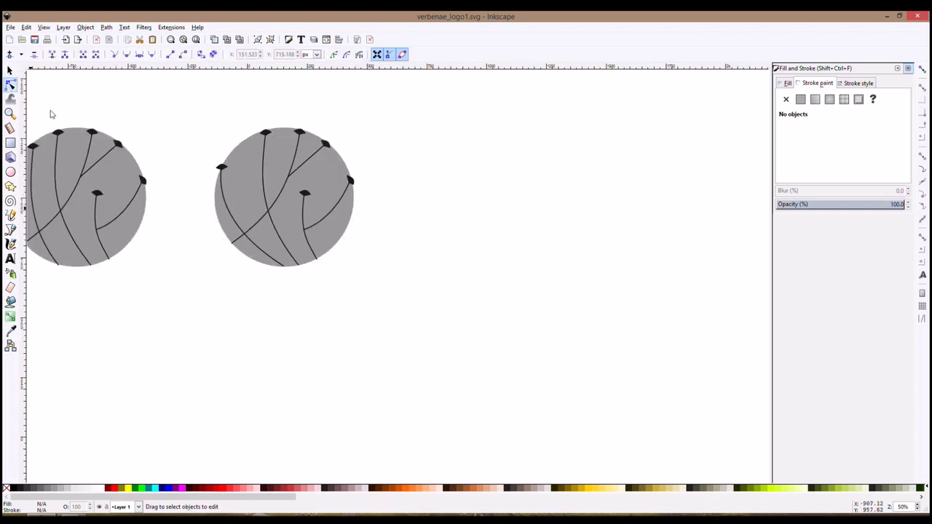
left_click(225, 200)
mouse_move(226, 173)
left_mouse_down()
mouse_move(233, 170)
mouse_move(218, 175)
left_mouse_up()
left_click_drag(216, 212, 254, 254)
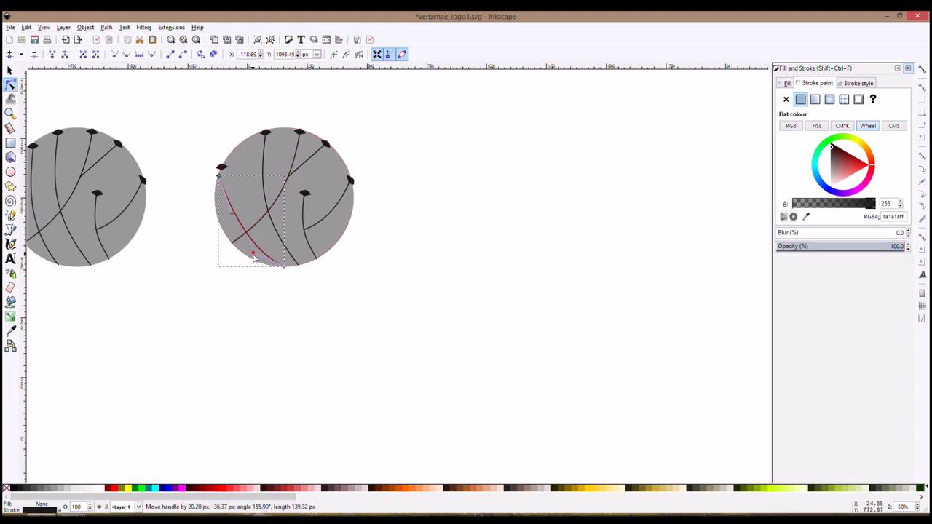
Step: Move the leftmost curve's cap onto its lowered end and tilt it slightly to follow the circle's edge
key("s")
left_click(226, 169)
mouse_move(226, 169)
left_mouse_down()
mouse_move(224, 178)
mouse_move(228, 169)
left_mouse_up()
key("Escape")
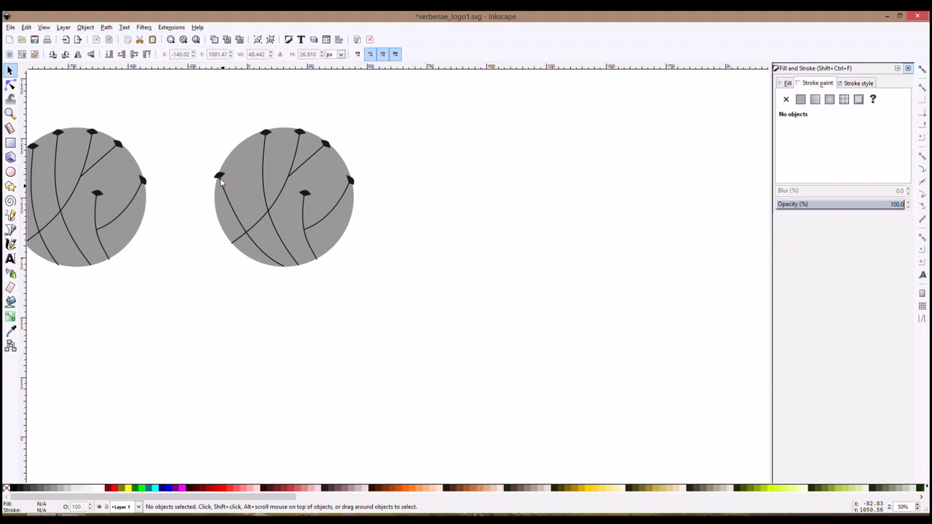
left_click(230, 220, "shift")
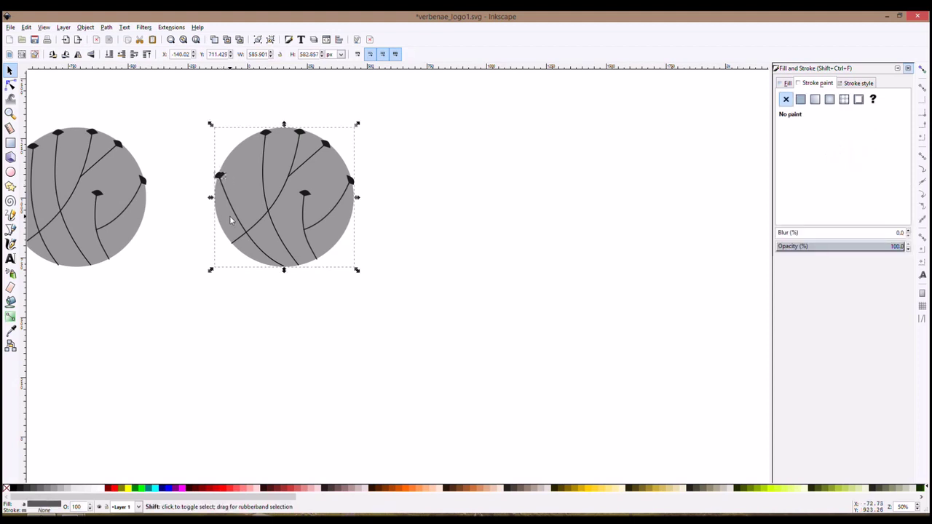
left_click(187, 212)
Step: Raise the lower-left end of the copy's long crossing curve and bend the upper-right straight branch so it meets that curve
left_click(234, 242)
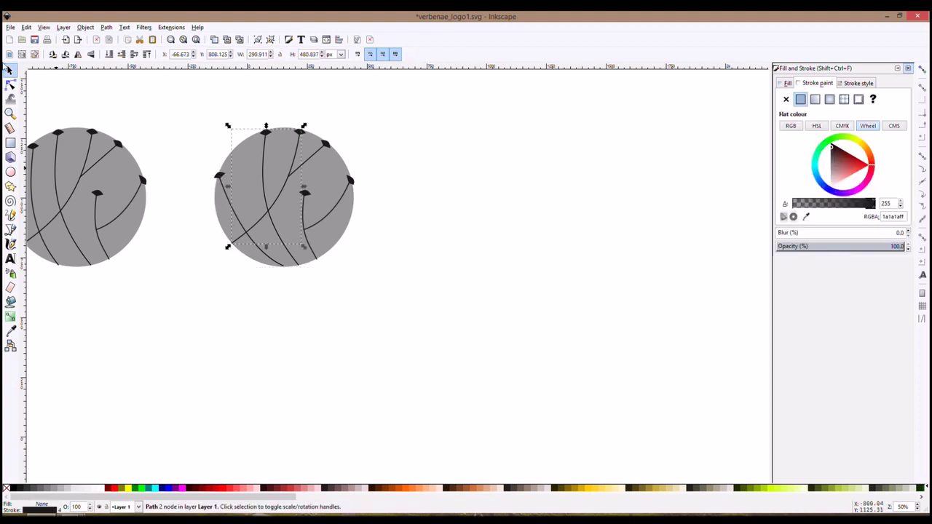
left_click(10, 86)
left_click_drag(232, 243, 252, 219)
left_click(309, 159)
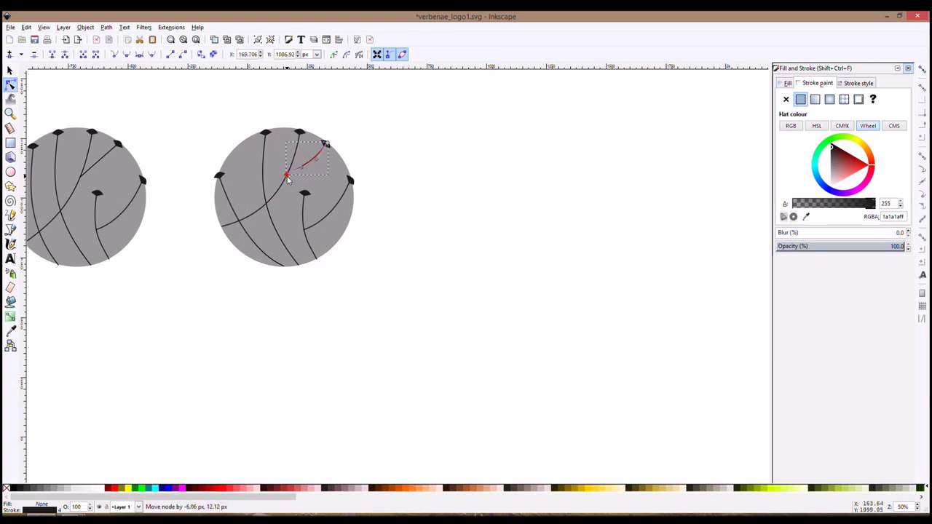
left_click(380, 229)
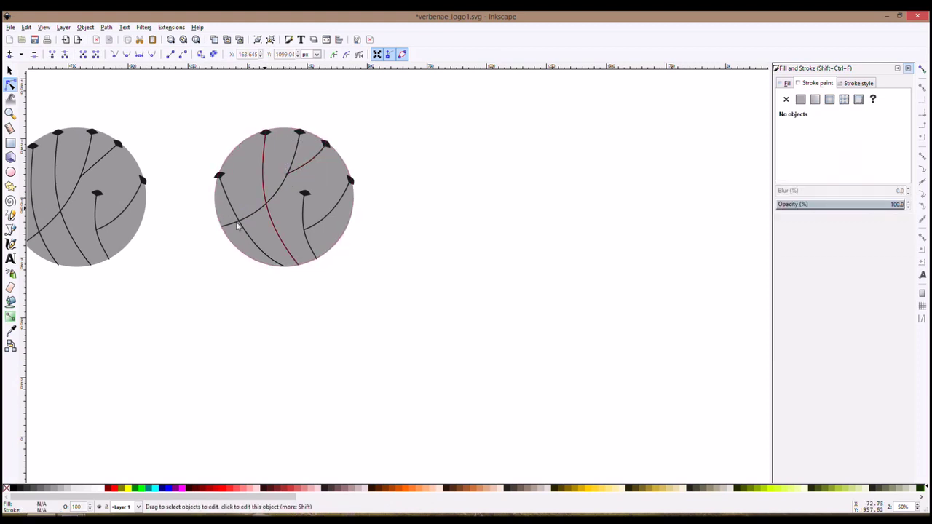
Step: Set the stroke width of all six lines in the copied logo to 6 px
key("s")
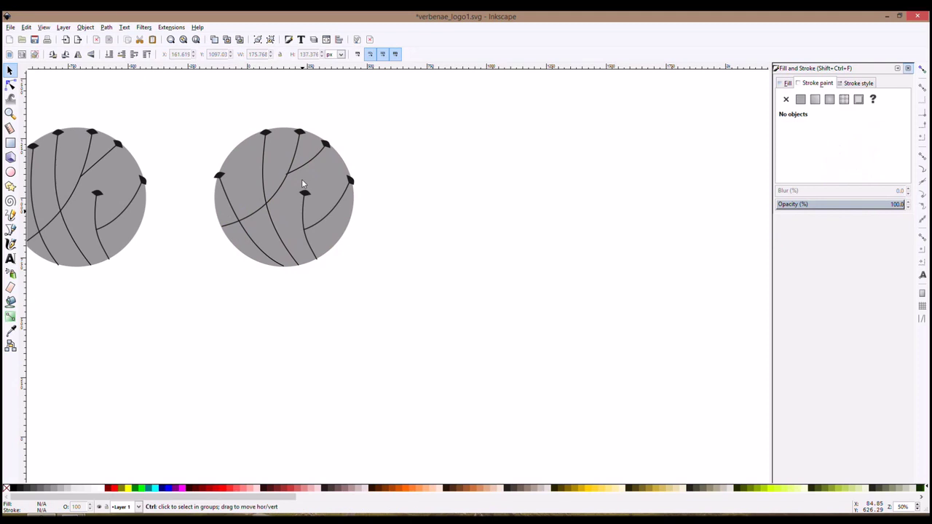
left_click(263, 175, "shift")
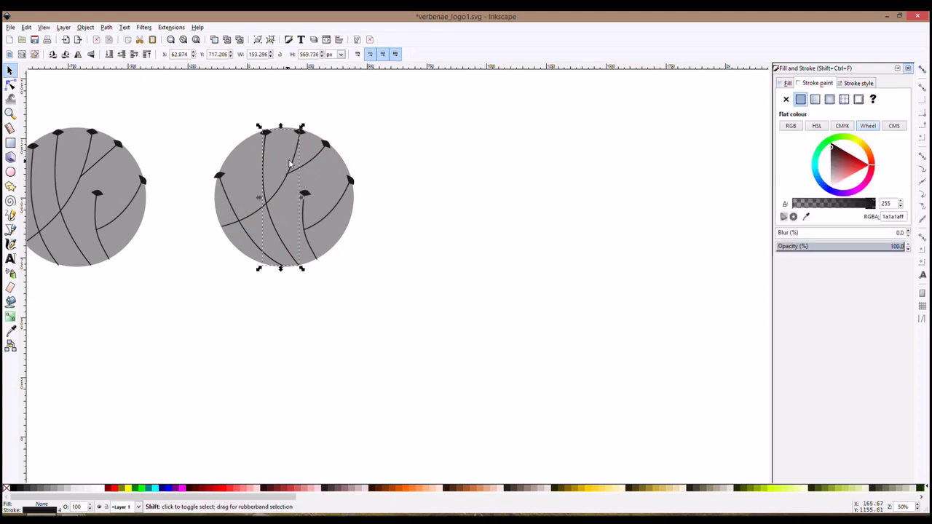
left_click(315, 162, "shift")
left_click(333, 219, "shift")
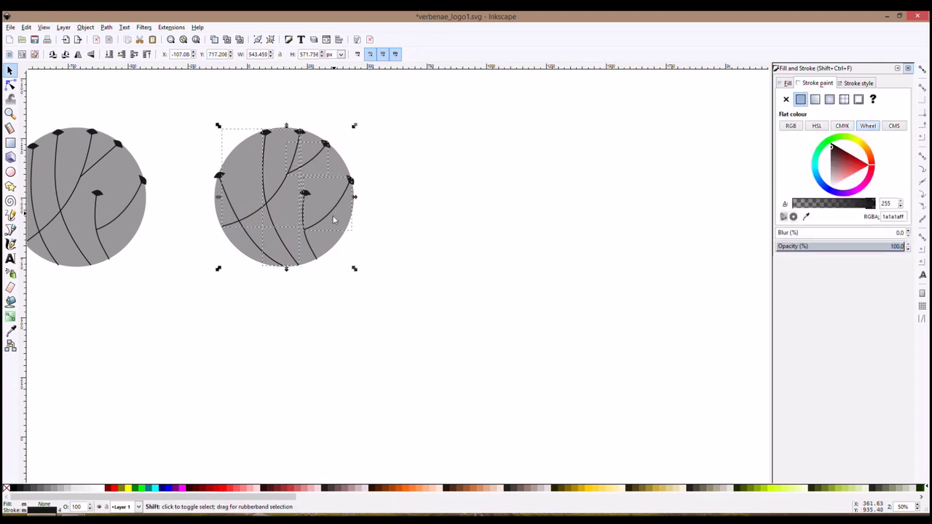
left_click(238, 210, "shift")
left_click(855, 84)
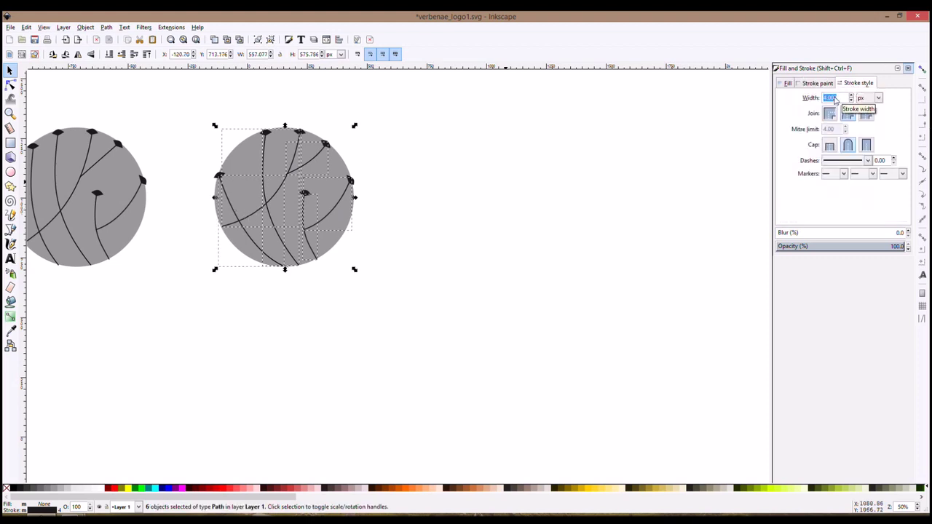
type("5")
key("Return")
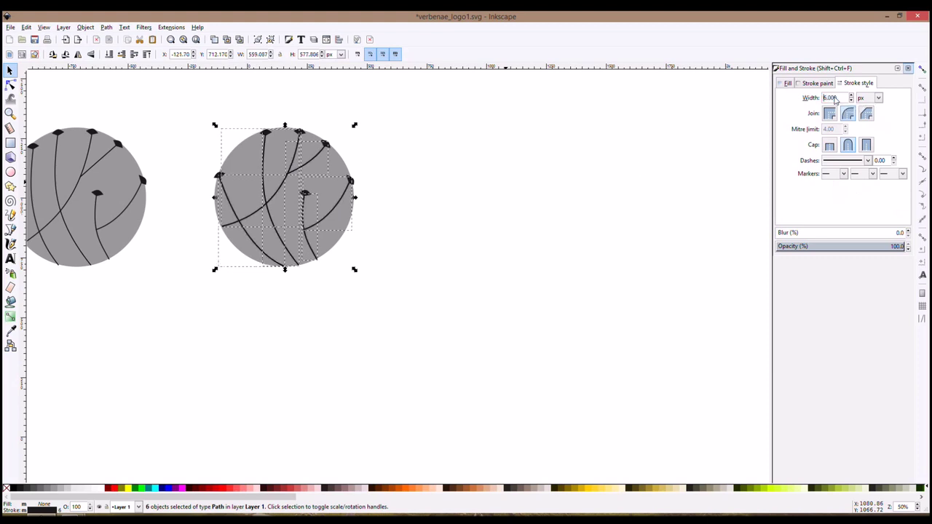
Step: Duplicate the revised logo to its right and scale the new copy down to about 244 px wide
left_click_drag(434, 114, 203, 308)
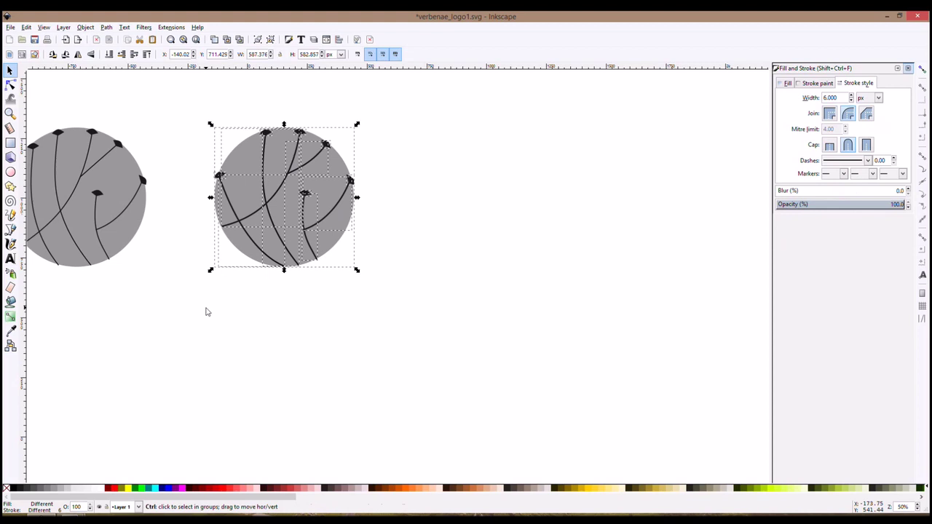
key("ctrl+d")
left_click_drag(264, 255, 472, 258)
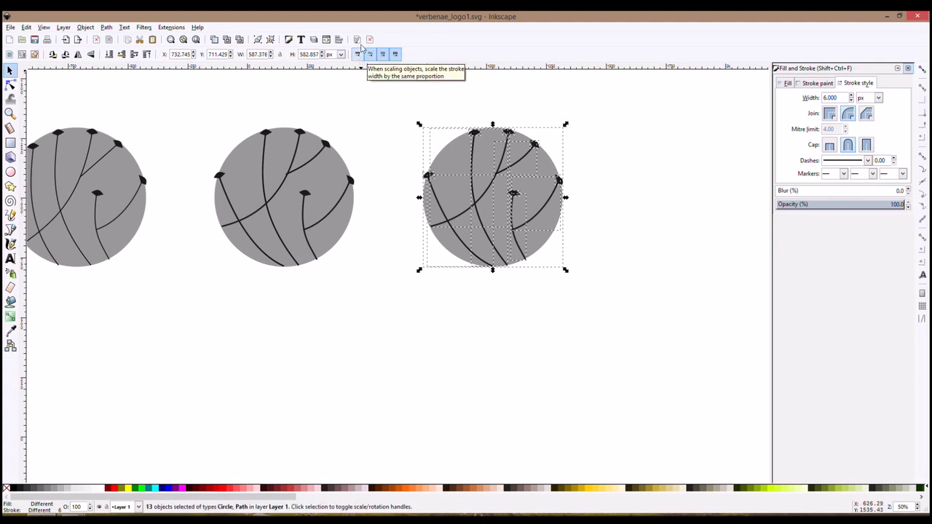
left_click_drag(566, 125, 527, 154)
left_click(556, 167)
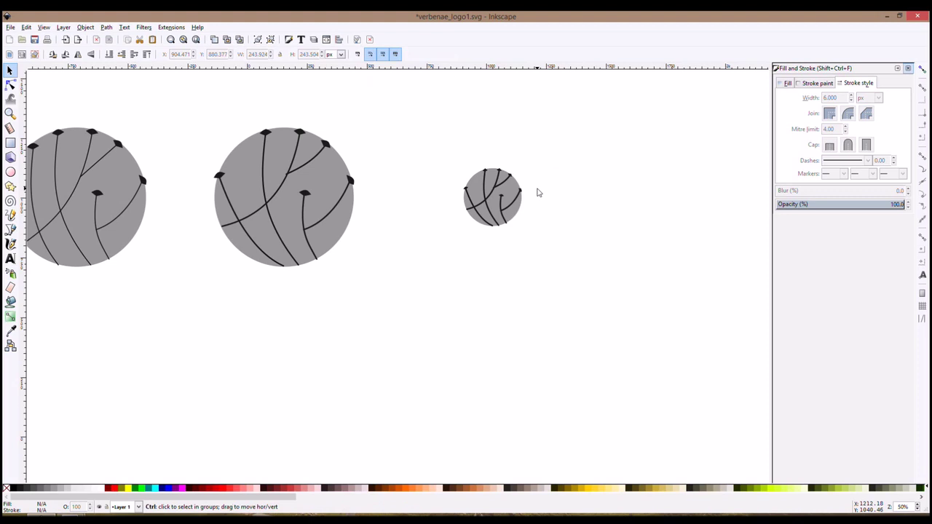
Step: Lower the top ends of the two uppermost curves in the small logo by about 4 px, tucking them under their caps
scroll(537, 191, "up", 4, "ctrl")
left_click(12, 85)
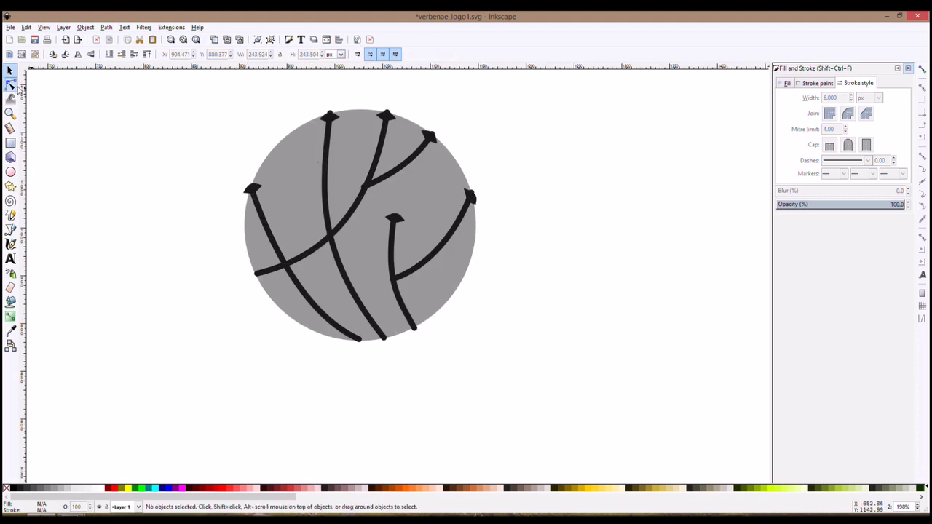
left_click(329, 153)
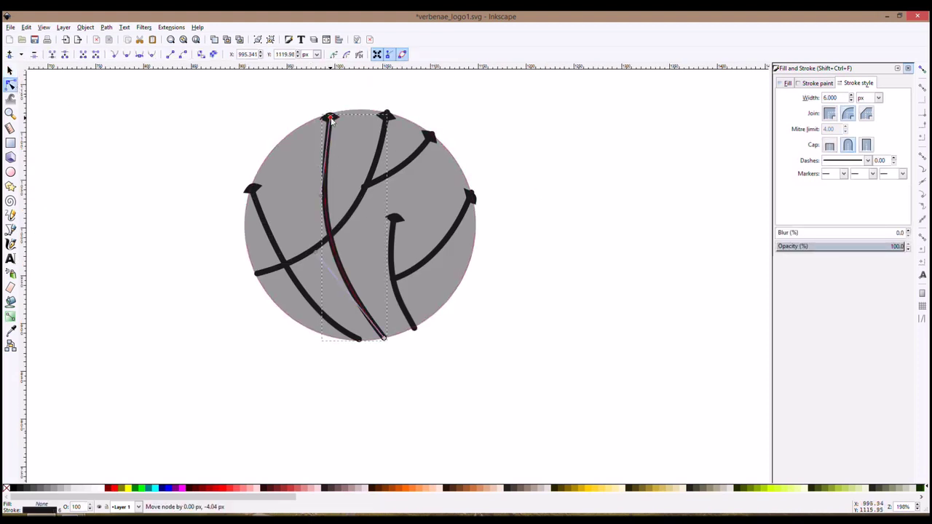
left_click(386, 118)
left_click_drag(387, 114, 387, 118)
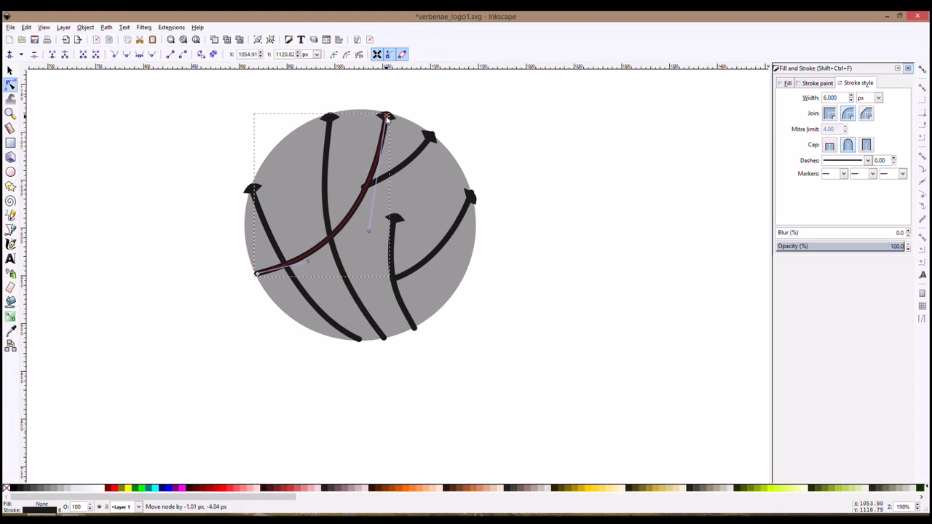
Step: Align the upper-right branch's lower end with the long crossing curve and pull both right-hand lines' outer ends inward under their caps
left_click(366, 187)
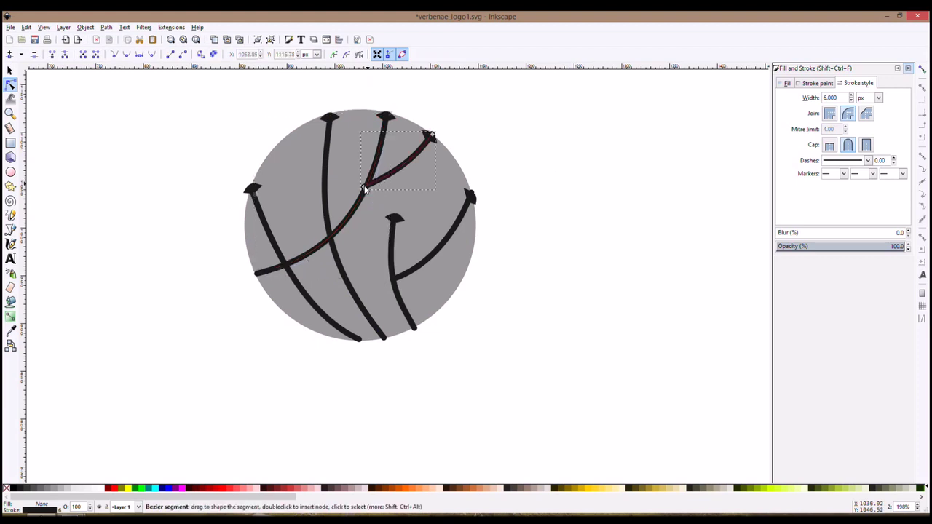
left_click(379, 178)
left_click_drag(430, 136, 429, 137)
left_click(469, 197)
left_click_drag(471, 197, 467, 192)
left_click(551, 259)
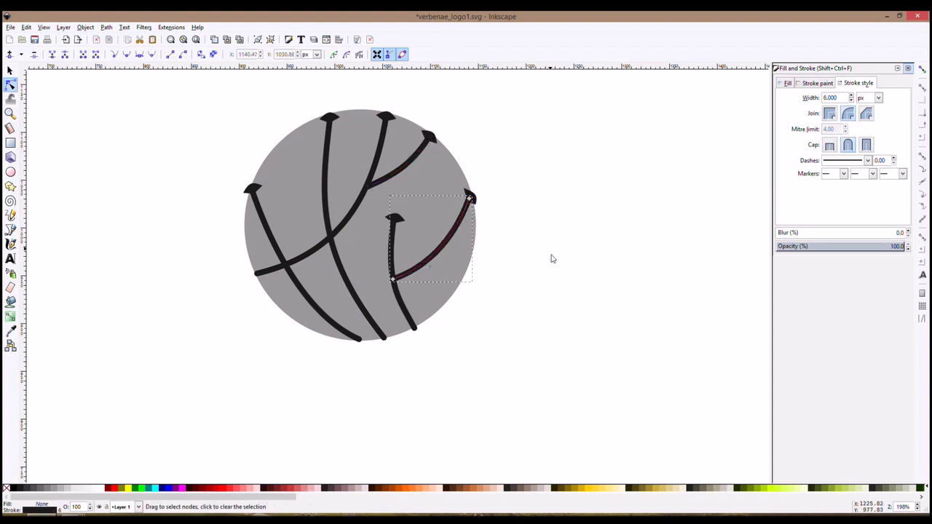
Step: Select the whole small logo and move it left, closer to the large revised logo
scroll(551, 260, "down", 3)
key("s")
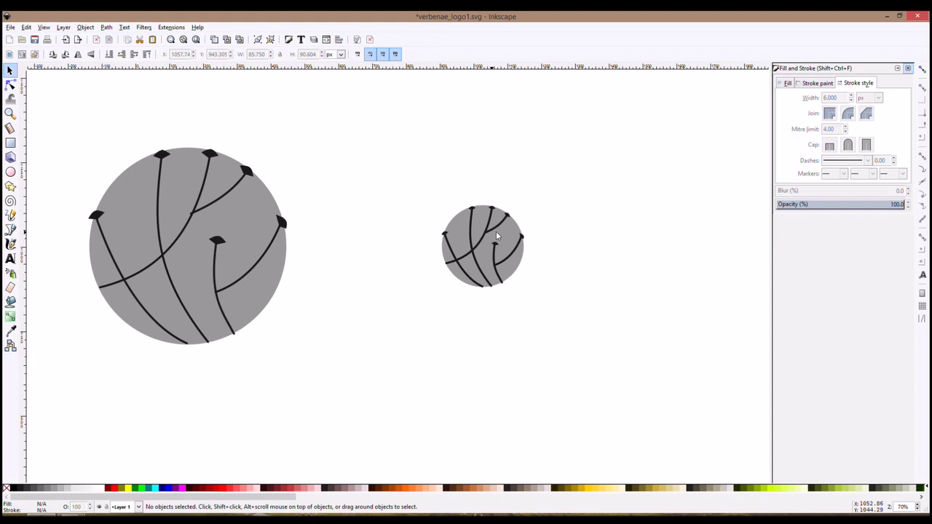
scroll(521, 260, "down", 2)
left_click_drag(576, 188, 420, 366)
left_click_drag(520, 274, 495, 278)
left_click(505, 262)
Step: Compare the small logo with the two larger versions at several zoom levels, checking its lines and caps for legibility
scroll(502, 261, "up", 5)
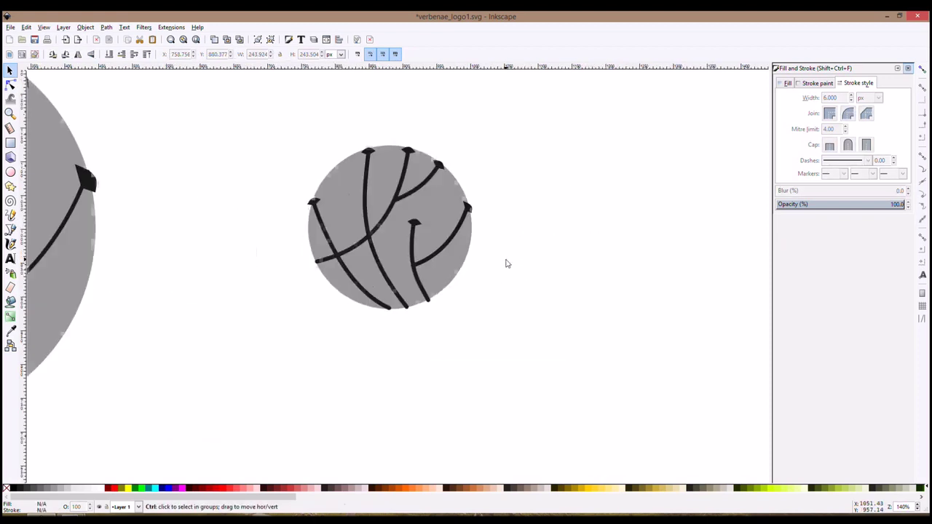
scroll(440, 212, "up", 1)
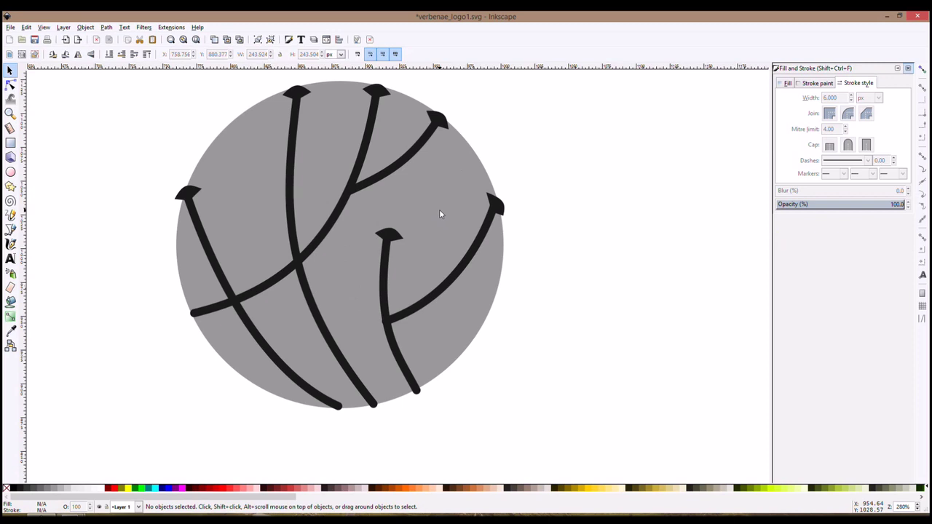
scroll(439, 213, "down", 3)
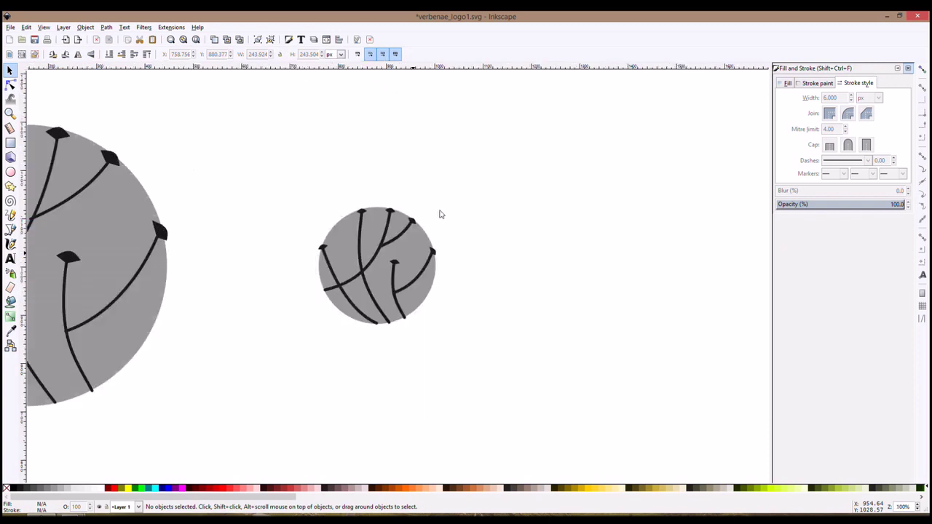
scroll(444, 216, "down", 3)
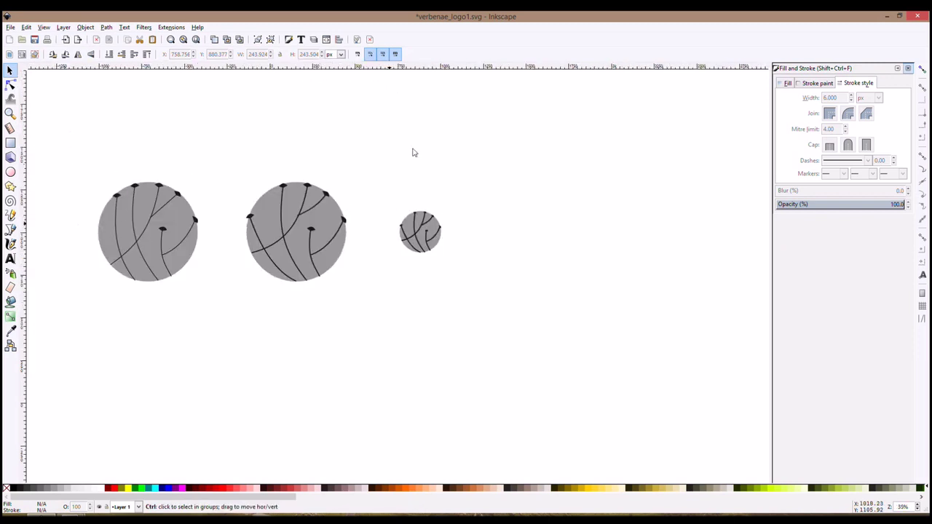
scroll(318, 237, "up", 2)
scroll(277, 218, "up", 2)
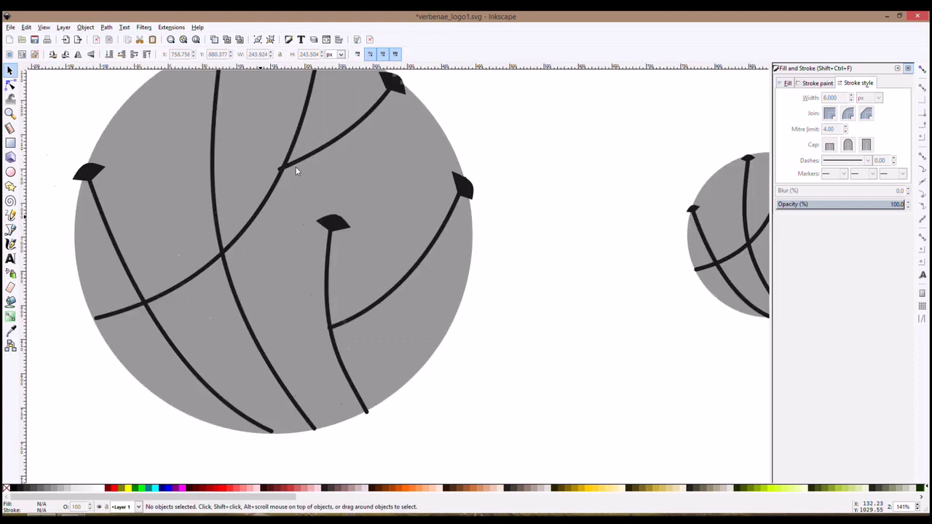
scroll(308, 183, "down", 2)
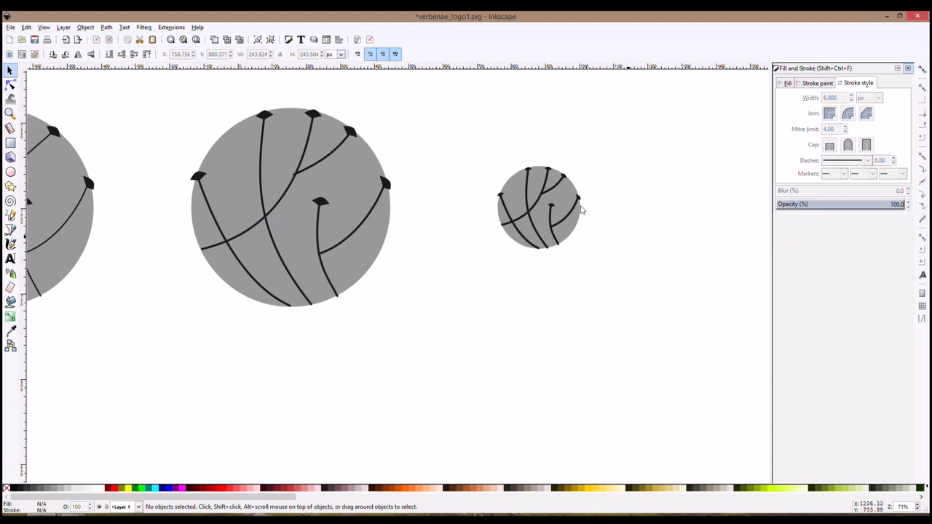
scroll(580, 209, "up", 3)
scroll(572, 201, "down", 5)
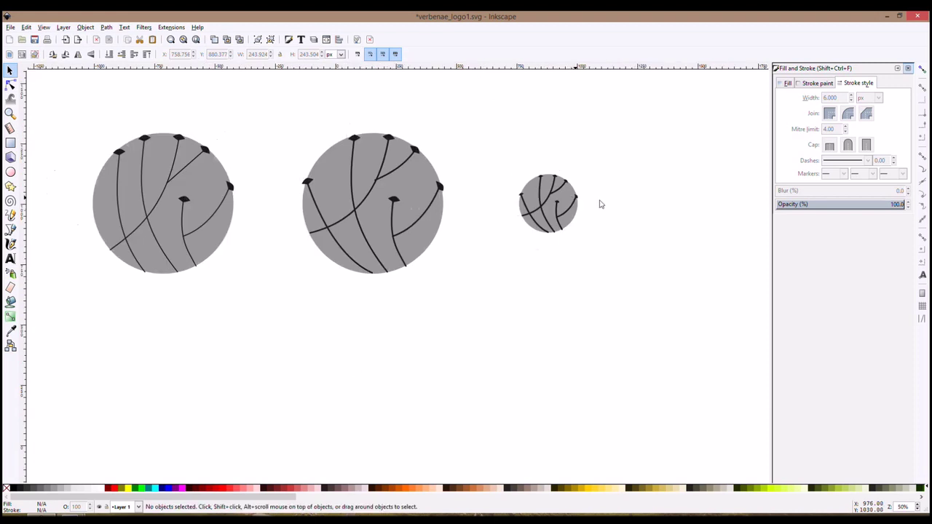
left_click_drag(600, 201, 454, 199)
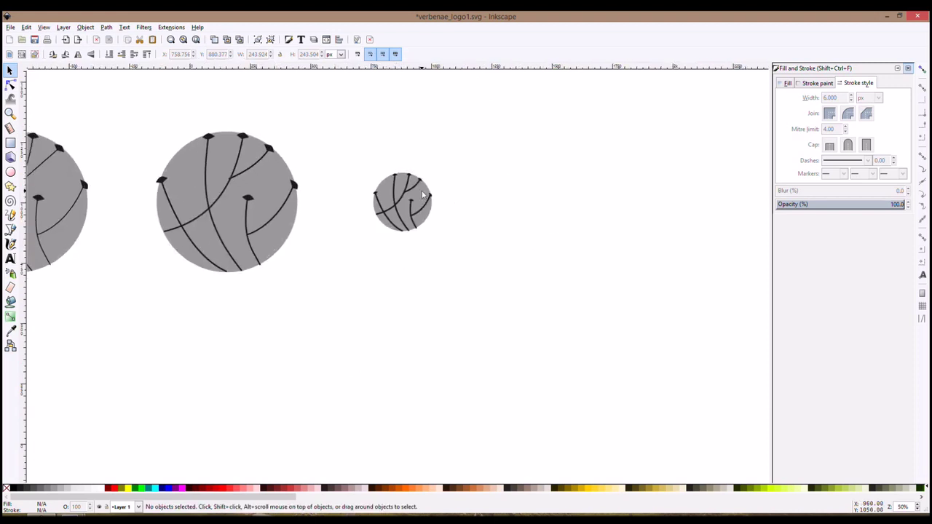
scroll(421, 194, "down", 4)
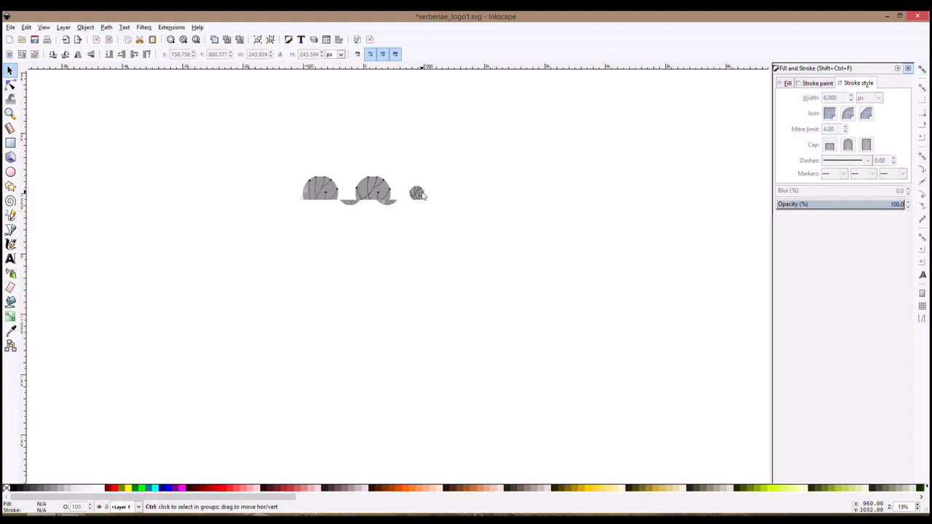
scroll(422, 194, "up", 6)
scroll(422, 194, "up", 6)
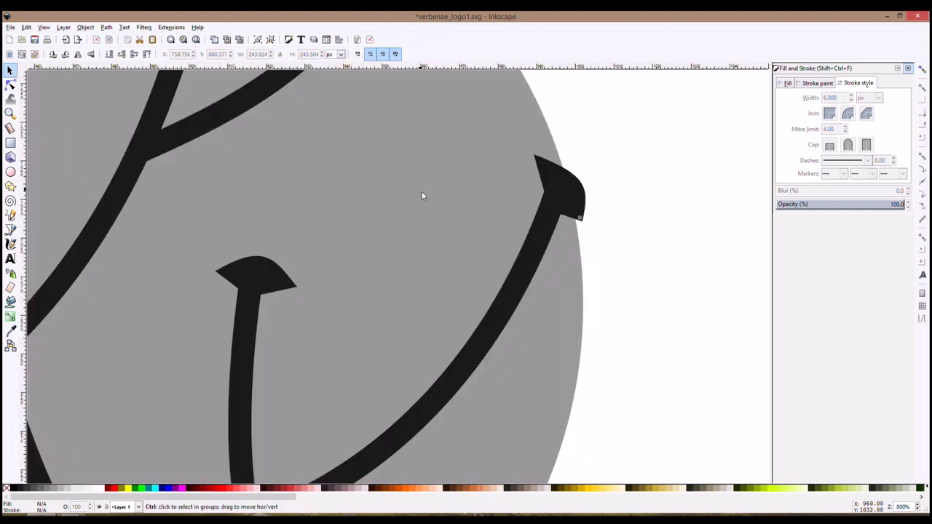
scroll(422, 195, "down", 6)
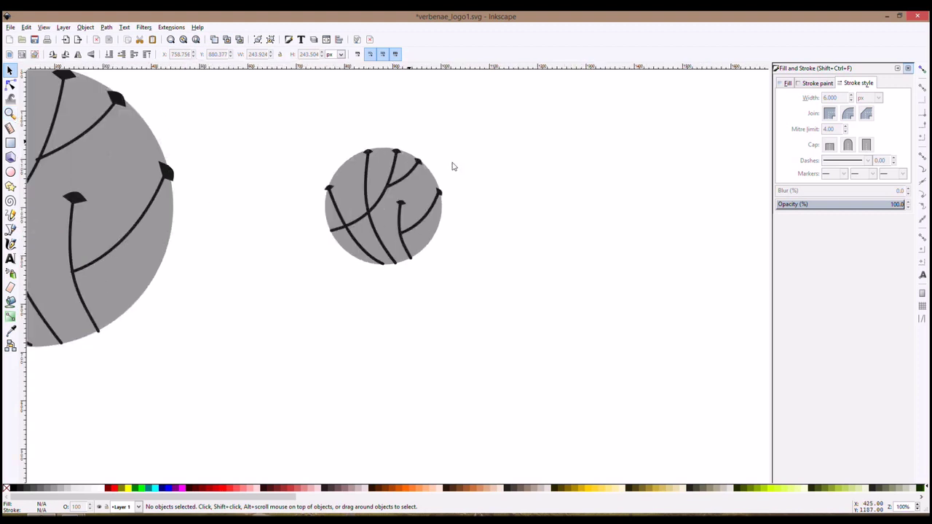
Step: Duplicate the whole small logo and place the copy to its right at the same height
left_click(431, 193)
scroll(440, 204, "down", 3)
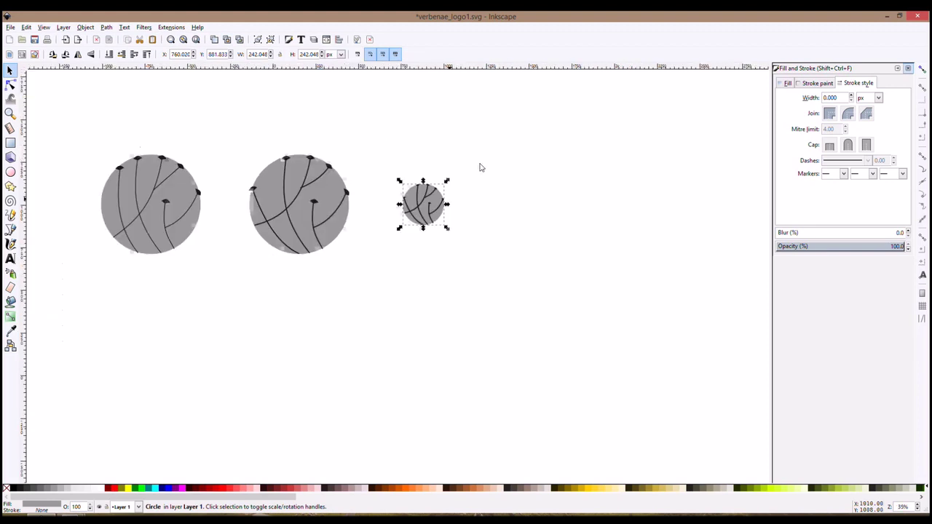
left_click_drag(485, 161, 368, 259)
key("ctrl+d")
left_click_drag(429, 218, 516, 219)
left_click(565, 188)
Step: Try deleting the grey circle from the new small copy, and undo the deletion
scroll(541, 198, "up", 3)
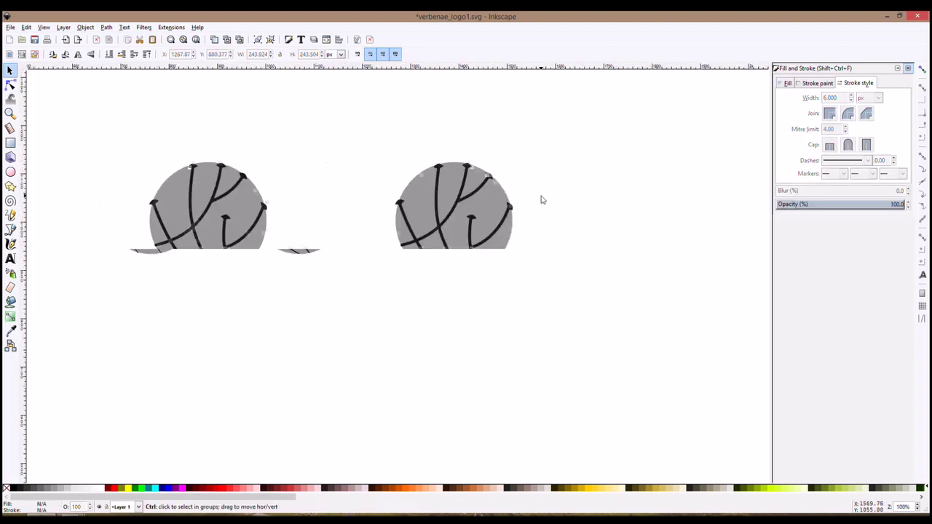
left_click(500, 199, "ctrl")
key("Delete")
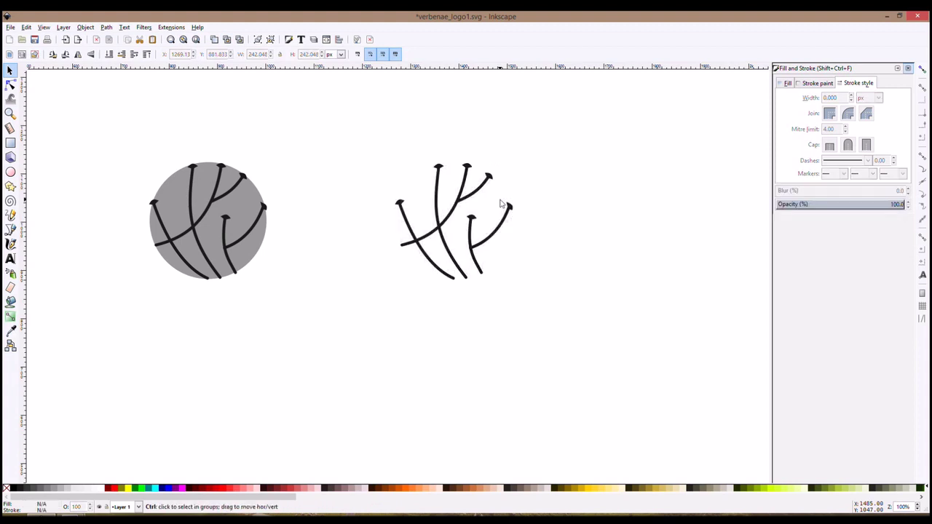
key("ctrl+shift+z")
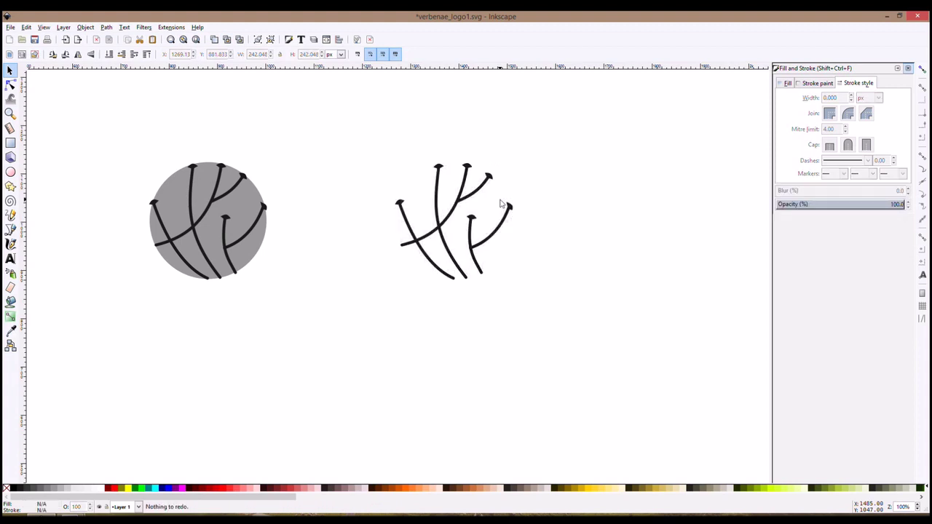
key("ctrl+z")
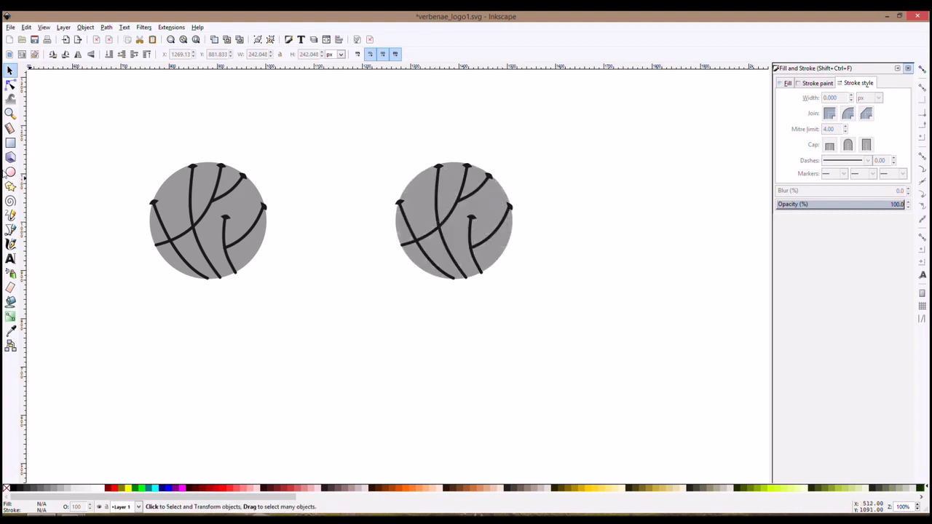
Step: Draw a straight, steep line across the left part of the new copy, from the circle's lower-left edge to its upper-left edge
left_click(10, 229)
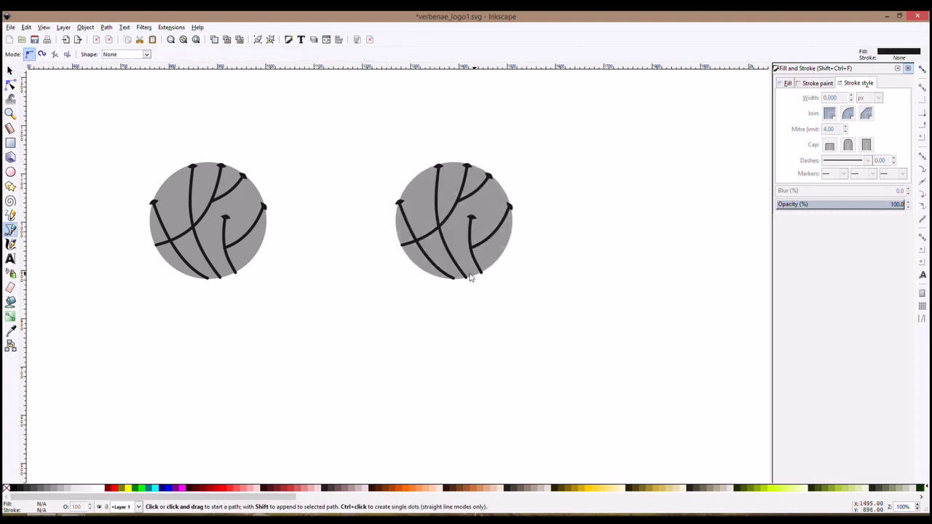
left_click(426, 273)
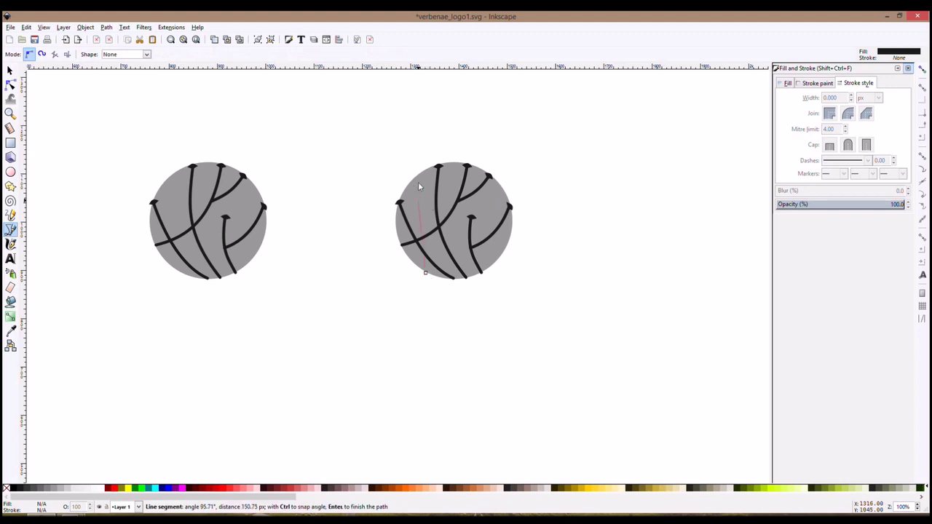
double_click(413, 179)
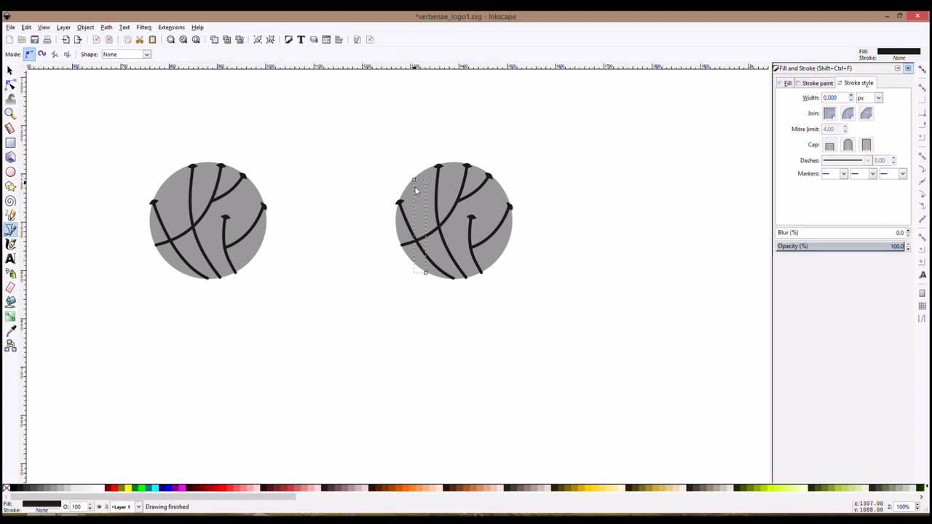
Step: Give the new line the existing lines' dark stroke at 6 px with round caps, and remove its fill
left_click(10, 331)
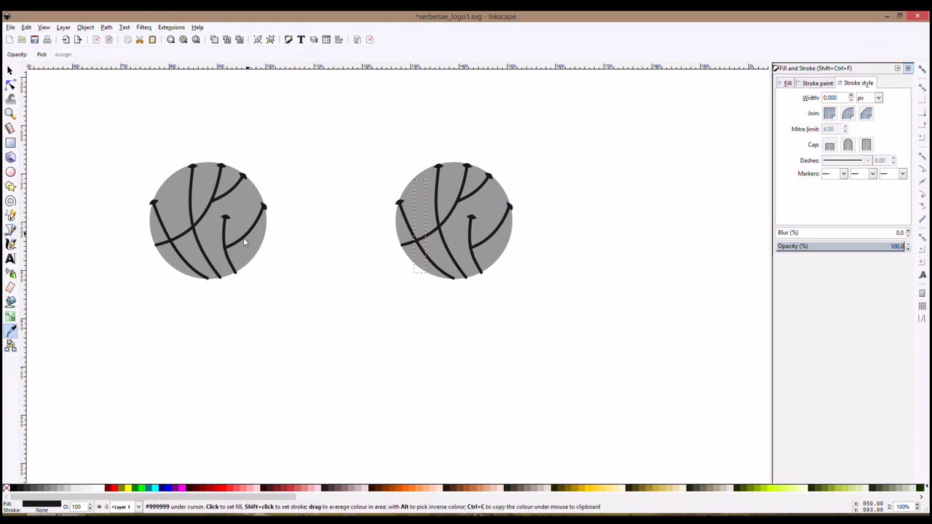
left_click(226, 221, "shift")
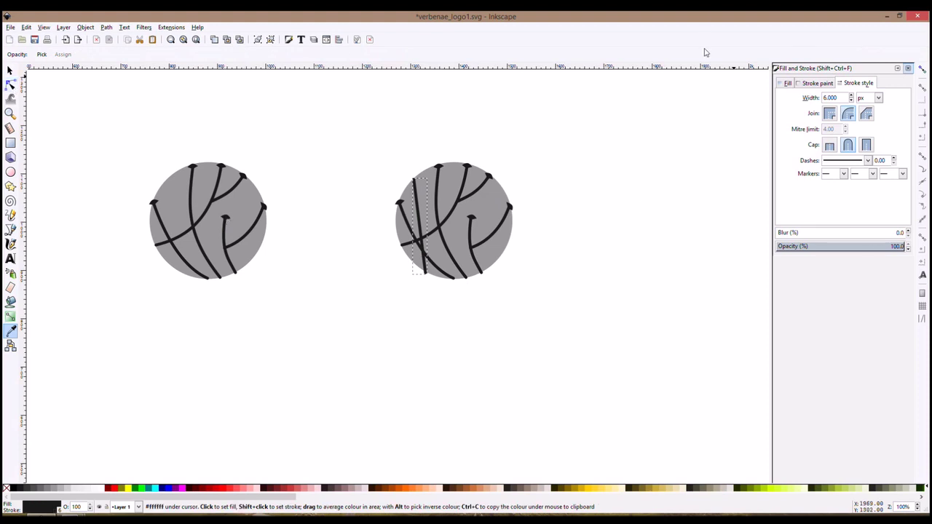
left_click(787, 82)
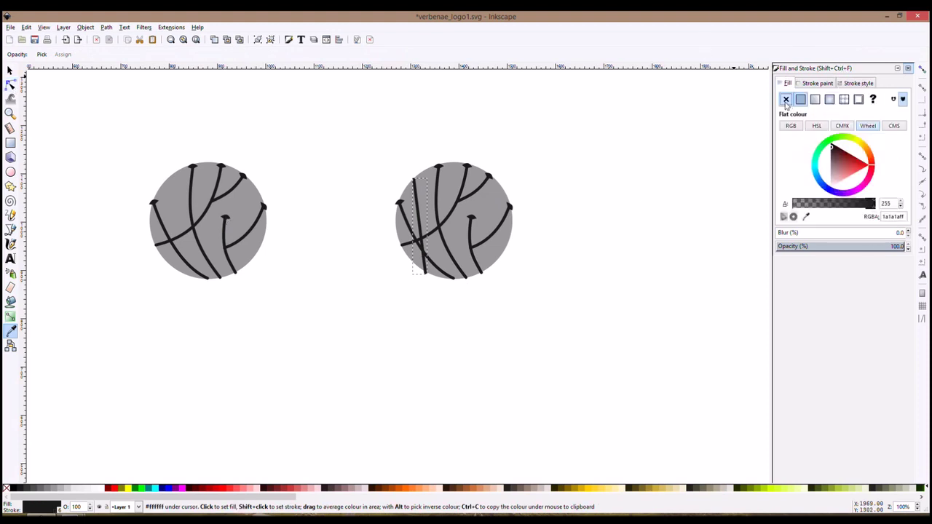
left_click(786, 99)
Step: Shorten the new line to end at the long crossing curve, bow it gently leftward, and move its top end to the circle's edge
left_click(10, 84)
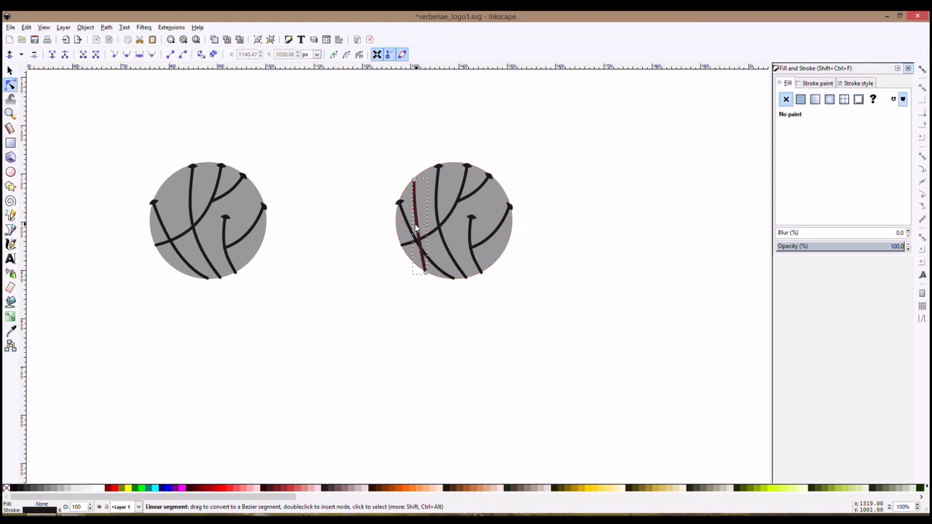
left_click_drag(427, 277, 426, 235)
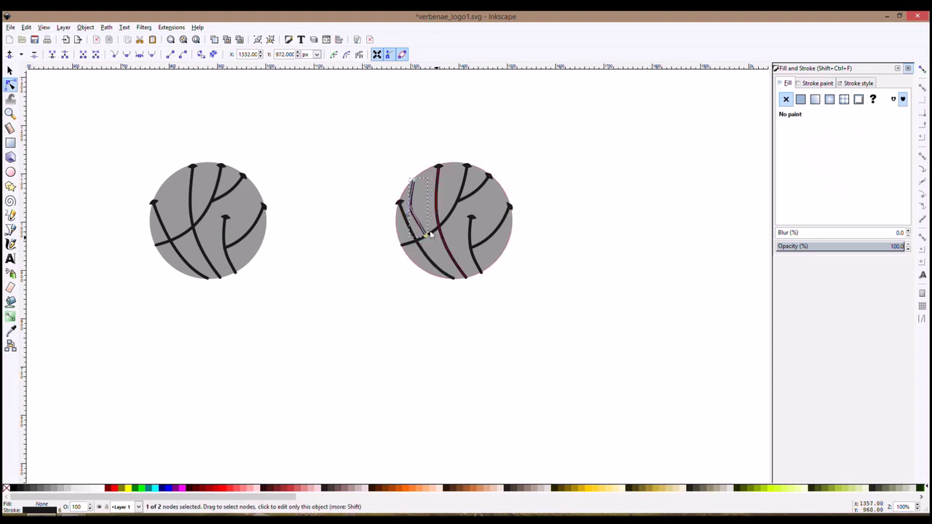
mouse_move(410, 208)
left_mouse_down()
mouse_move(426, 234)
mouse_move(415, 226)
left_mouse_up()
left_click_drag(415, 181, 417, 176)
left_click_drag(411, 212, 409, 193)
left_click_drag(416, 226, 420, 224)
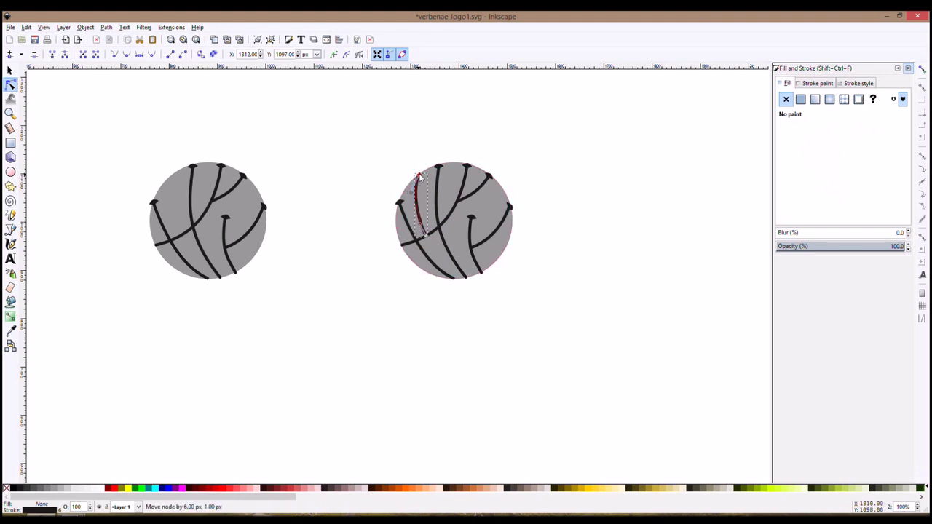
left_click(530, 210)
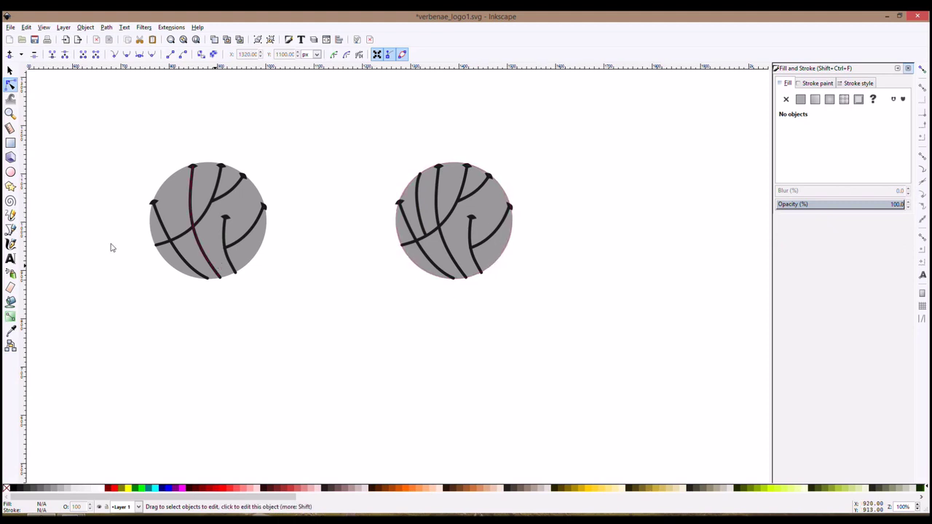
Step: Draw a second straight line in the new copy from the circle's lower-left edge diagonally up to near its centre
left_click(10, 229)
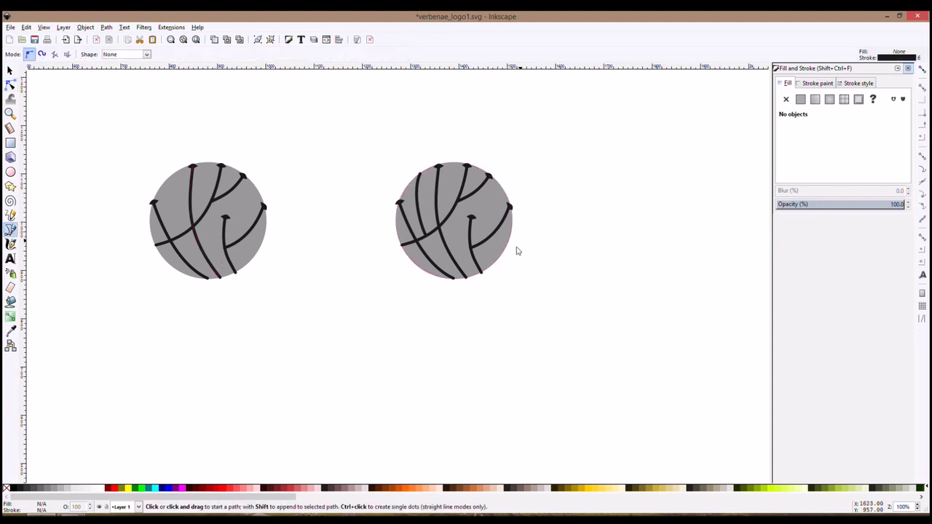
left_click(430, 274)
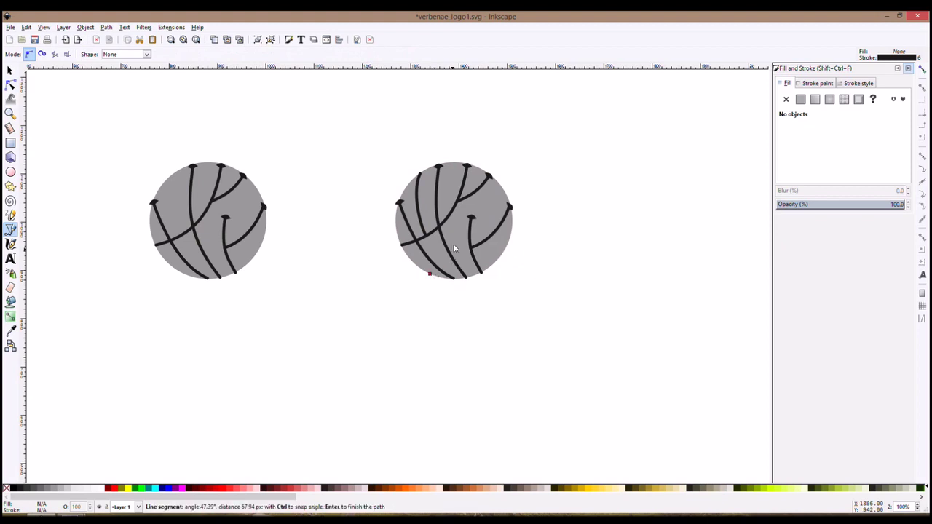
double_click(458, 233)
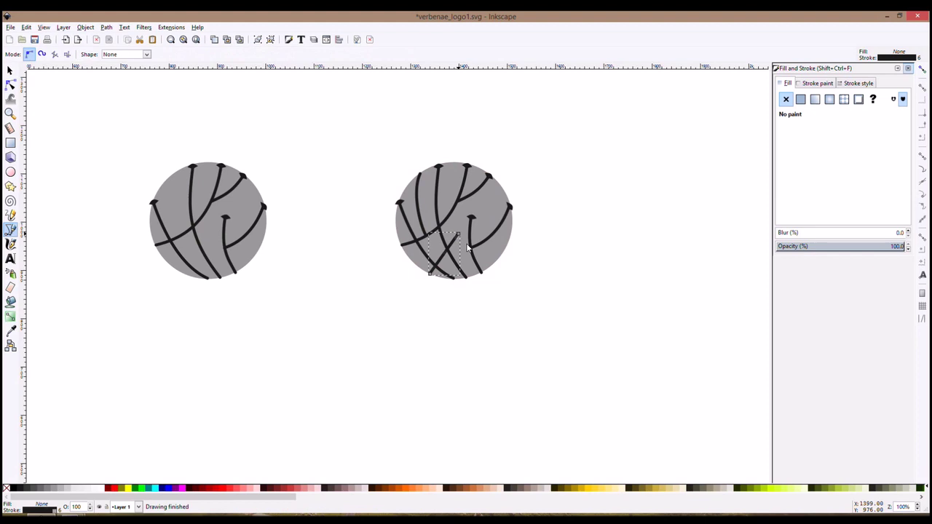
Step: Draw a third straight line in the new copy from the circle's lower-right edge steeply up to below the rightmost top cap
left_click(503, 254)
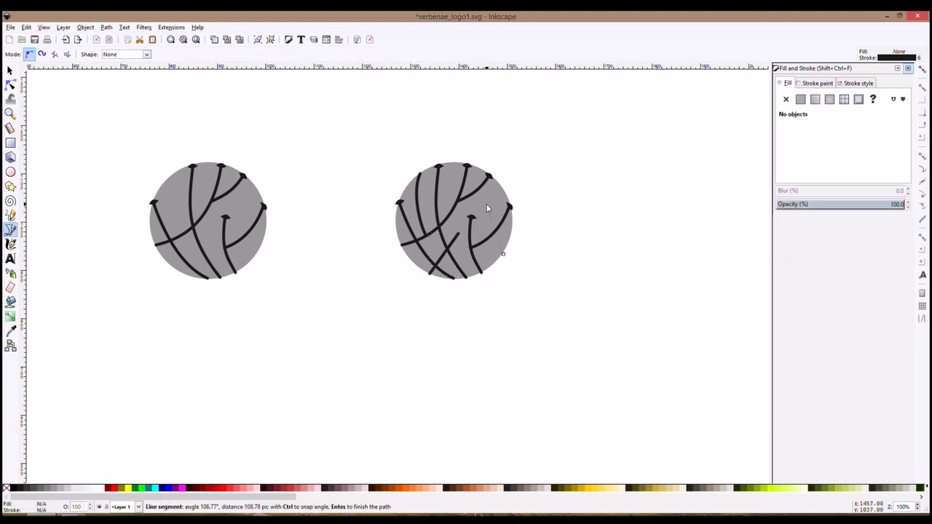
double_click(486, 207)
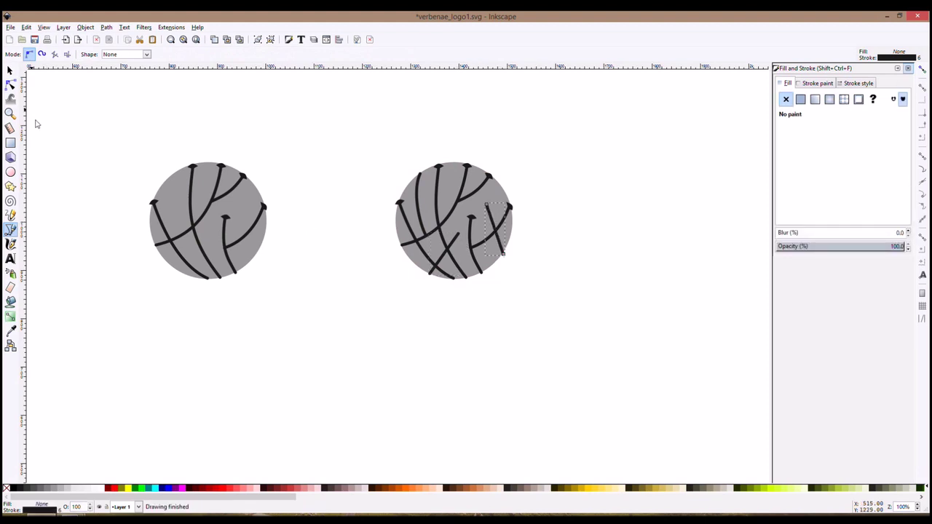
key("s")
scroll(488, 174, "up", 2)
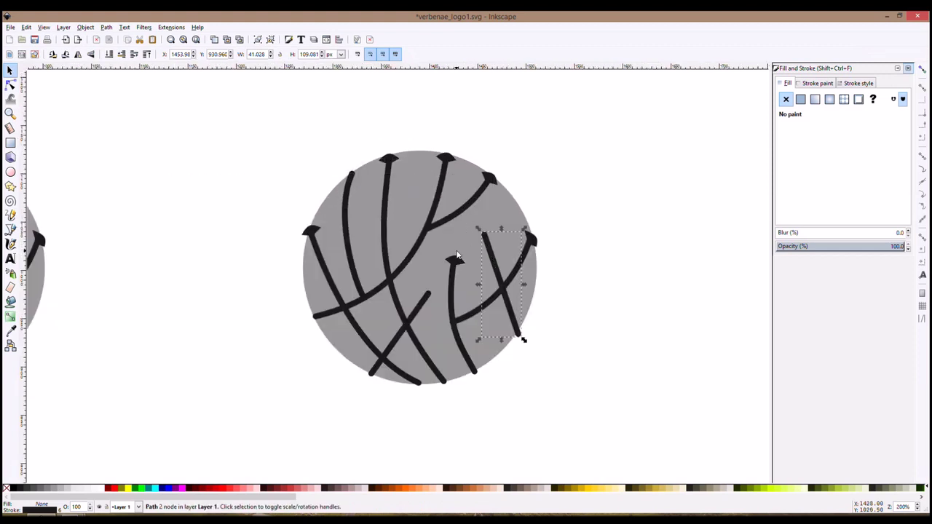
Step: Duplicate the cap of the short central line and fit the copy, slightly rotated, onto the upper end of the short diagonal line
left_click(455, 260)
key("ctrl+d")
mouse_move(454, 260)
left_mouse_down()
mouse_move(430, 291)
mouse_move(441, 290)
left_mouse_up()
left_click(430, 291)
left_click(440, 291)
Step: Duplicate the diagonal line's cap and fit the copy onto the upper end of the straight line at the right, rotated to match
key("ctrl+d")
left_click_drag(440, 296, 495, 245)
left_click(489, 239)
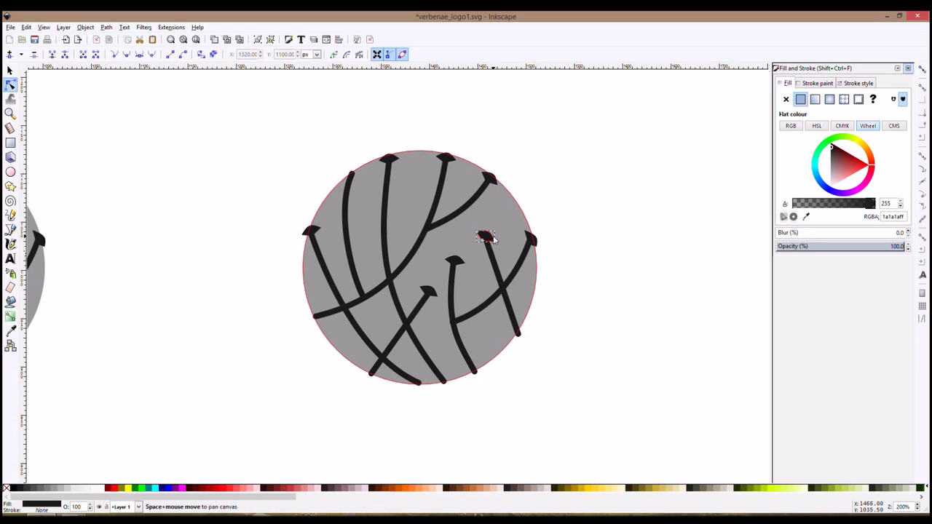
left_click(485, 236)
left_click(486, 235)
mouse_move(500, 232)
left_mouse_down()
mouse_move(491, 218)
mouse_move(493, 235)
left_mouse_up()
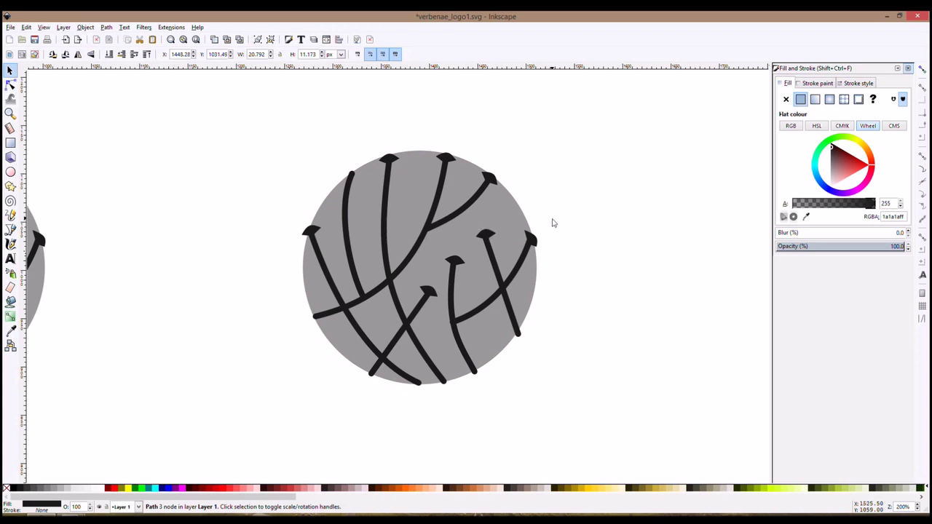
left_click(551, 223)
scroll(551, 221, "down", 2, "ctrl")
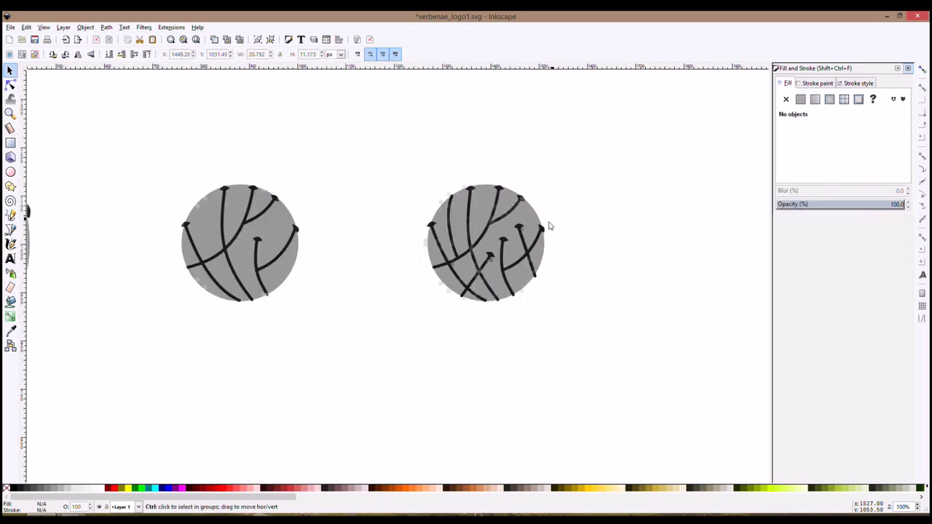
Step: Copy a cap from the circle's upper edge onto the top end of the added left line, and rotate it to match
left_click(470, 191)
scroll(478, 191, "up", 2, "ctrl")
key("ctrl+c")
key("ctrl+v")
left_click_drag(428, 199, 425, 203)
left_click(425, 203)
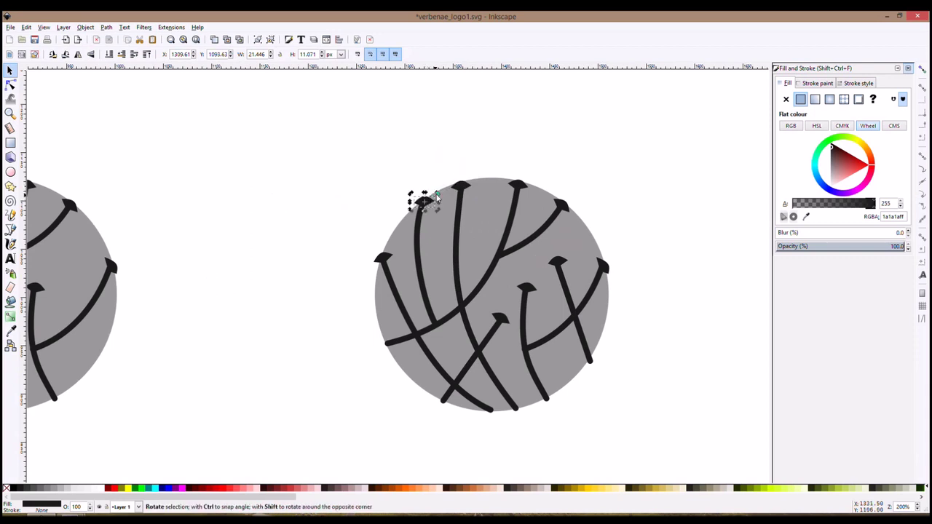
left_click(11, 84)
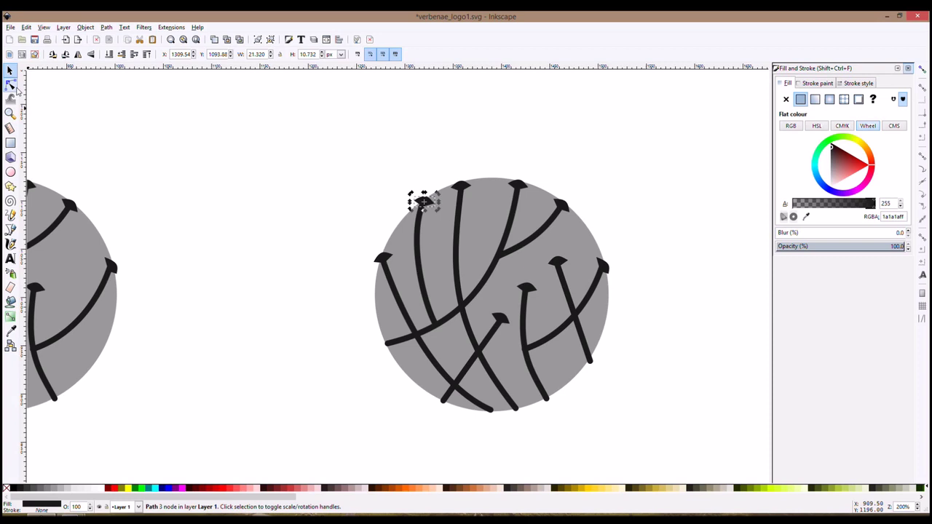
left_click(419, 218)
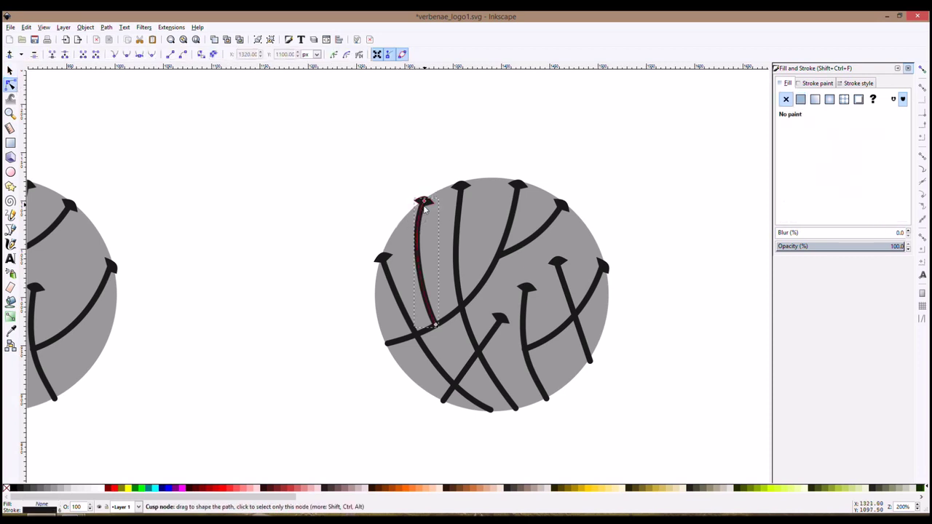
key("s")
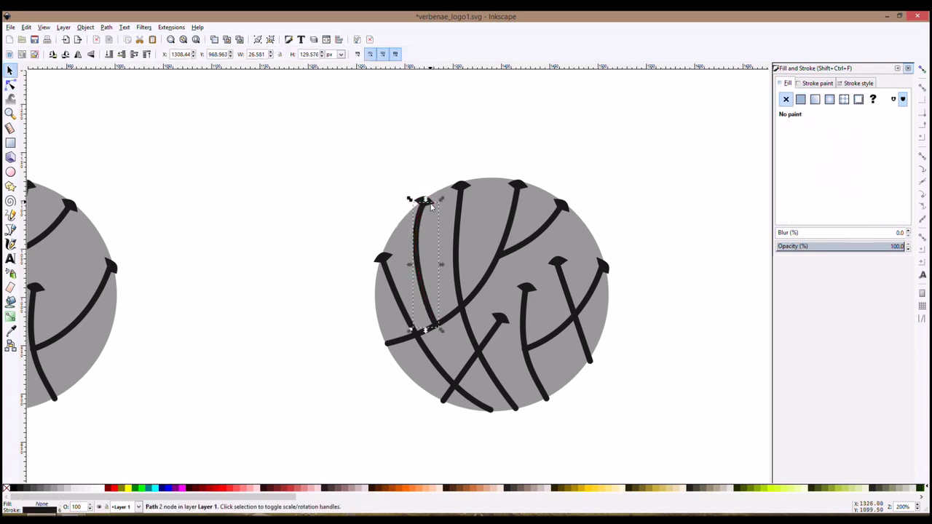
left_click(430, 204)
key("Escape")
Step: Try moving the new copy's grey circle up away from its lines, and undo the move
scroll(592, 233, "down", 3)
left_click(594, 239)
left_click_drag(594, 239, 609, 132)
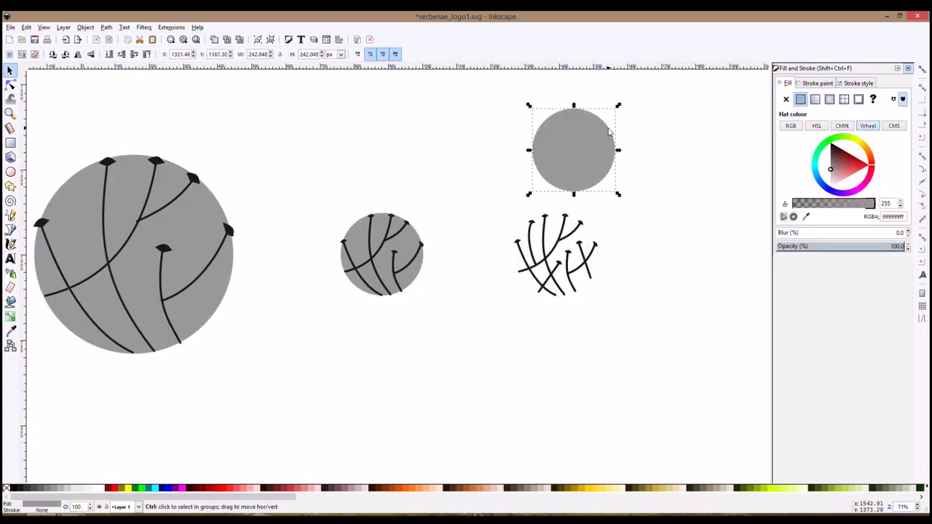
key("ctrl+z")
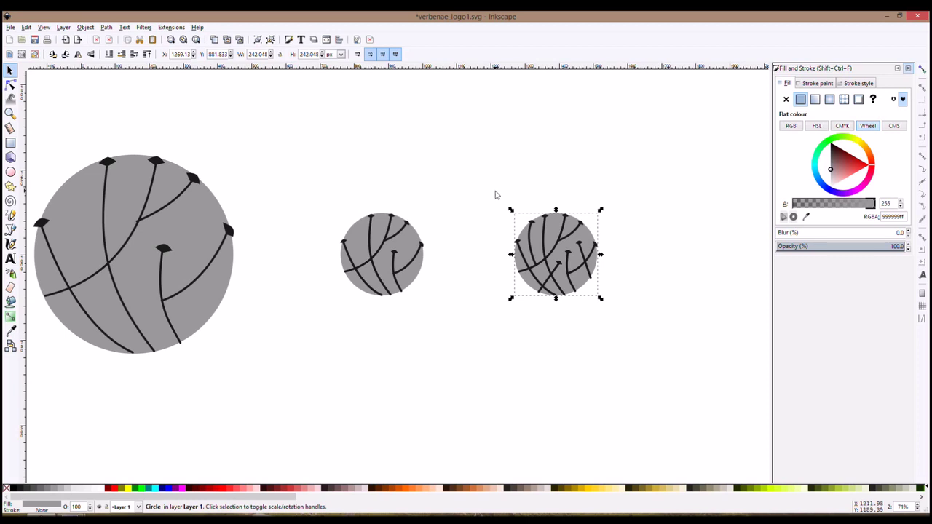
Step: Try bowing the new copy's leftmost line outward to the circle's lower-left edge
left_click(504, 211)
left_click(10, 84)
left_click(532, 274)
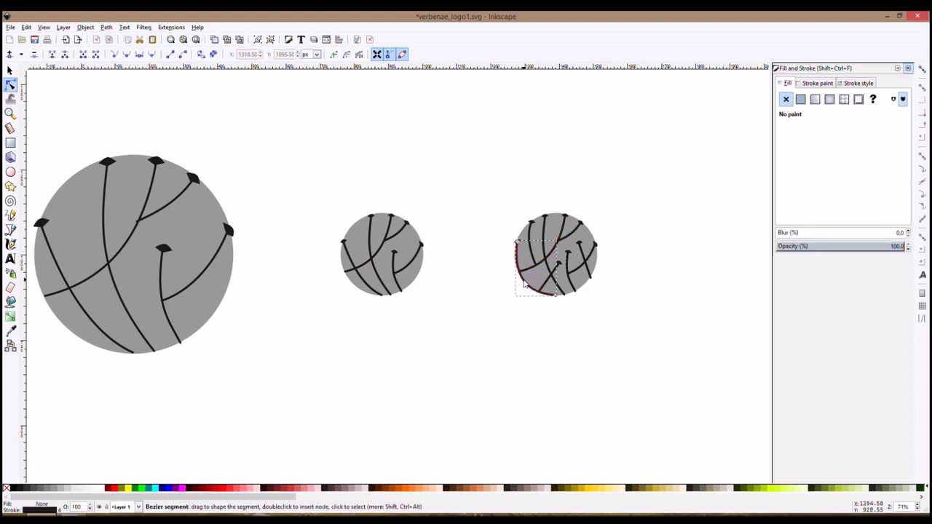
left_click(618, 211)
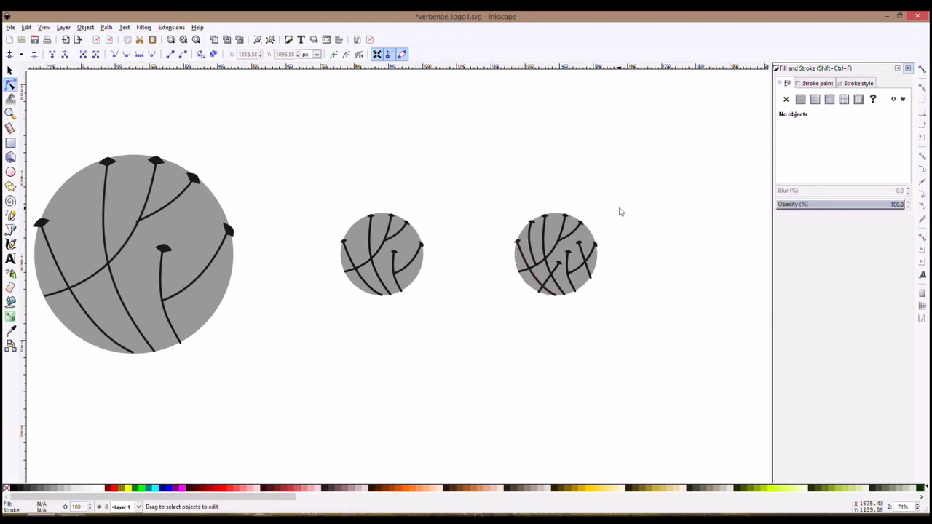
scroll(620, 212, "up", 2)
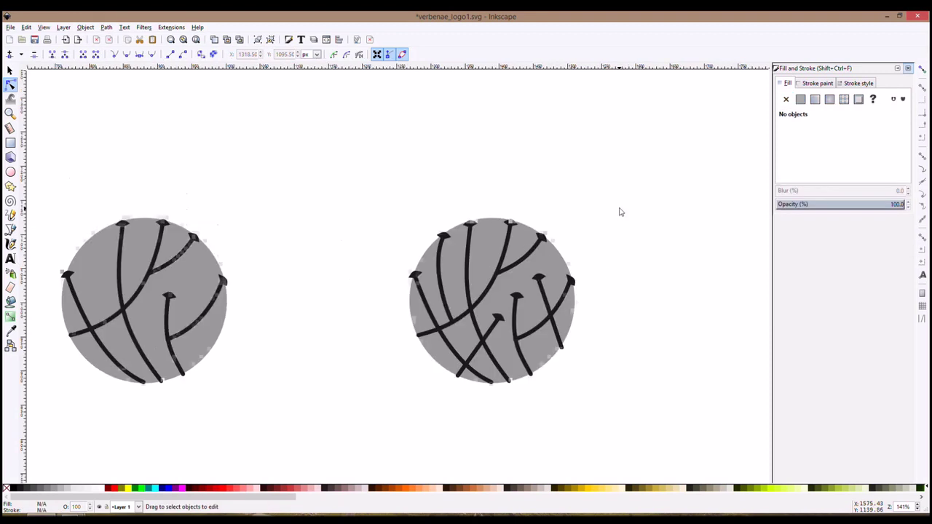
left_click(452, 321)
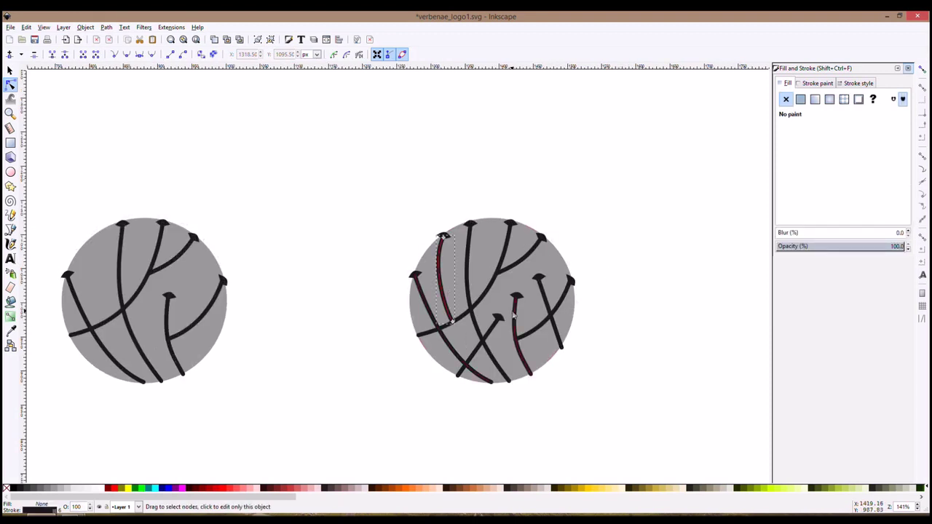
left_click(650, 208)
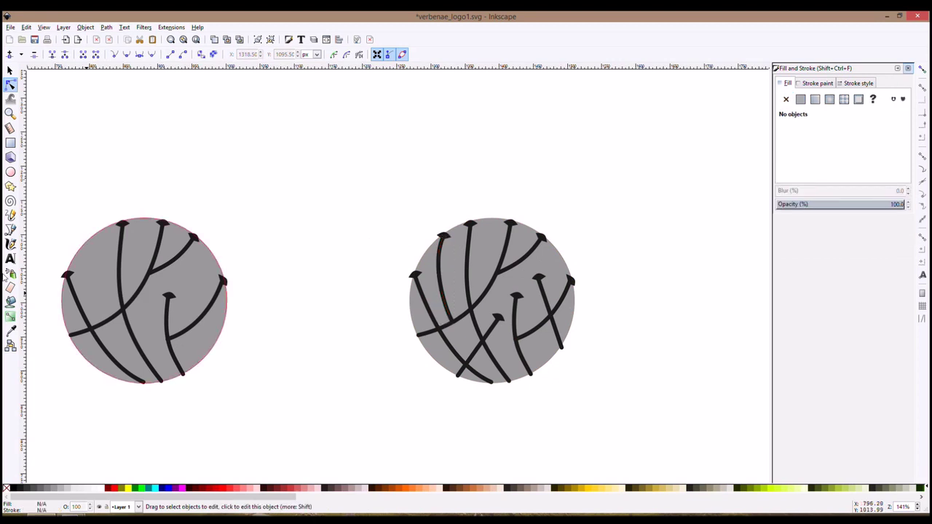
Step: Bow the added straight line in the right part of the new copy gently leftward
left_click(10, 229)
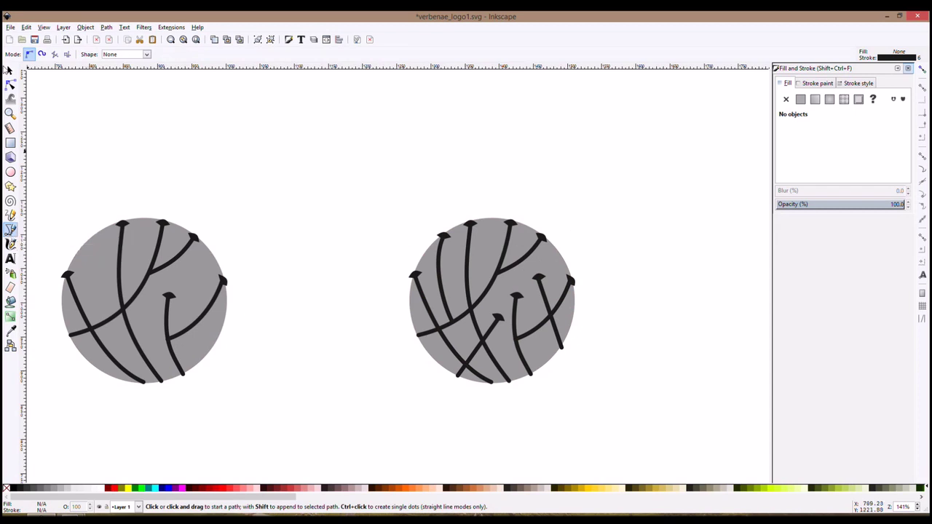
left_click(10, 84)
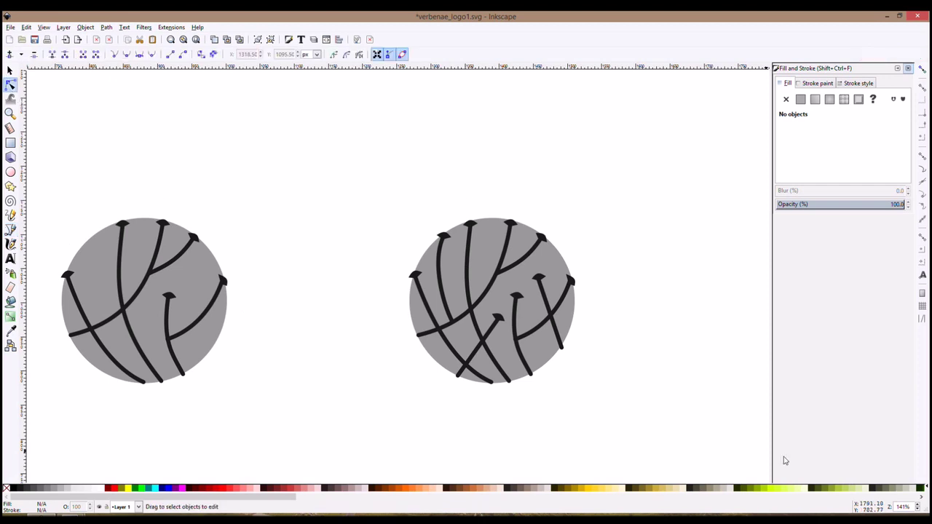
left_click(547, 319)
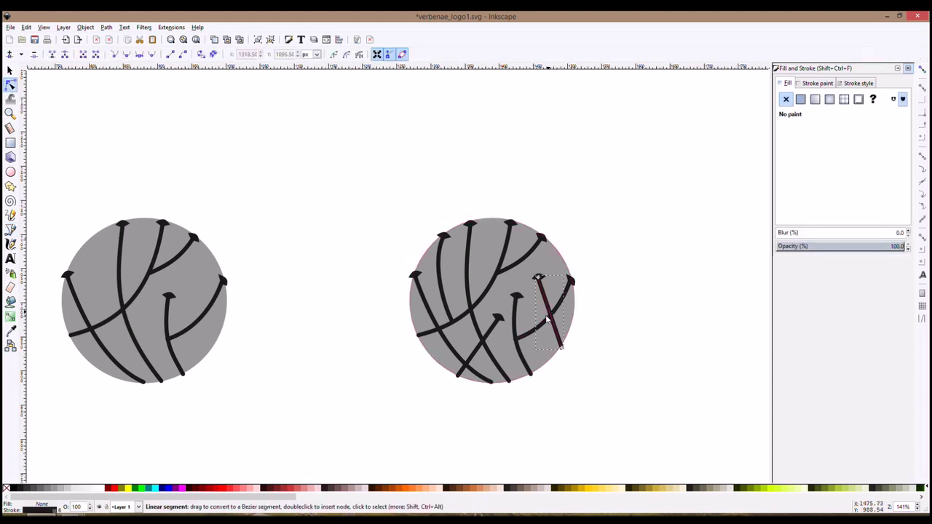
left_click(611, 357)
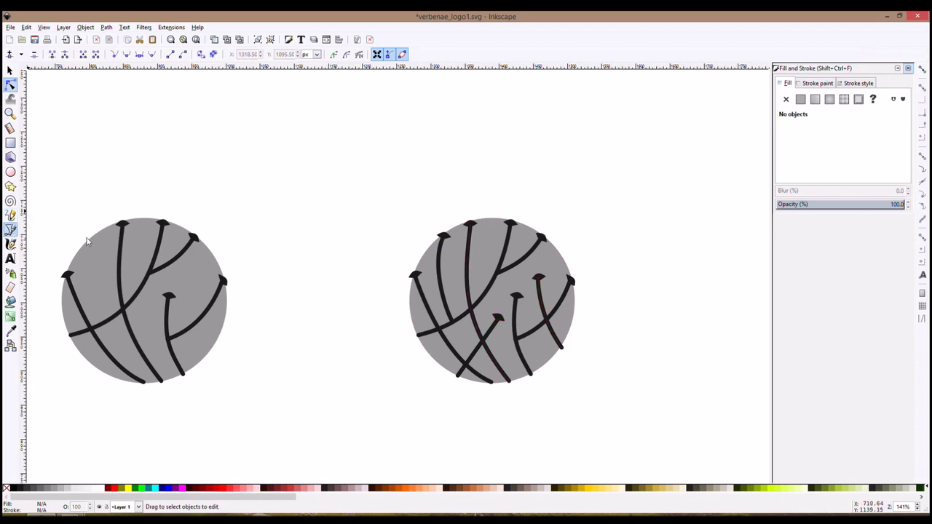
Step: Draw a near-vertical line through the middle of the new copy, from near the circle's top to its bottom edge, and bow it leftward
left_click(11, 230)
left_click(487, 228)
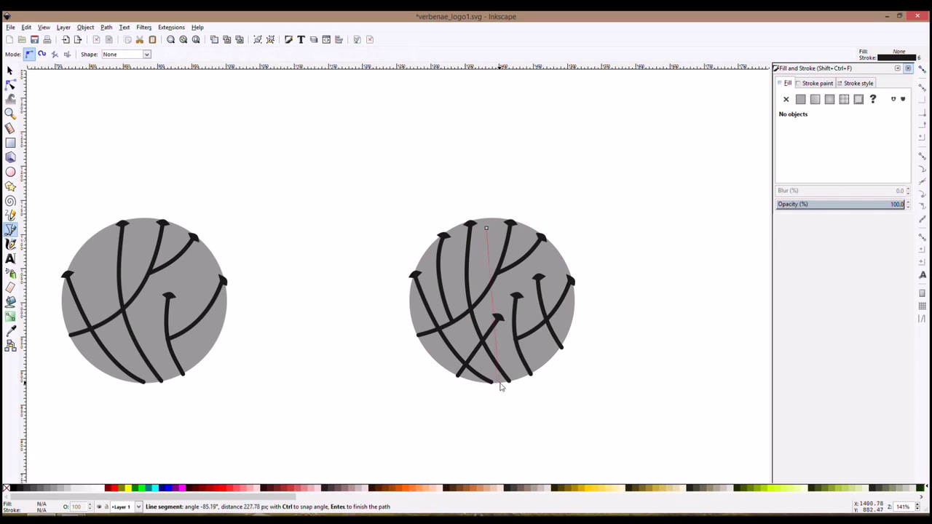
double_click(499, 383)
left_click(10, 86)
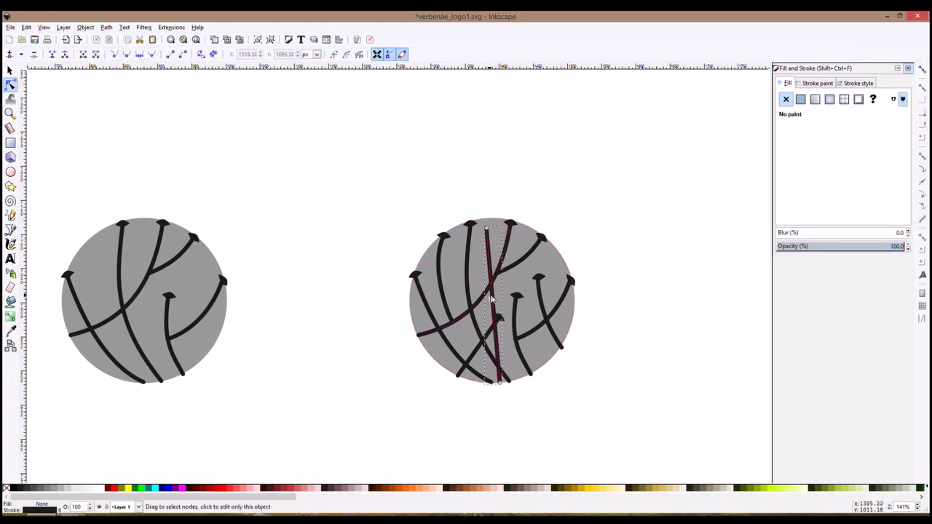
left_click_drag(492, 298, 479, 326)
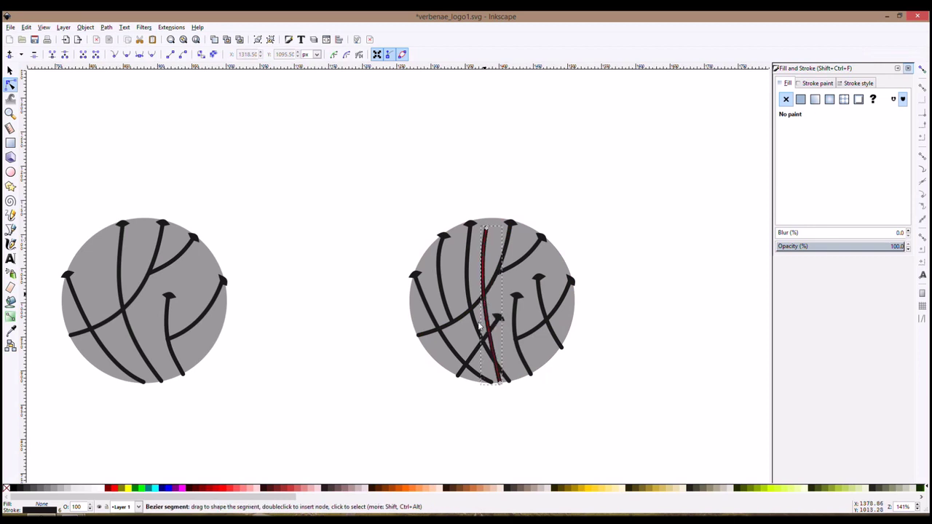
Step: Draw a longer diagonal line from the circle's lower-left edge to right of centre, curve it slightly, and bow the near-vertical line further leftward
left_click(11, 229)
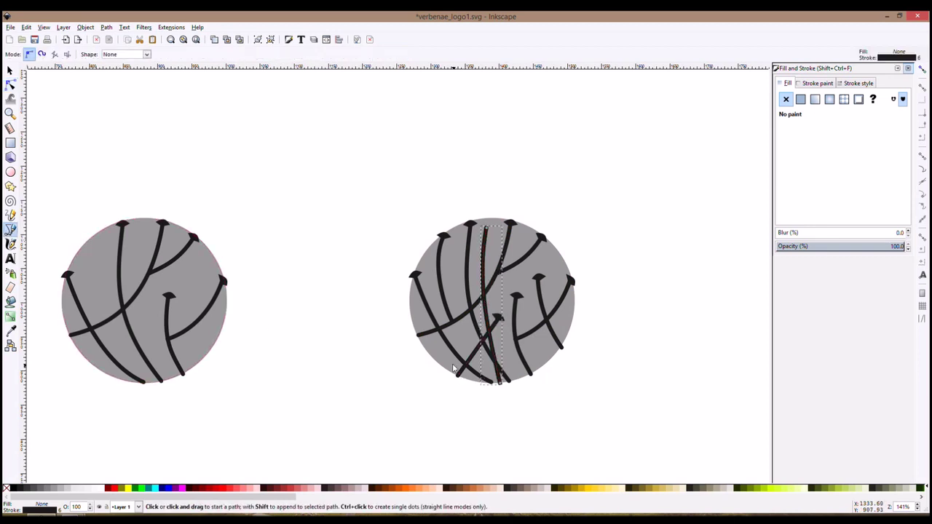
left_click(437, 363)
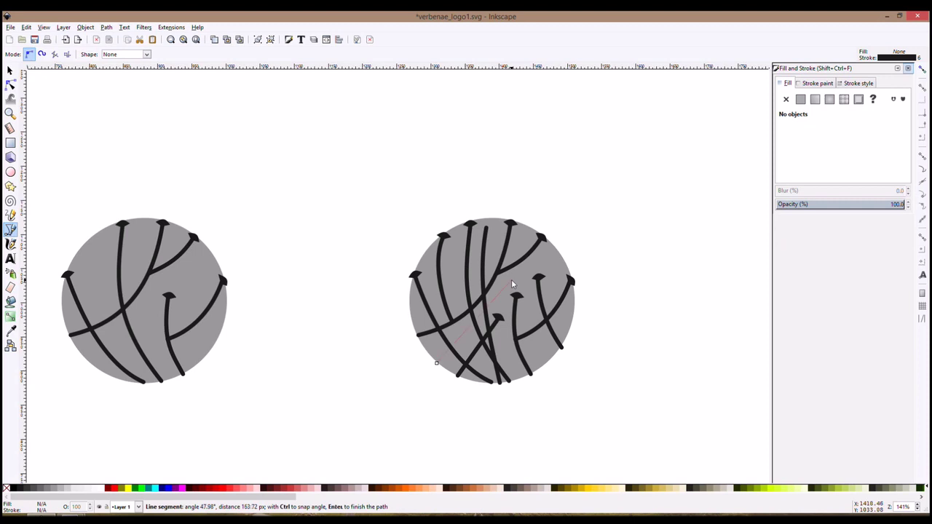
double_click(512, 279)
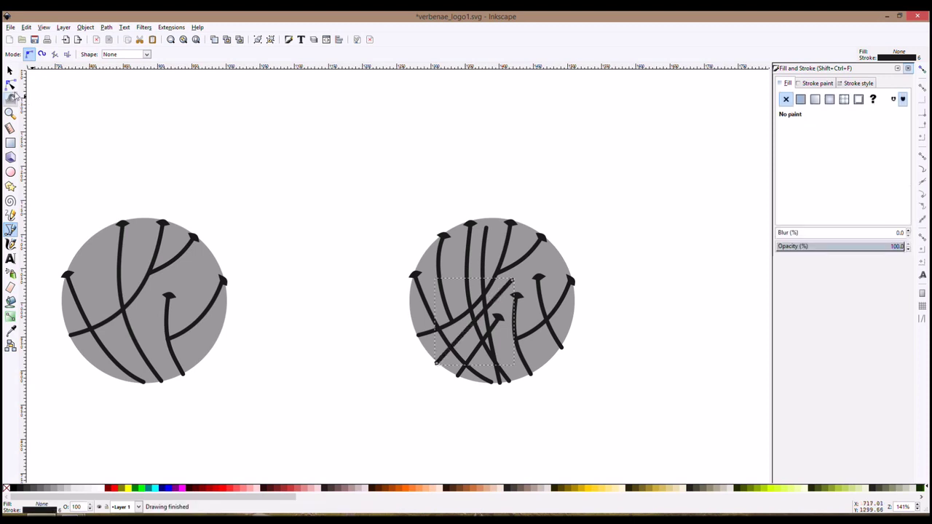
left_click(10, 83)
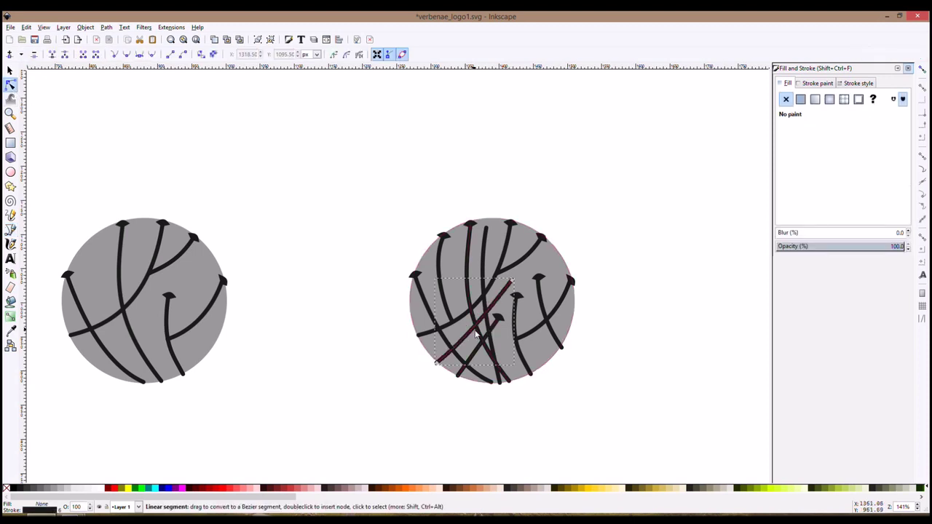
left_click(483, 275)
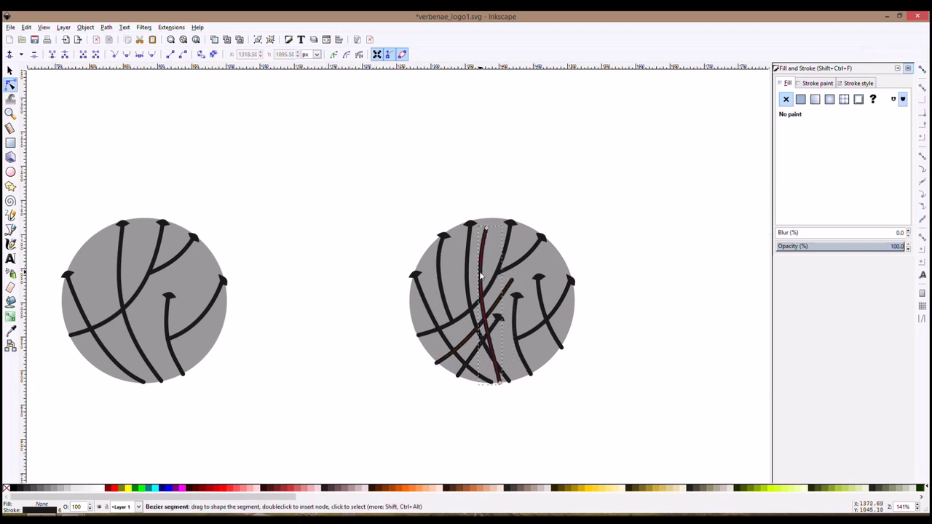
left_click(482, 351)
key("s")
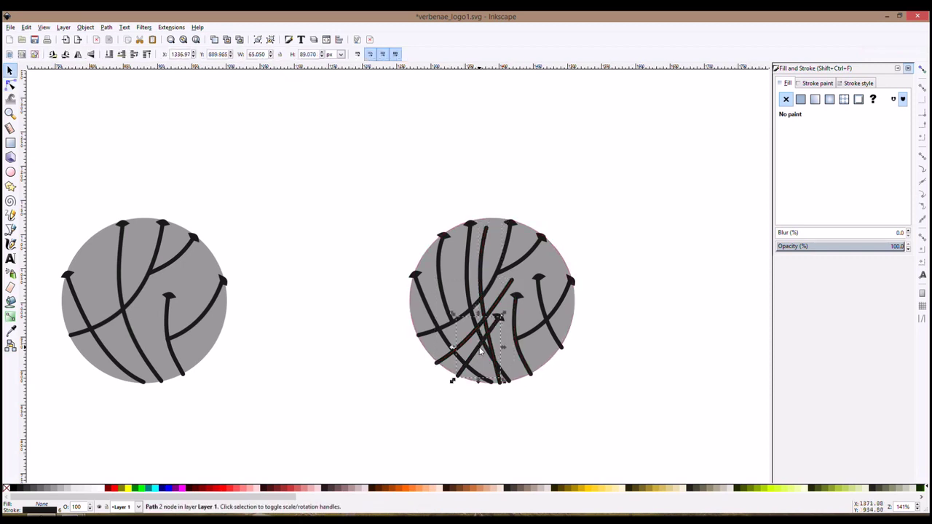
Step: Duplicate the whole small logo with its added lines and place the copy to the right of it
mouse_move(385, 191)
left_mouse_down()
mouse_move(614, 434)
mouse_move(468, 385)
left_mouse_up()
key("ctrl+d")
left_click_drag(387, 300, 656, 313)
left_click(655, 379)
left_click_drag(653, 378, 581, 370)
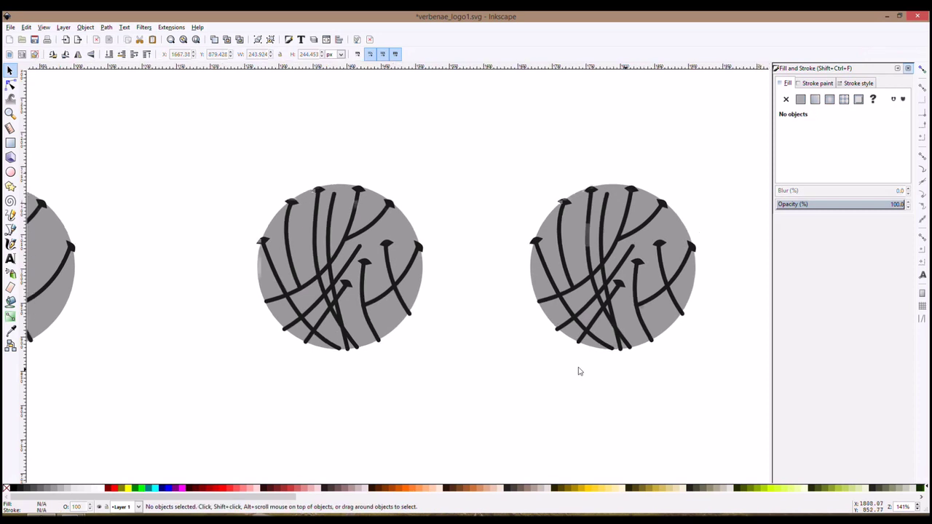
Step: In the rightmost copy, move the short diagonal line's cap onto the longer diagonal's upper end, and delete the short diagonal line
left_click(562, 277)
mouse_move(563, 278)
left_mouse_down()
mouse_move(573, 243)
mouse_move(575, 274)
left_mouse_up()
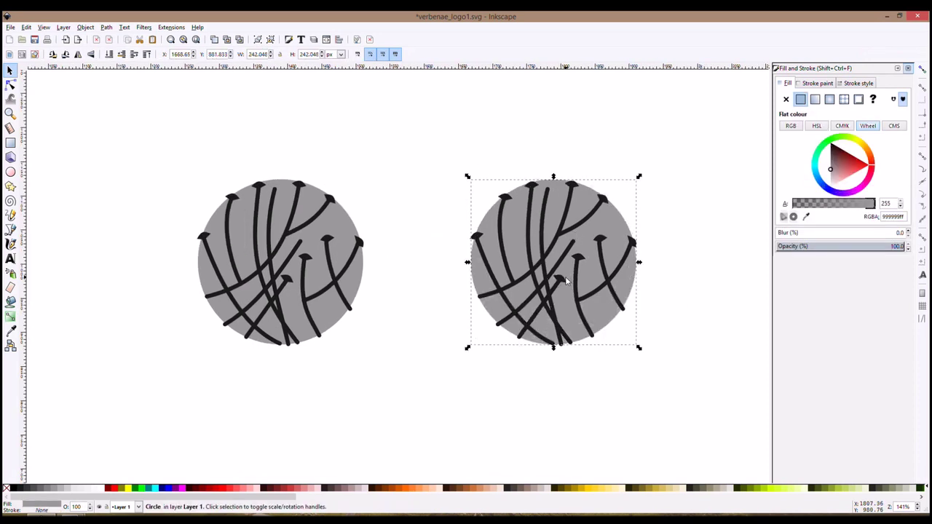
left_click(567, 280)
left_click(582, 239)
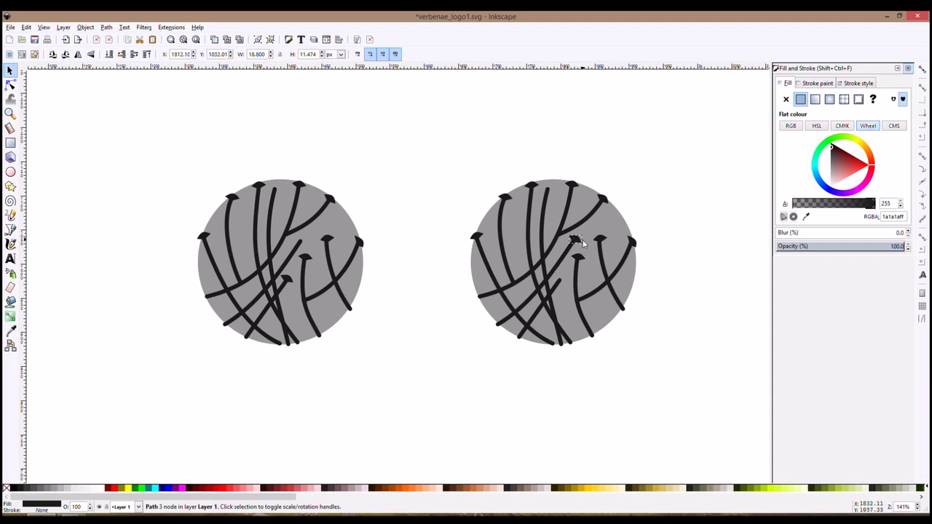
key("Delete")
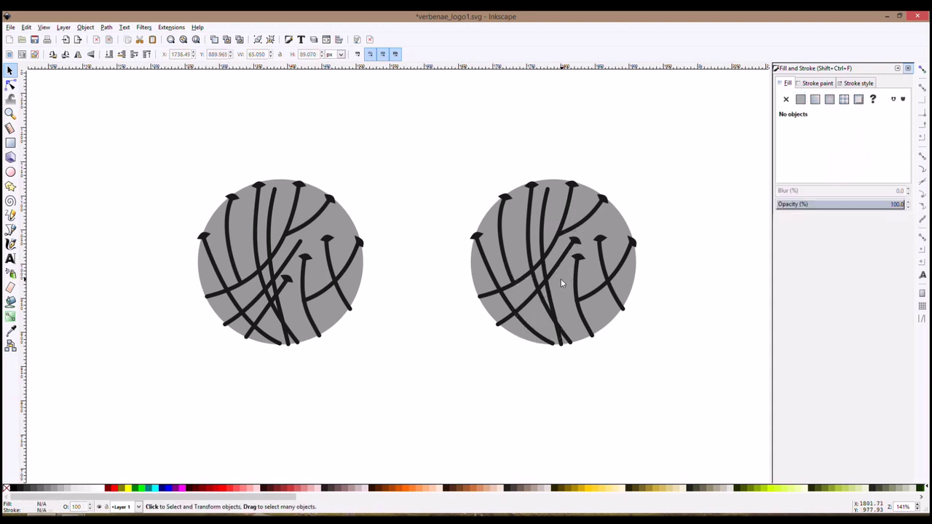
left_click(10, 84)
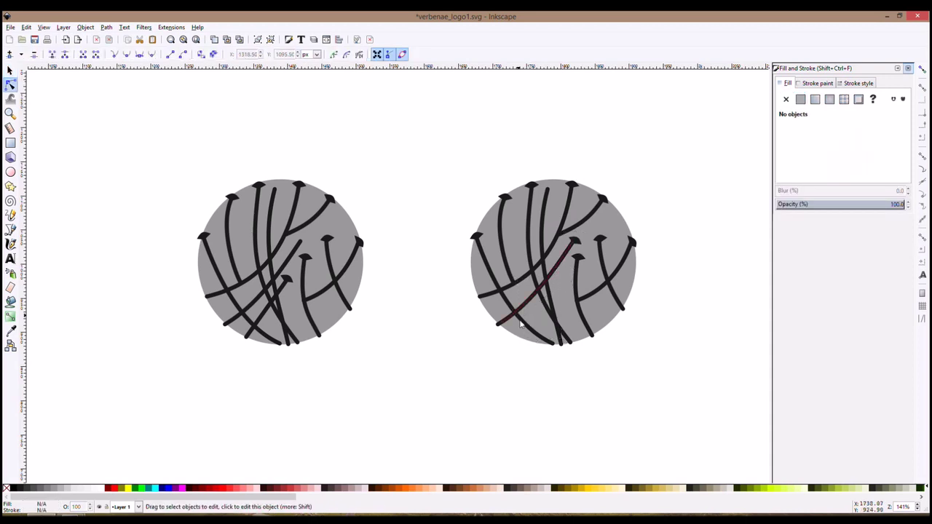
Step: In the rightmost copy, shift the diagonal line's lower-left end and the long vertical line's lower-right end slightly to the right along the circle's edge
left_click(512, 333)
left_click(500, 326)
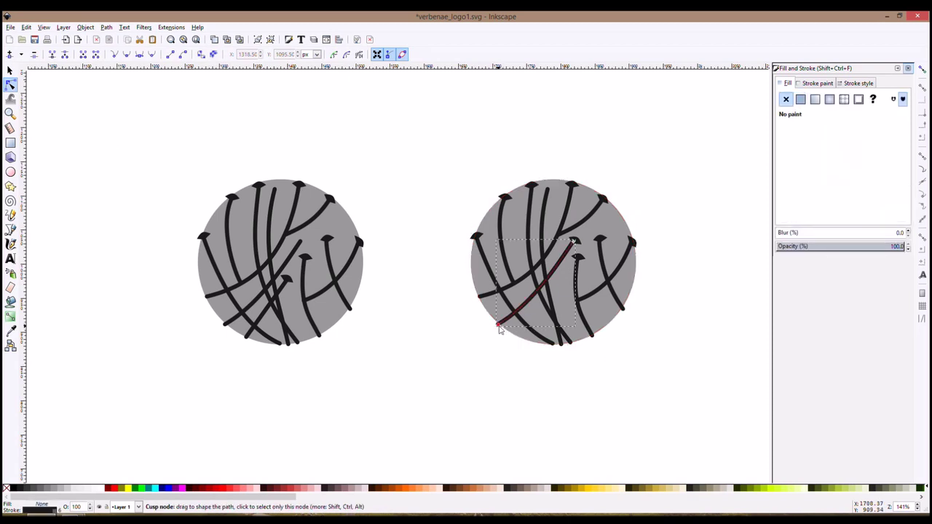
left_click_drag(498, 327, 508, 331)
left_click(572, 344)
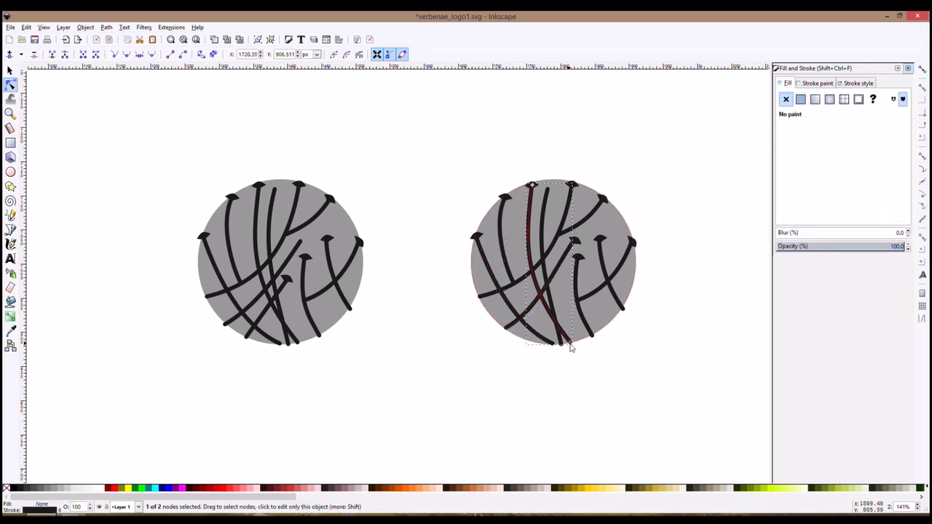
Step: Duplicate the cap of the short central line and place the copy on the near-vertical line's uncapped upper end
left_click(575, 246)
key("s")
left_click(581, 255, "ctrl")
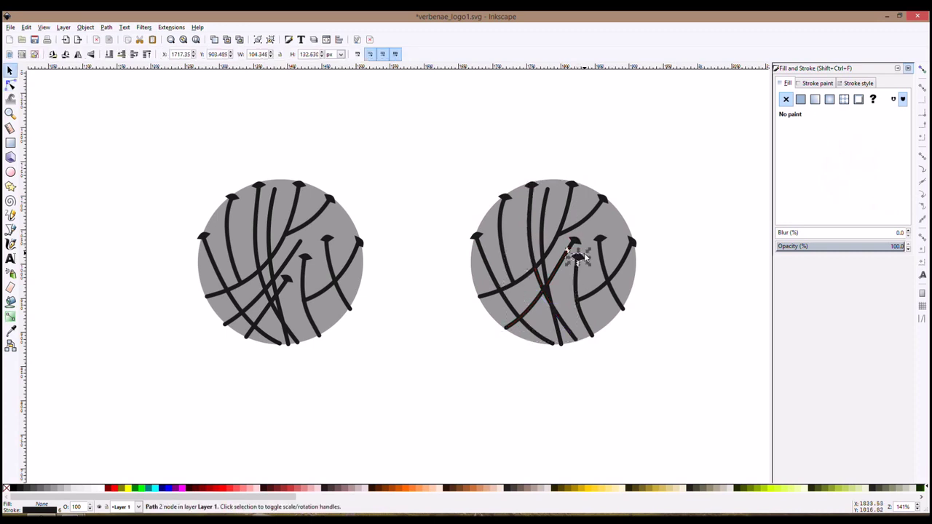
left_click_drag(584, 251, 556, 186)
left_click(547, 194)
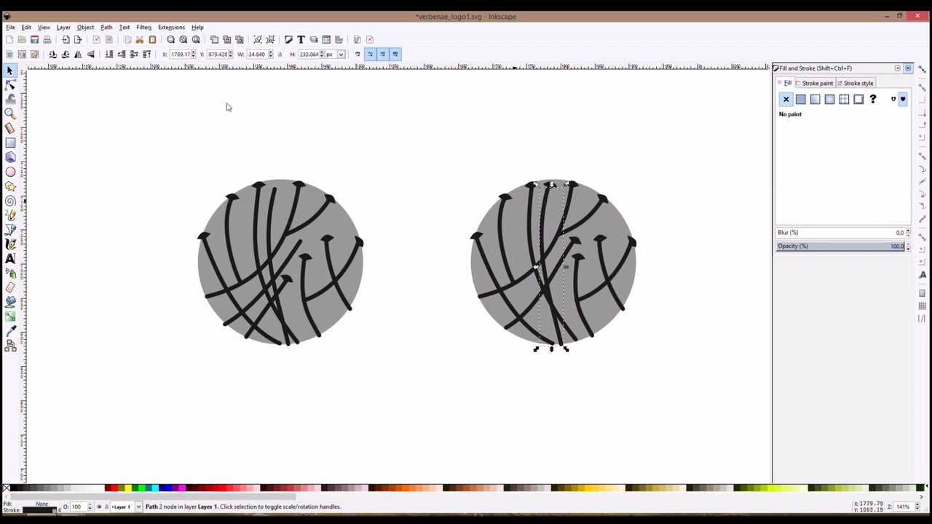
left_click(175, 112)
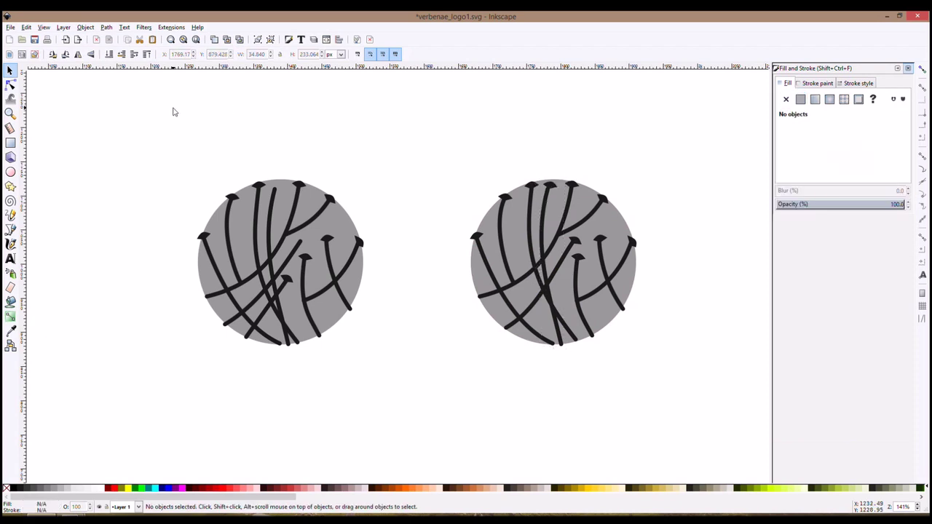
Step: Duplicate the upper-right capped branch, flip it horizontally, and place it at the circle's upper-left edge
scroll(724, 262, "up", 1)
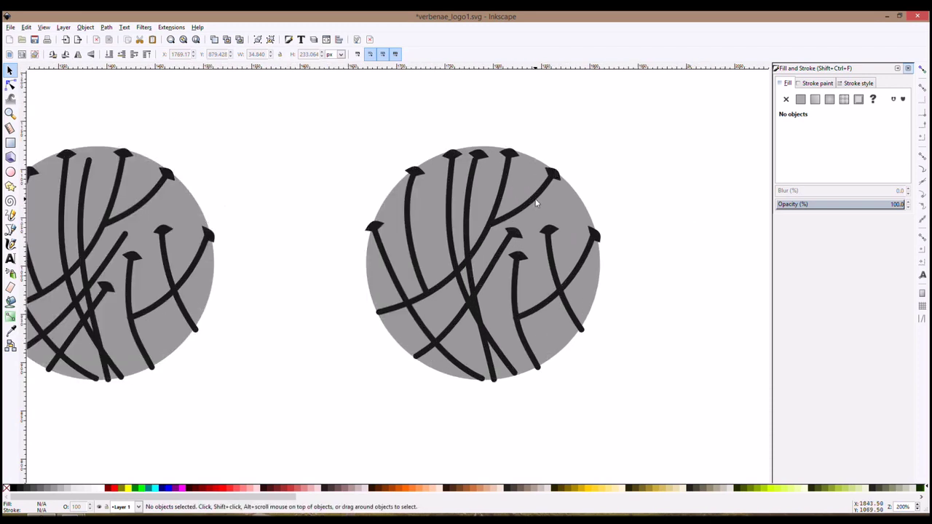
left_click(551, 173)
left_click(553, 171, "shift")
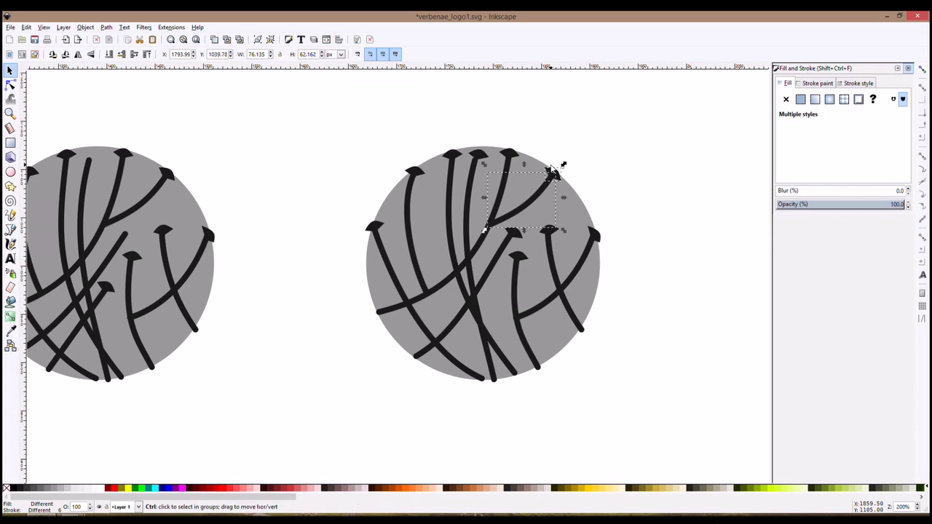
mouse_move(509, 210)
left_mouse_down()
mouse_move(430, 203)
mouse_move(409, 230)
left_mouse_up()
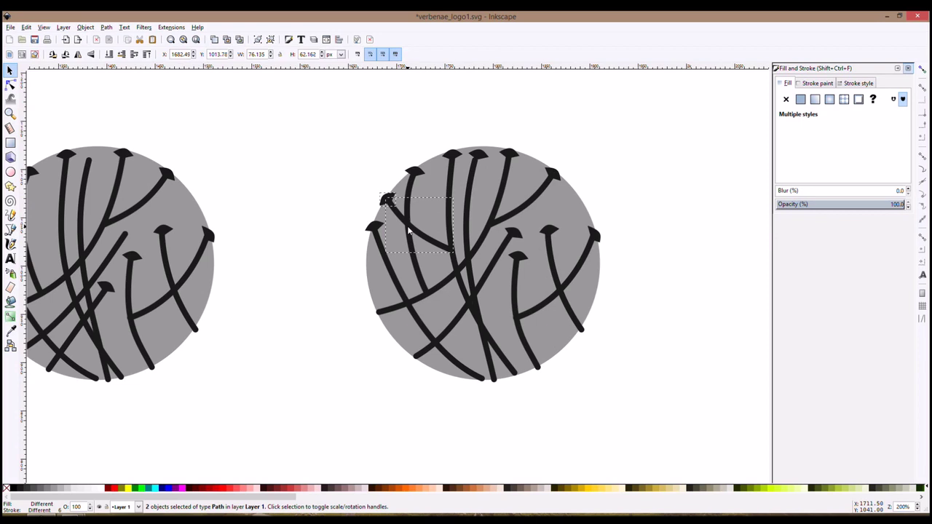
left_click(245, 223)
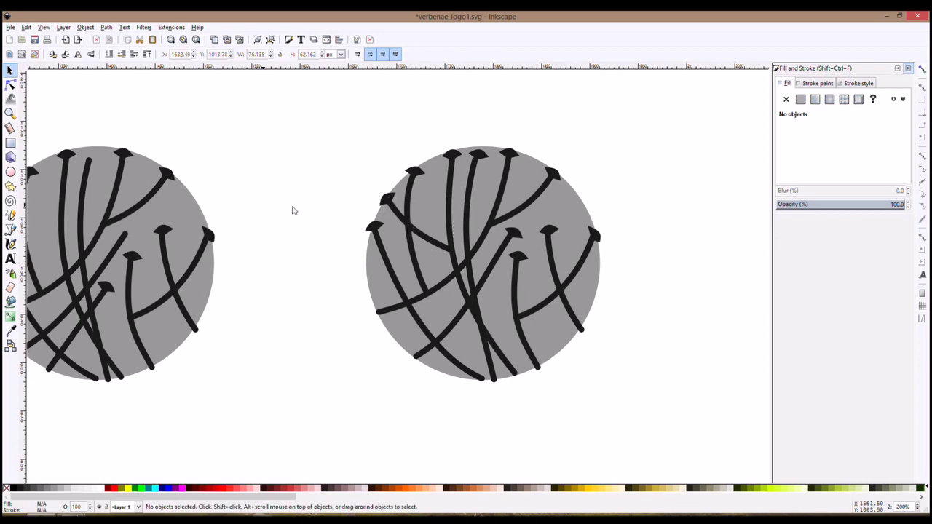
Step: Move the middle near-vertical line's lower end right along the circle's edge and bend it roughly parallel to the line on its left
left_click(494, 373)
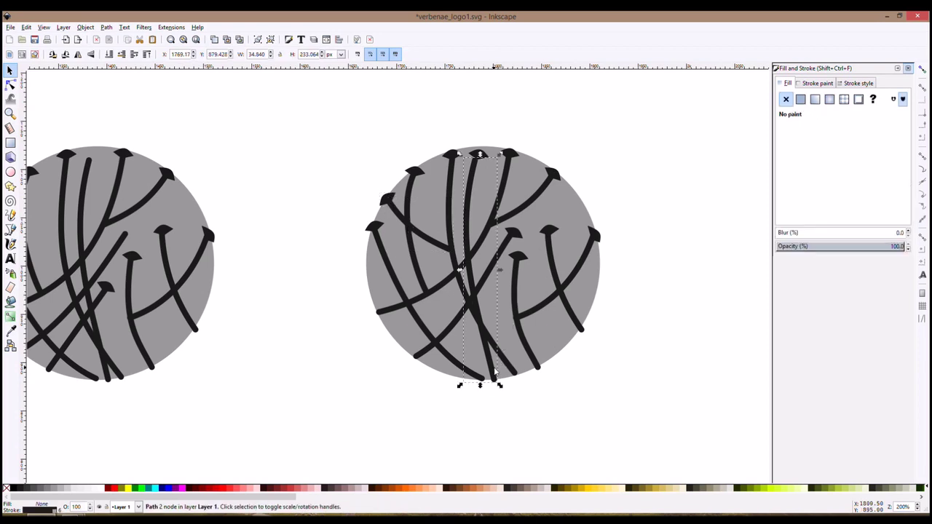
left_click(520, 404)
left_click(511, 369)
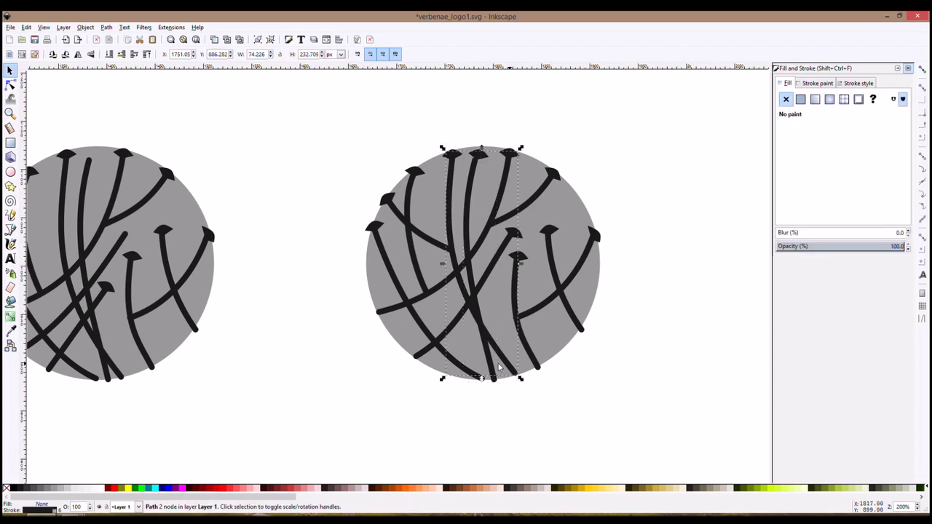
left_click(10, 84)
left_click(471, 266)
left_click_drag(498, 381, 519, 376)
left_click_drag(498, 309, 522, 372)
left_click_drag(486, 313, 484, 318)
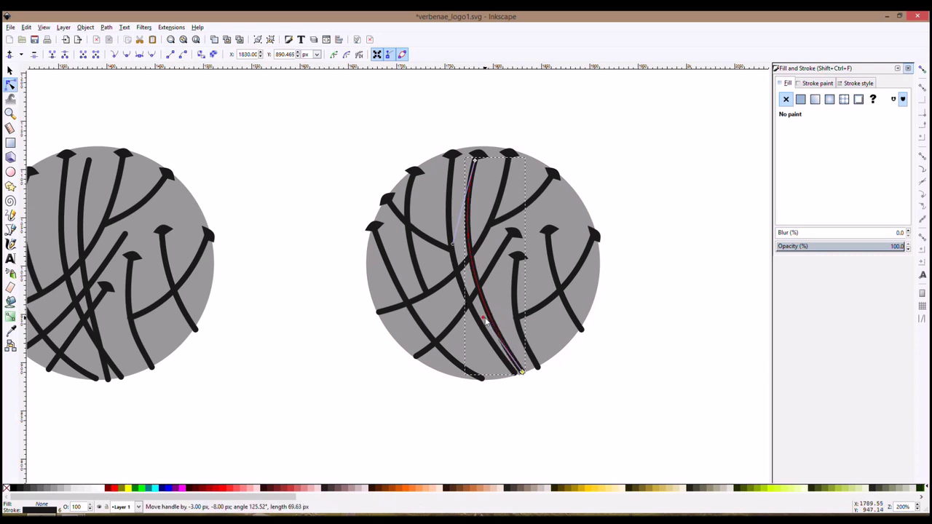
Step: Move the neighbouring long line's lower end slightly left, and bring the upper-left branch's inner end back onto that line
left_click(502, 359)
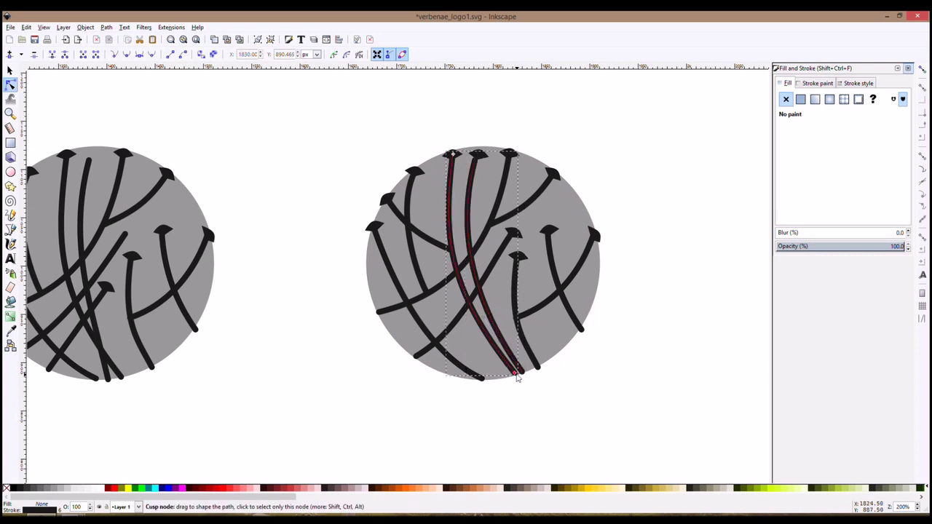
left_click_drag(511, 378, 508, 378)
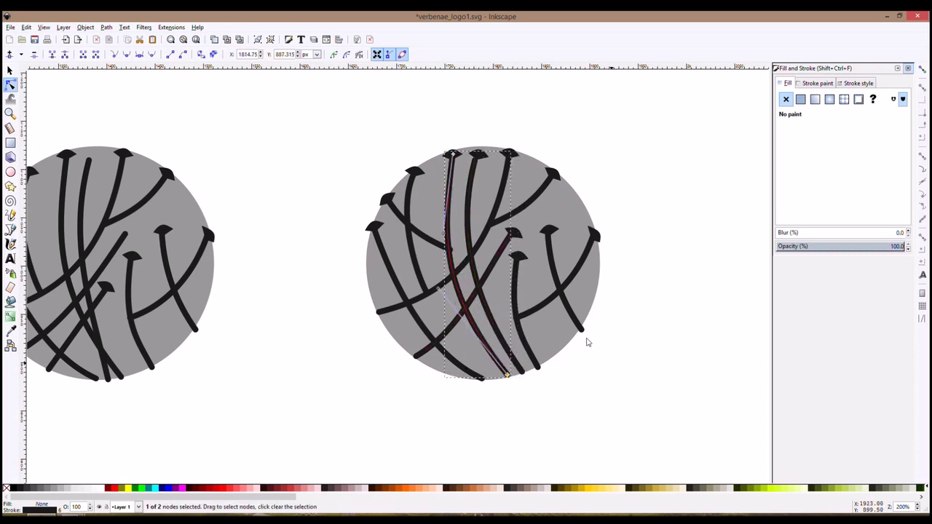
left_click(446, 245)
left_click_drag(449, 249, 447, 256)
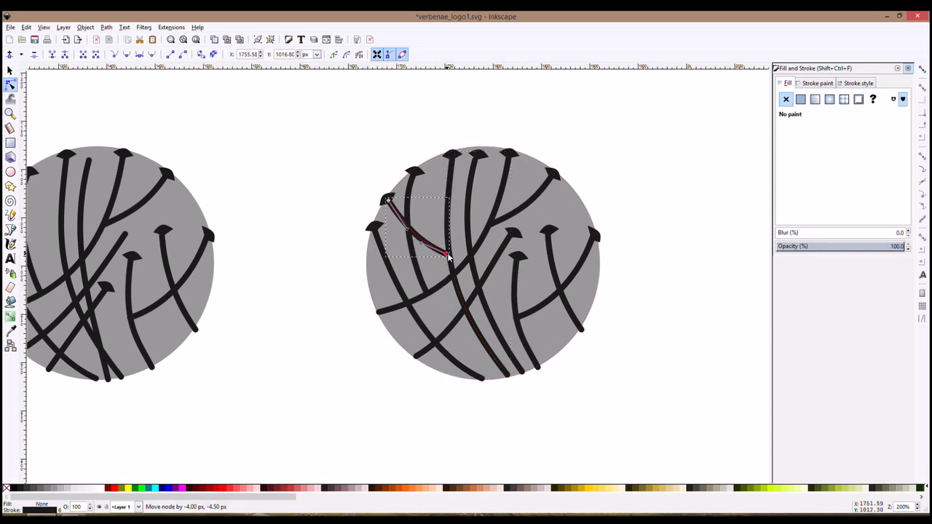
left_click(632, 299)
Step: Duplicate the capped line near the circle's right side, rotate it to nearly horizontal, and place it across the upper-right edge with its cap inside
scroll(628, 312, "down", 3)
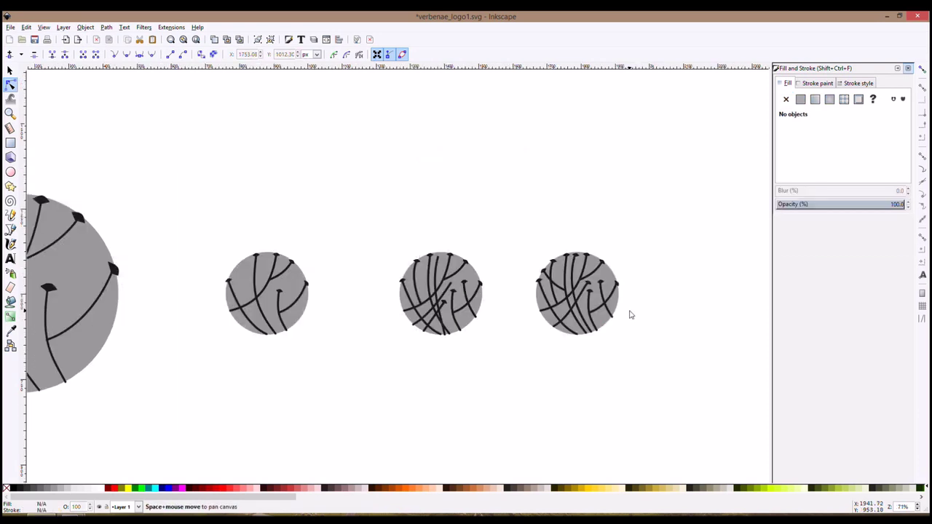
key("s")
left_click(607, 275)
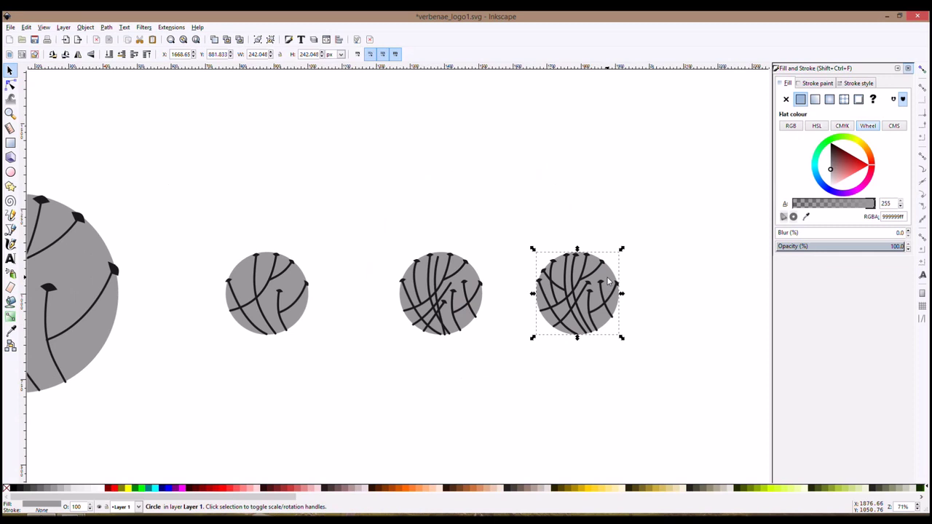
left_click(650, 274)
scroll(648, 273, "up", 3)
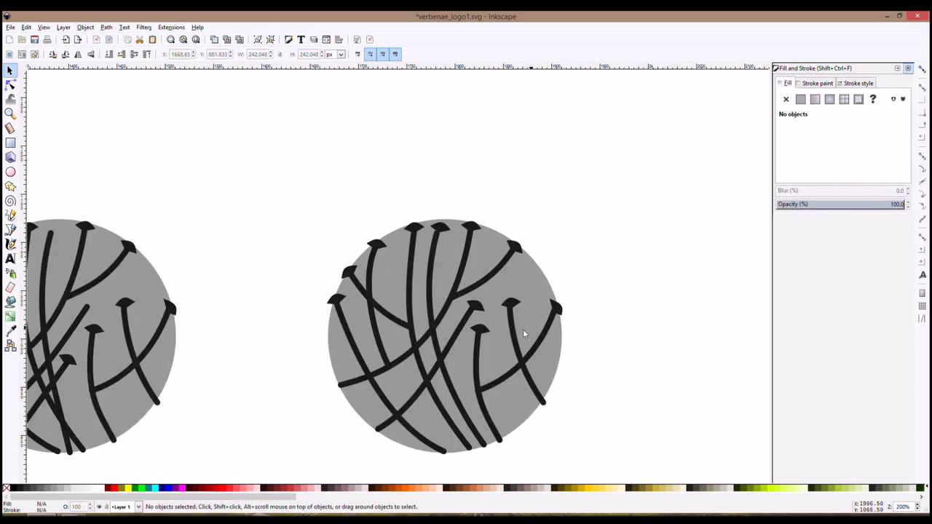
left_click_drag(548, 408, 514, 305)
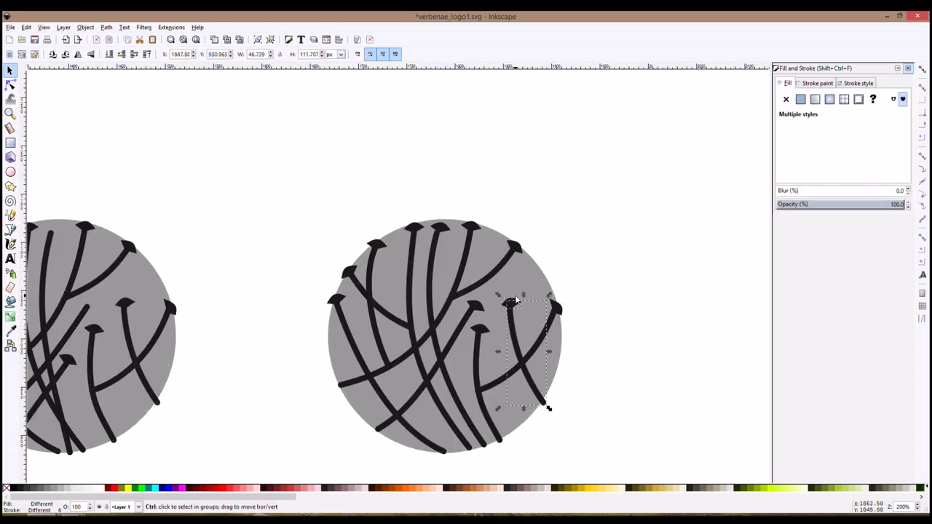
left_click_drag(510, 340, 541, 247)
left_click(541, 247)
mouse_move(571, 194)
left_mouse_down()
mouse_move(607, 259)
mouse_move(598, 282)
left_mouse_up()
left_click(597, 249)
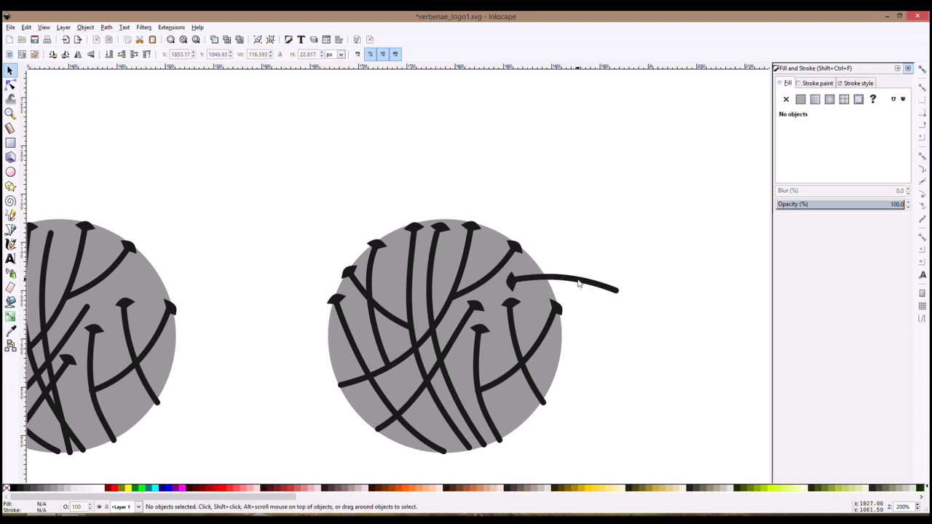
Step: Shorten the nearly horizontal line by adding a node near the circle's edge and removing the part outside the circle
left_click(579, 284)
double_click(560, 283)
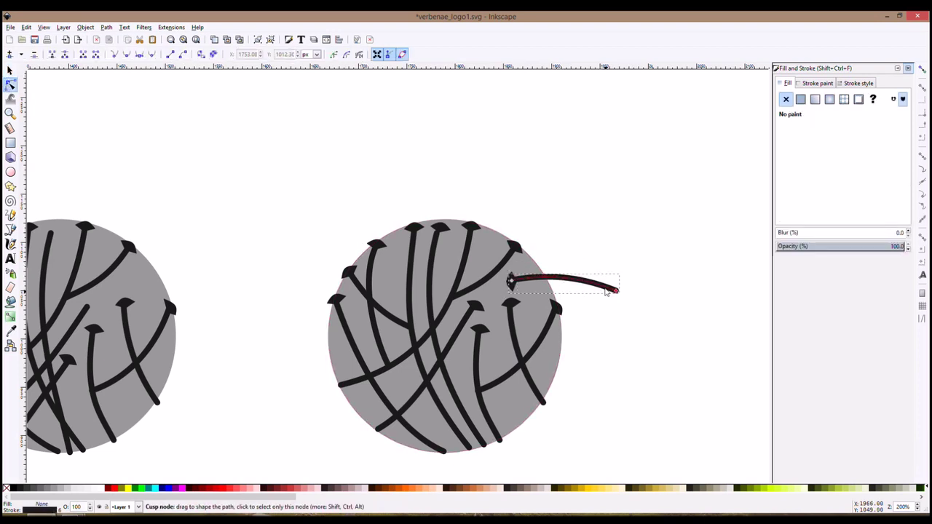
double_click(545, 278)
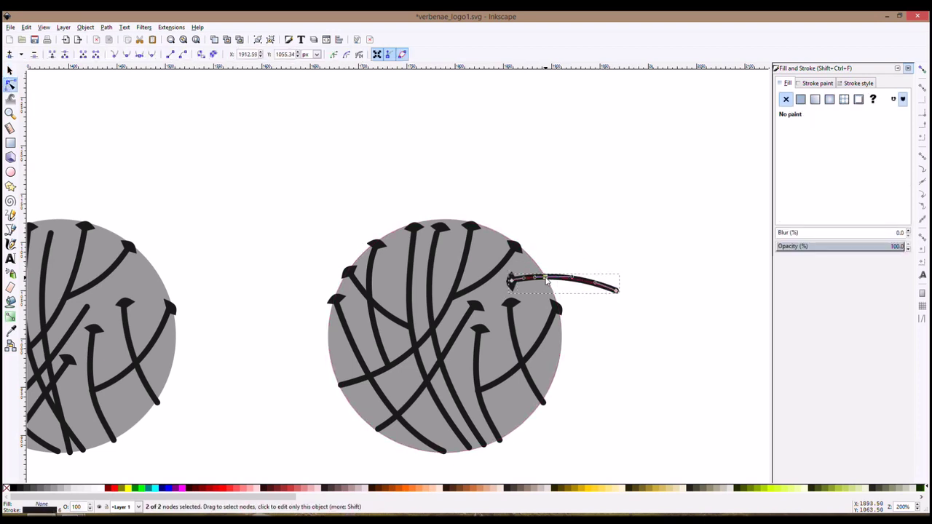
left_click(641, 325)
Step: Select the whole rightmost small logo with its circle, lines and caps, and group it
scroll(641, 324, "up", 1)
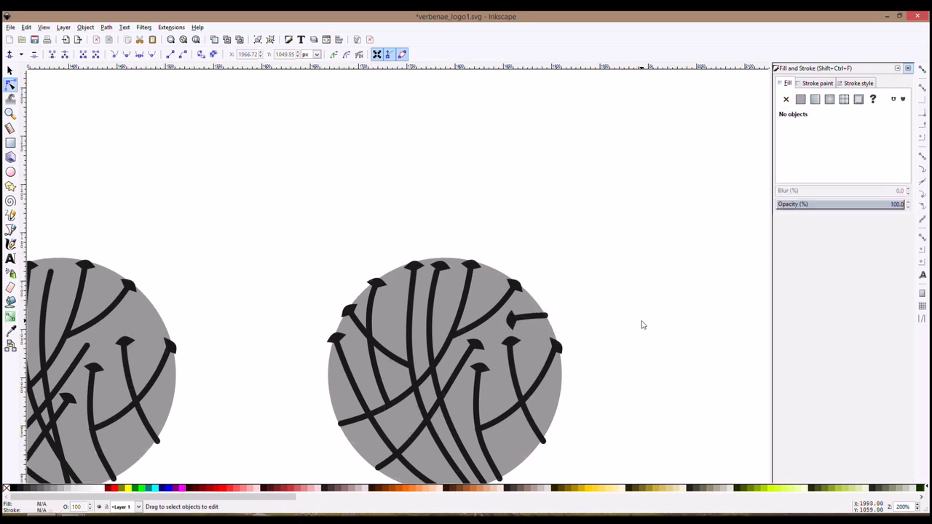
scroll(642, 324, "down", 3)
key("s")
left_click_drag(658, 291, 495, 420)
scroll(502, 350, "right", 3)
scroll(503, 351, "down", 1)
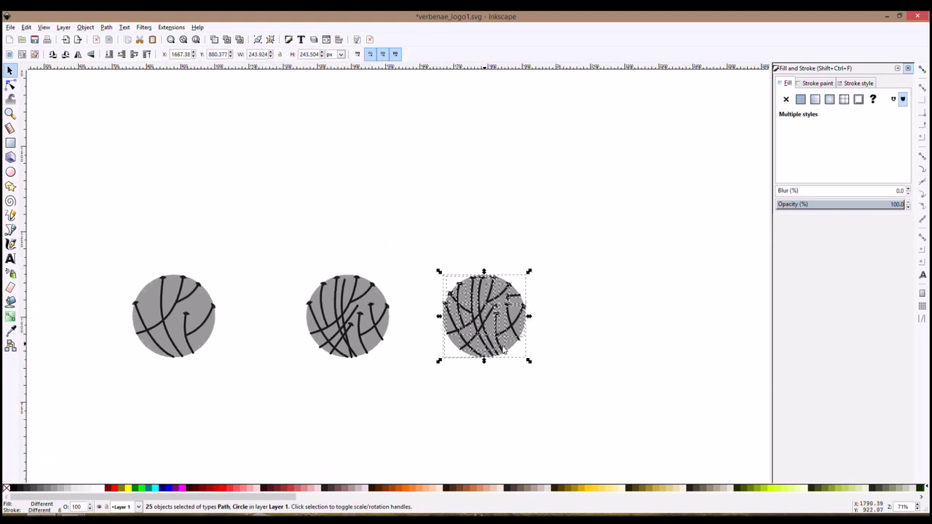
key("ctrl+g")
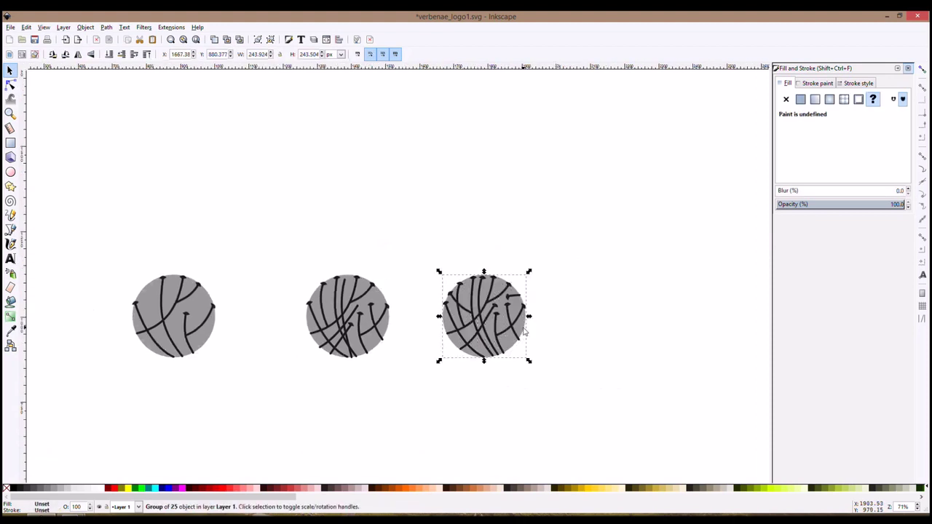
Step: Duplicate the grouped logo and place the copy to the right of it in the same row
double_click(524, 332)
left_click(502, 337)
key("ctrl+d")
left_click_drag(503, 337, 552, 316)
left_click(673, 318)
Step: Try the rightmost copy without its grey circle, compare it with the other versions at small size, and undo the circle's removal
left_click(524, 311, "ctrl")
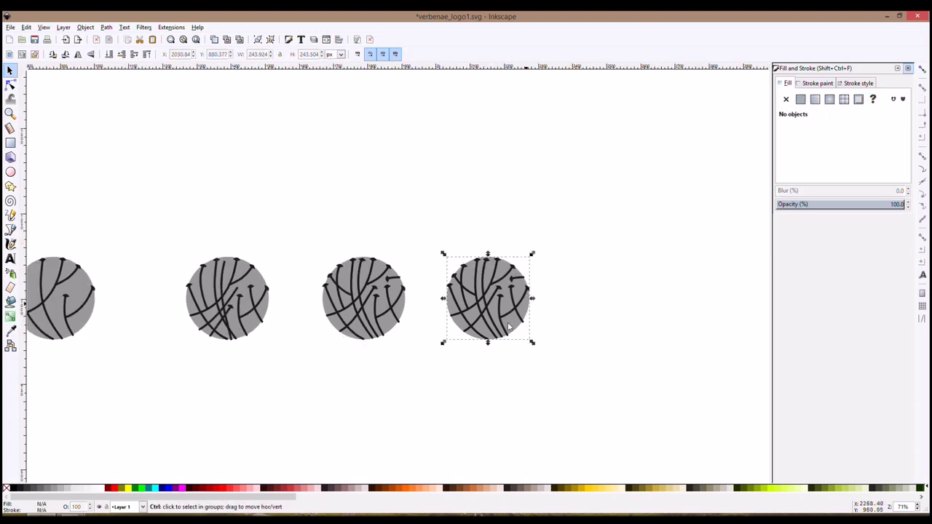
left_click(104, 492)
left_click(318, 437)
scroll(610, 376, "down", 3)
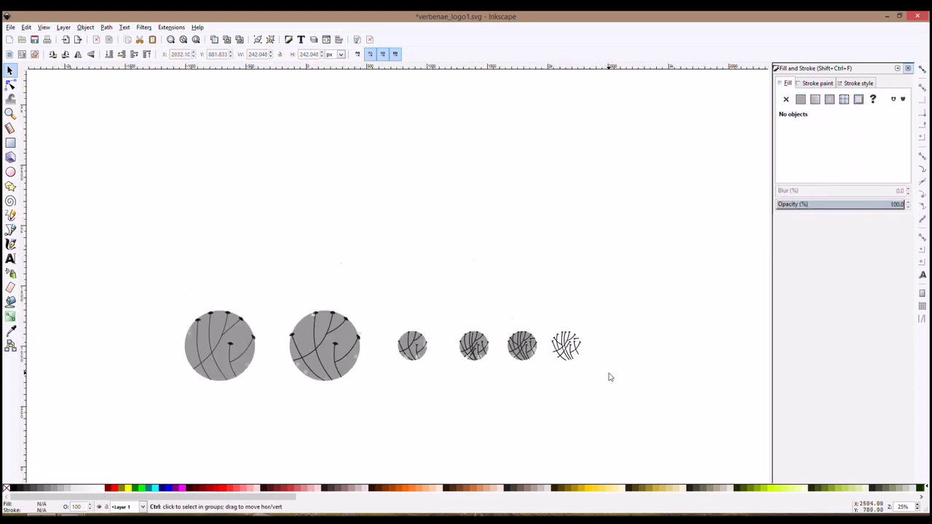
scroll(610, 377, "down", 2)
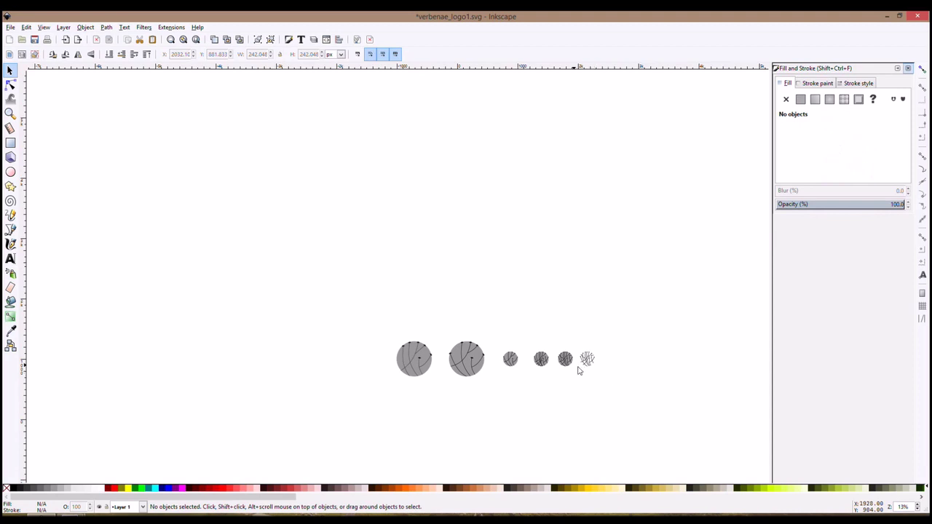
scroll(591, 370, "up", 5)
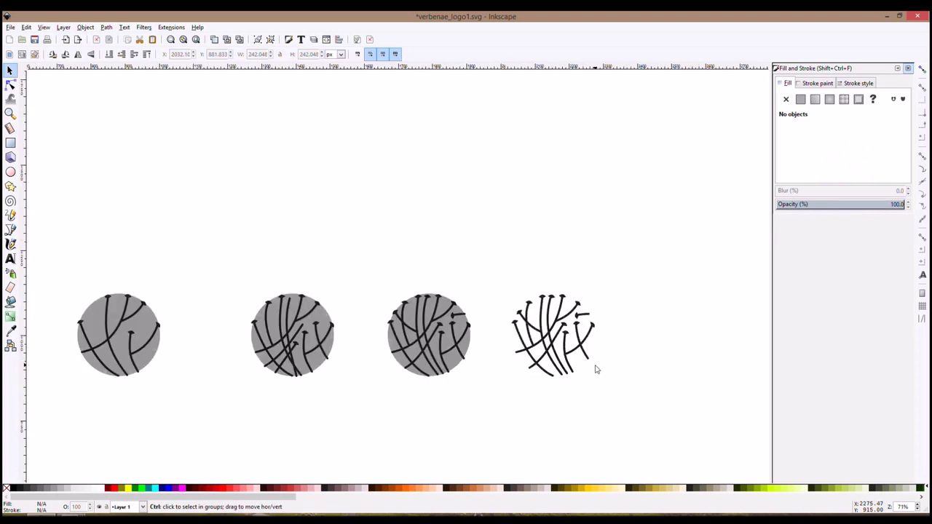
scroll(595, 369, "up", 1)
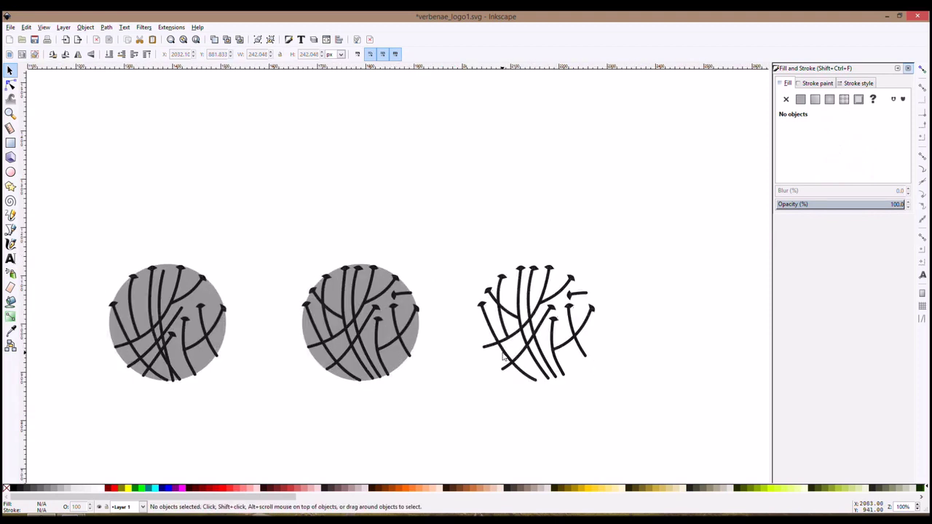
key("ctrl+z")
Step: Ungroup the rightmost logo copy and deselect its parts
left_click(497, 368)
key("ctrl+shift+g")
key("Escape")
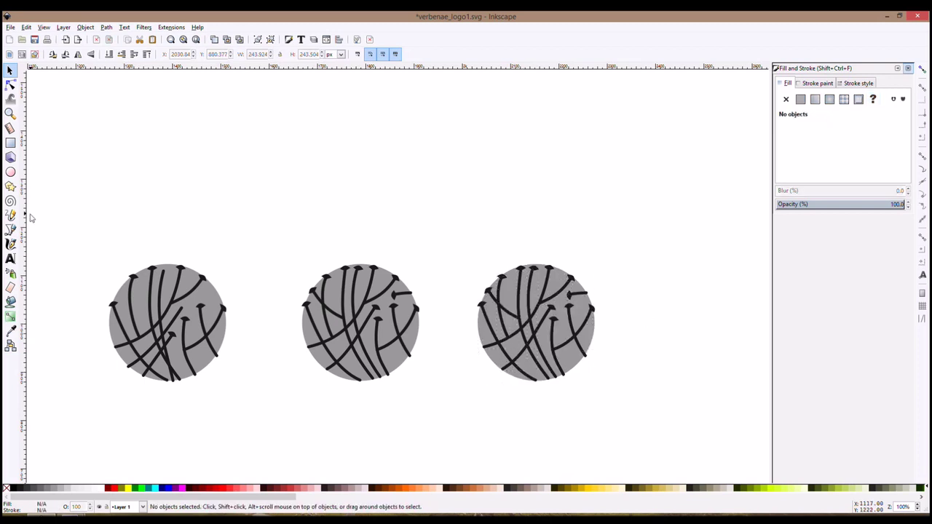
Step: Draw two short, nearly vertical straight lines in the rightmost logo, at the circle's lower-left edge and just left of its bottom centre
left_click(10, 230)
scroll(548, 375, "up", 2)
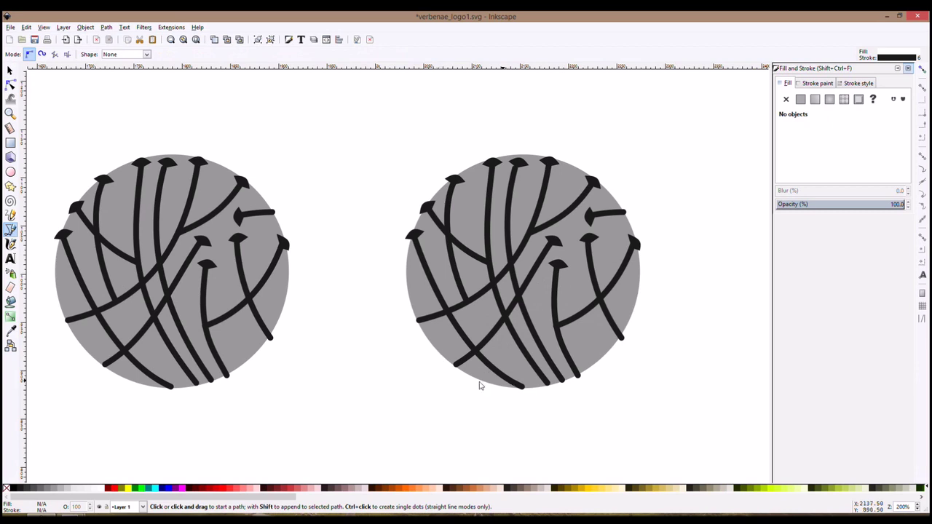
left_click(439, 352)
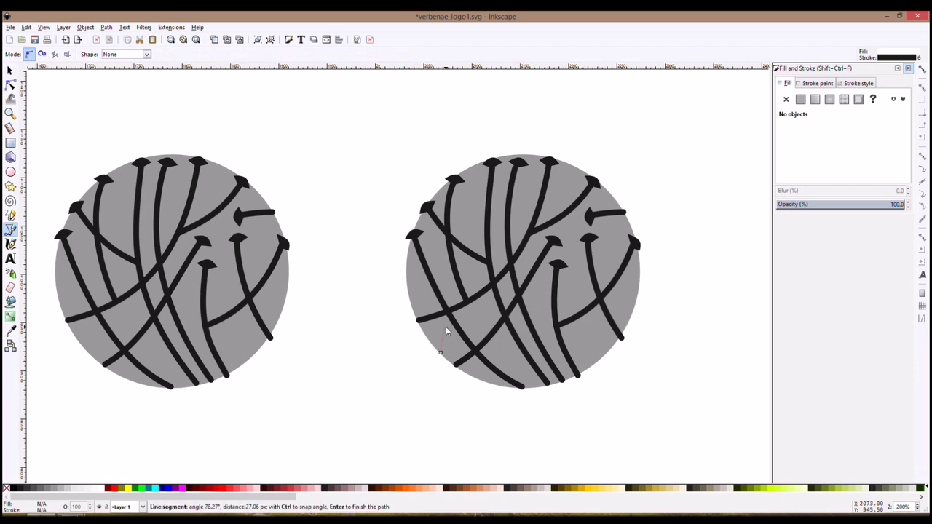
double_click(444, 331)
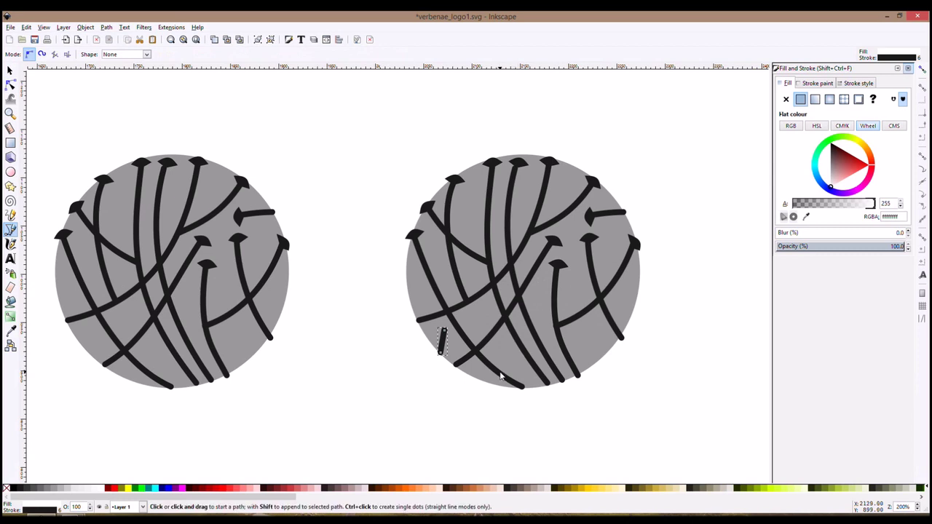
left_click(500, 373)
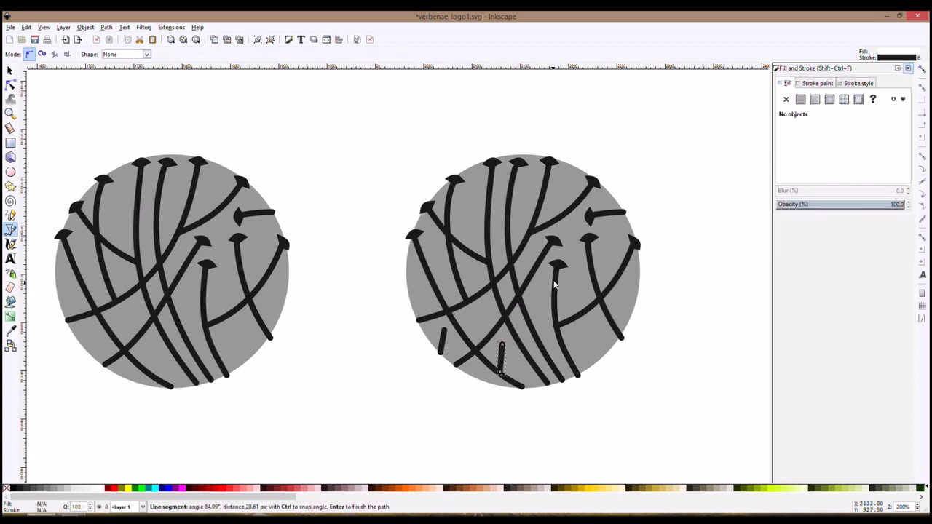
Step: Duplicate the cap of the centre diagonal line onto the upper end of the lower-left short line, rotated to fit
key("space")
left_click(558, 243)
key("ctrl")
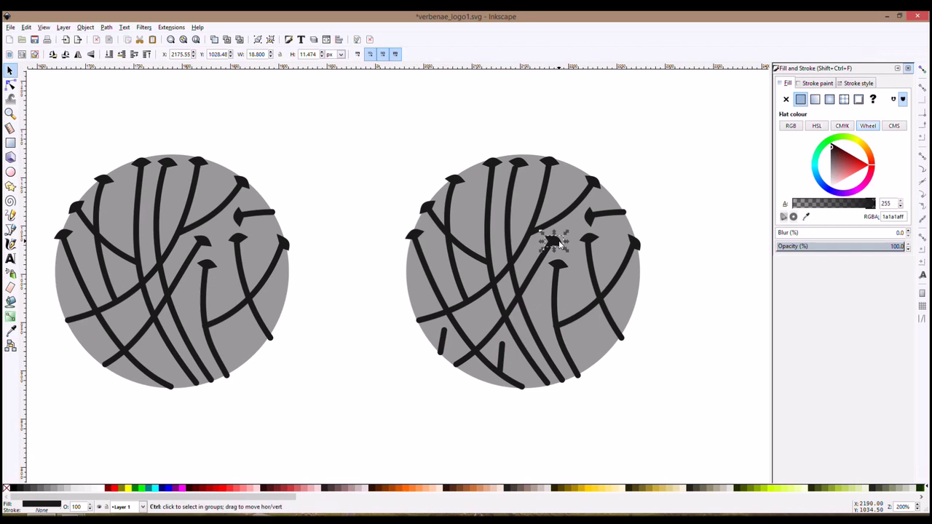
left_click_drag(557, 244, 455, 315)
left_click(449, 329)
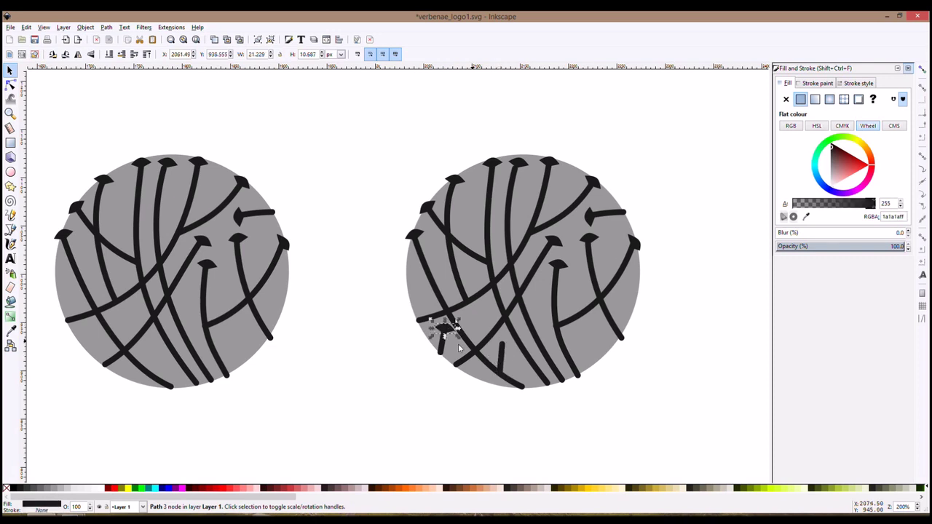
Step: Bend the short bottom-centre line so its lower end joins the neighbouring long line, and top it with a duplicate cap
key("n")
left_click(501, 360)
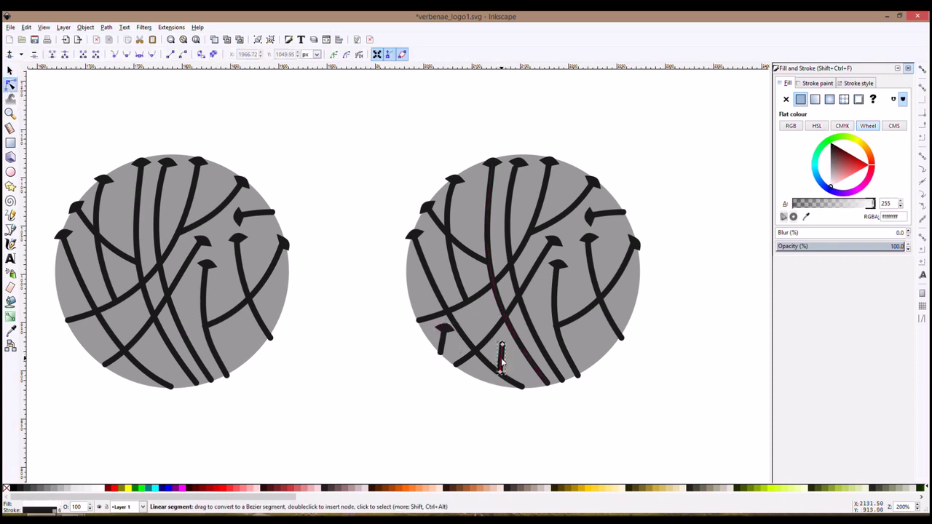
left_click_drag(500, 372, 510, 379)
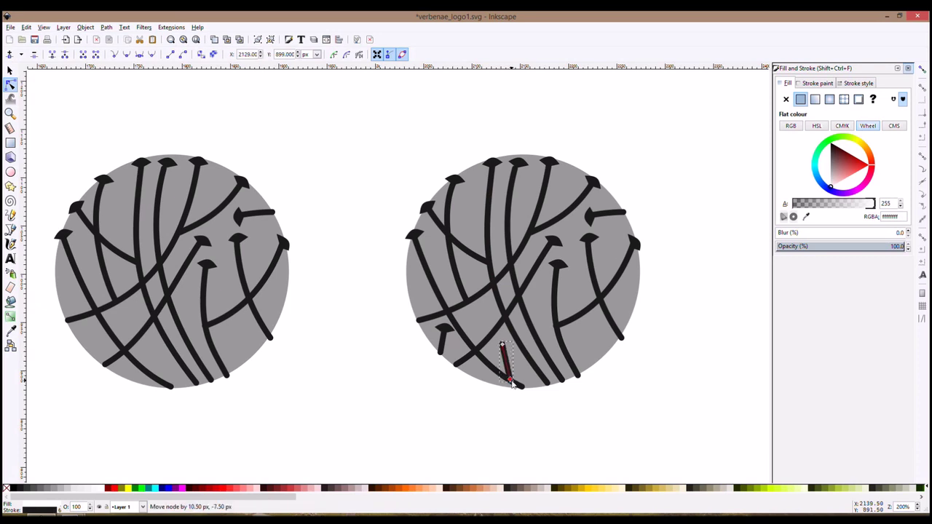
key("s")
left_click(444, 329)
left_click_drag(465, 332, 508, 342)
Step: Duplicate the capped lower-left short line to the circle's left edge and reshape the copy's lower end
left_click(440, 341)
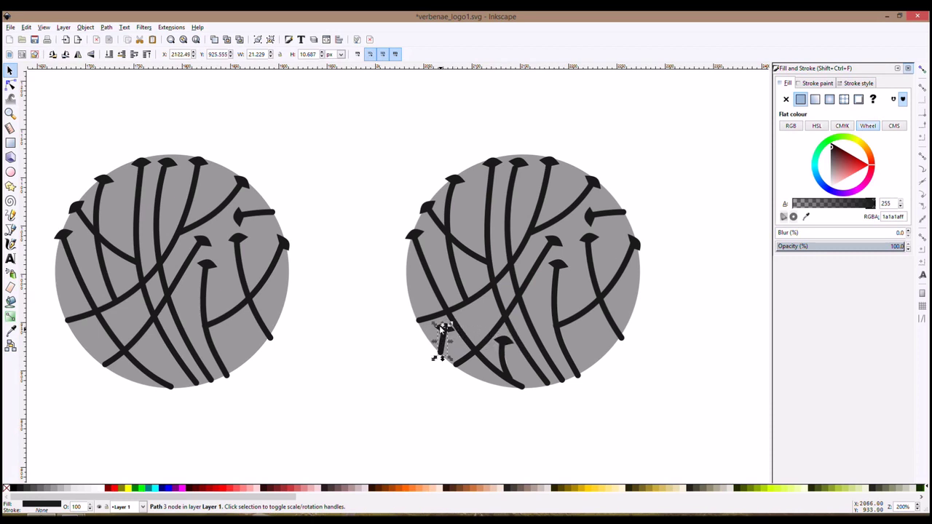
mouse_move(449, 340)
left_mouse_down()
mouse_move(416, 302)
mouse_move(416, 282)
mouse_move(431, 272)
mouse_move(425, 286)
left_mouse_up()
left_click(422, 276)
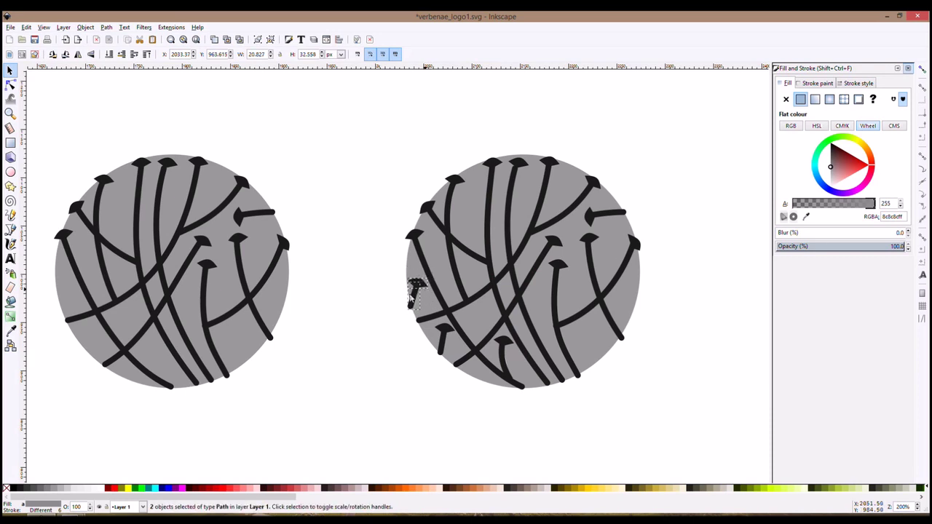
key("n")
left_click_drag(410, 306, 405, 322)
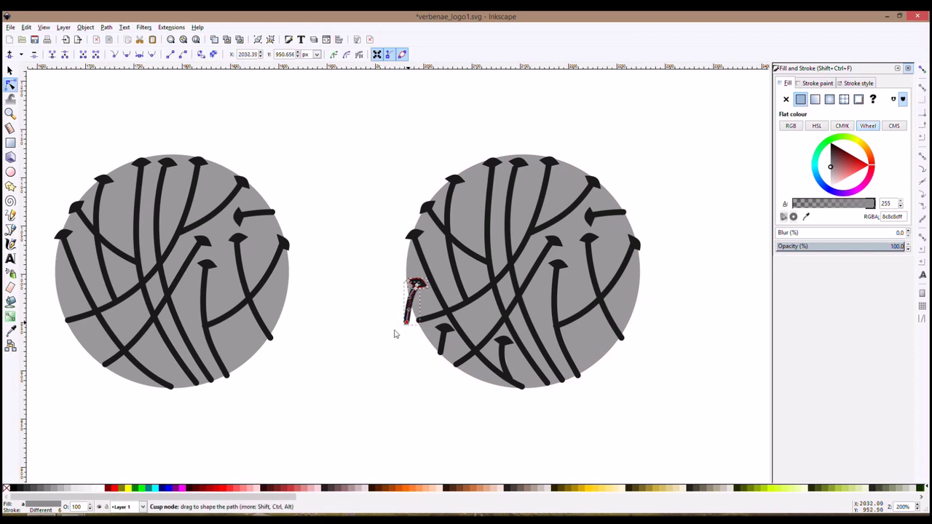
Step: Shorten the left-edge line so its lower end stops at the circle's edge
scroll(415, 300, "up", 2)
left_click_drag(375, 316, 401, 367)
key("Delete")
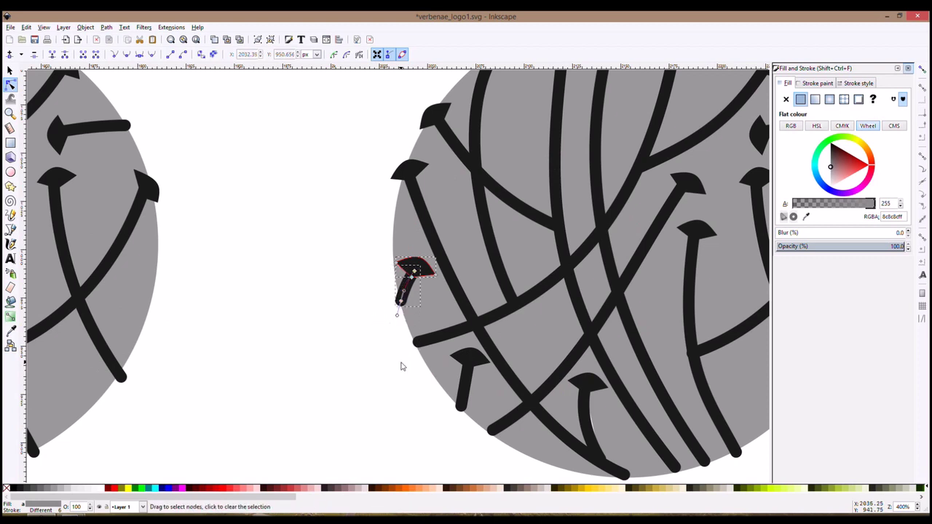
key("s")
key("Delete")
scroll(393, 353, "down", 5)
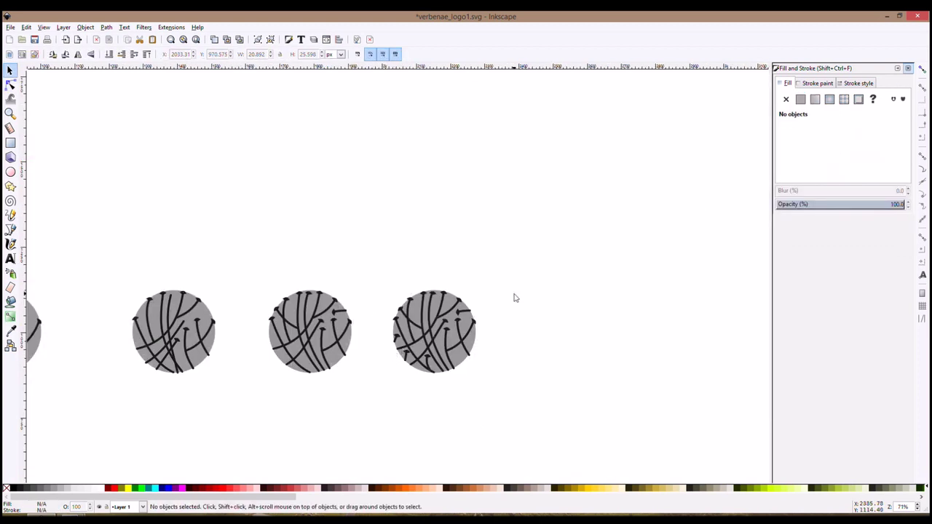
Step: Fill the rightmost logo's circle with white and compare the logo with the other versions at small size
left_click(469, 323)
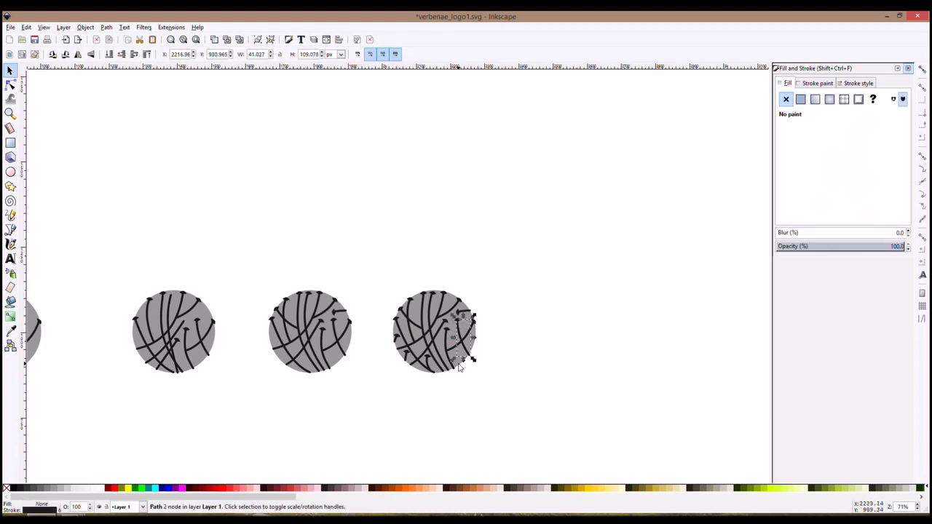
left_click(461, 361)
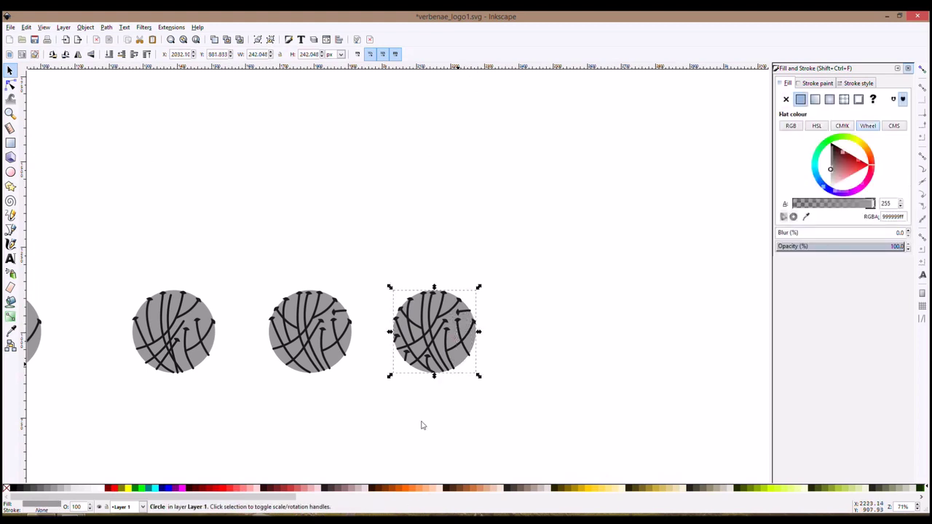
left_click(101, 488)
left_click(510, 396)
scroll(512, 396, "down", 5)
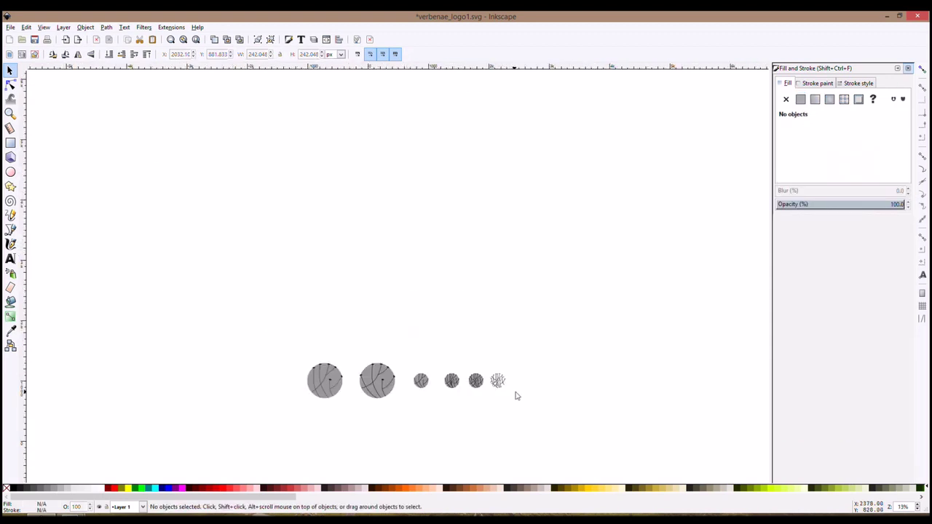
scroll(513, 395, "up", 3)
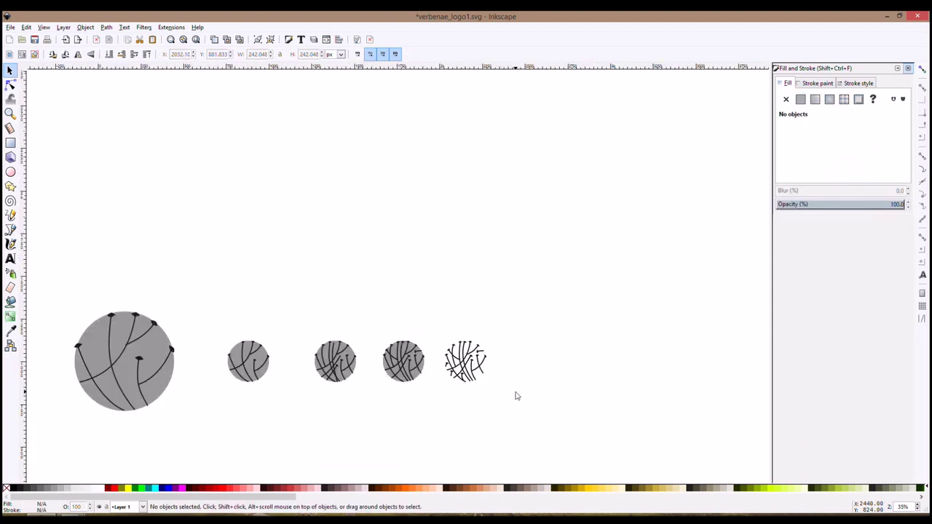
scroll(470, 386, "up", 4)
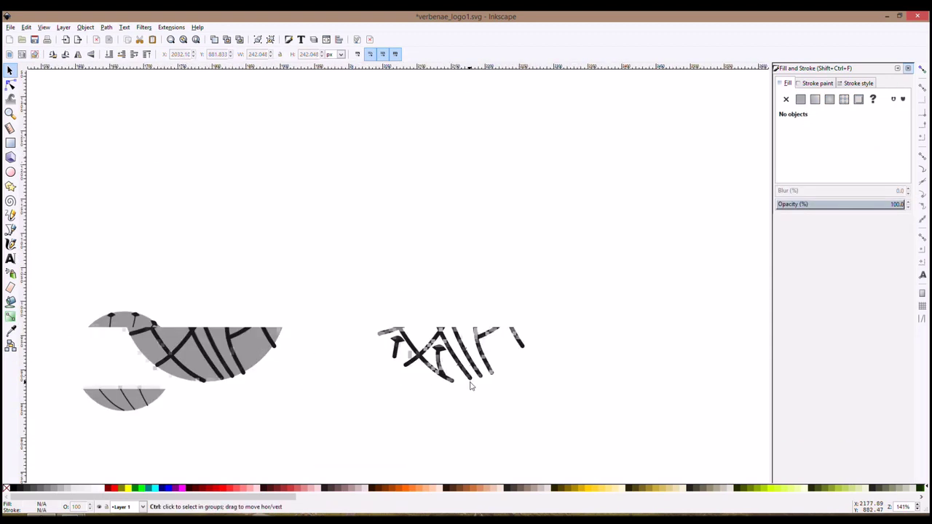
Step: Delete the caps from the rightmost logo's bottom-centre and lower-left short lines, and check the logo at small size
left_click(443, 354)
key("Escape")
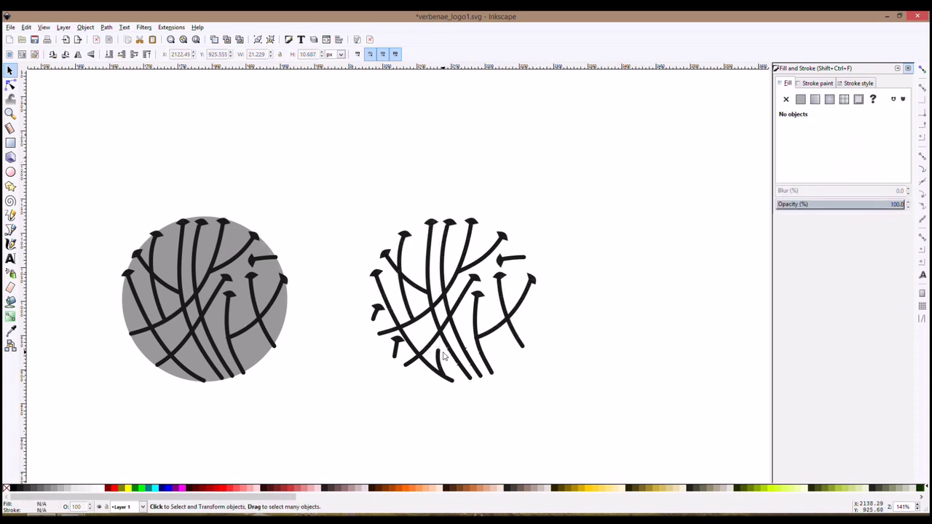
left_click(406, 347)
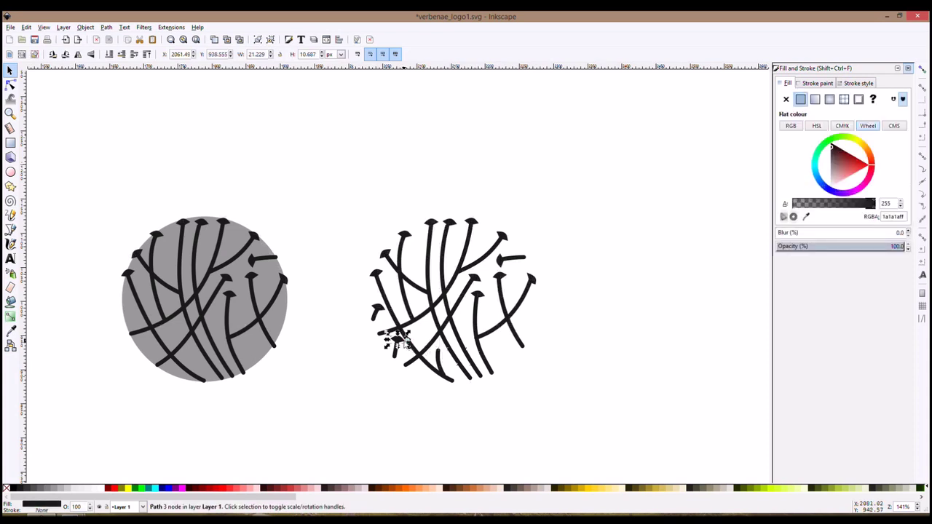
key("Escape")
scroll(519, 347, "down", 4, "ctrl")
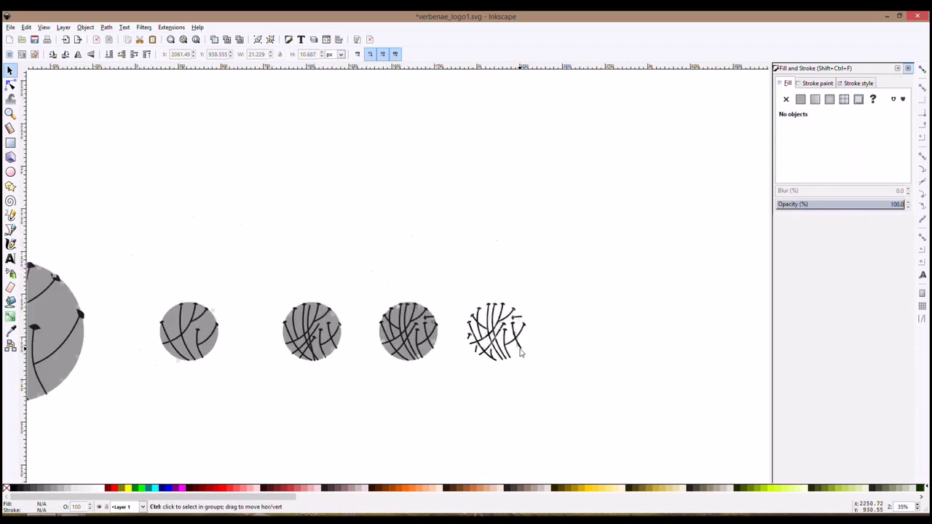
scroll(539, 347, "up", 4, "ctrl")
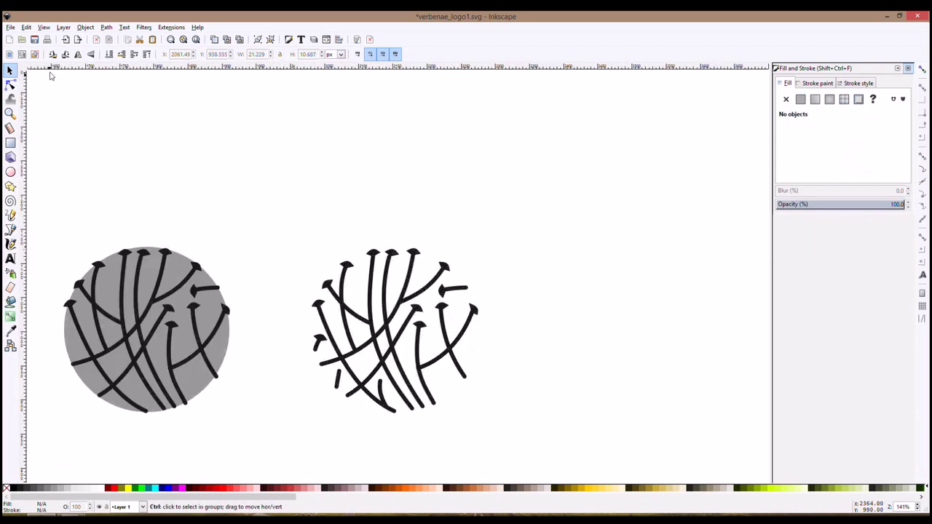
Step: Stretch the lower-left short line up between the upper-left stems as a bent curve without fill
left_click(10, 85)
left_click(337, 373)
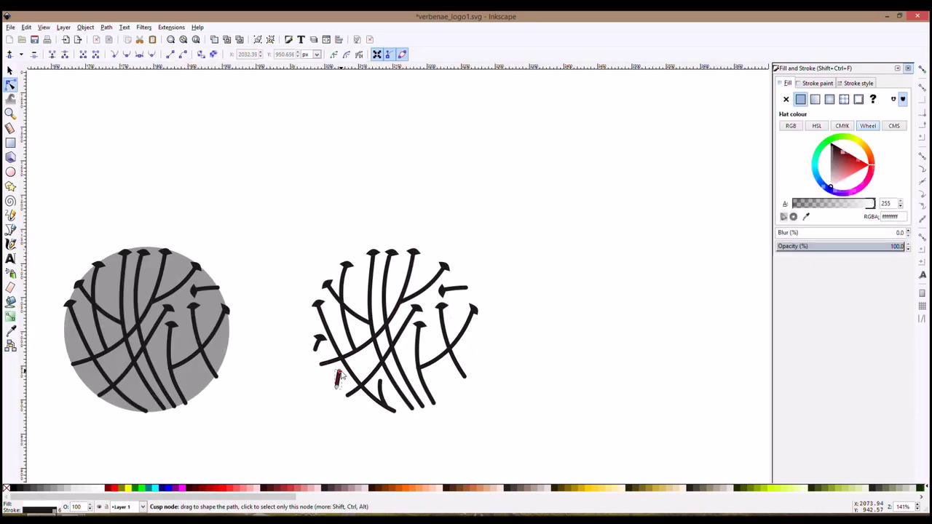
mouse_move(340, 339)
left_mouse_down()
mouse_move(339, 313)
mouse_move(359, 282)
left_mouse_up()
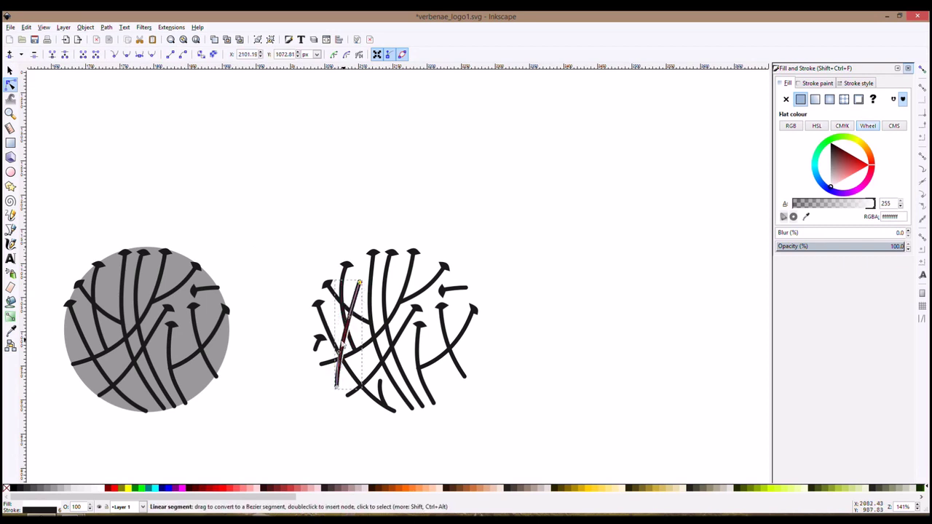
mouse_move(350, 348)
left_mouse_down()
mouse_move(348, 334)
mouse_move(349, 342)
left_mouse_up()
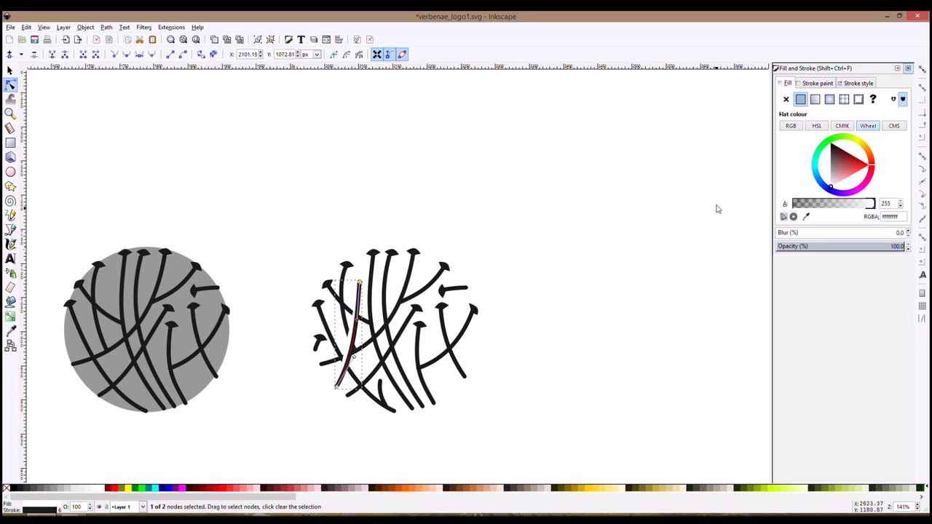
left_click(785, 99)
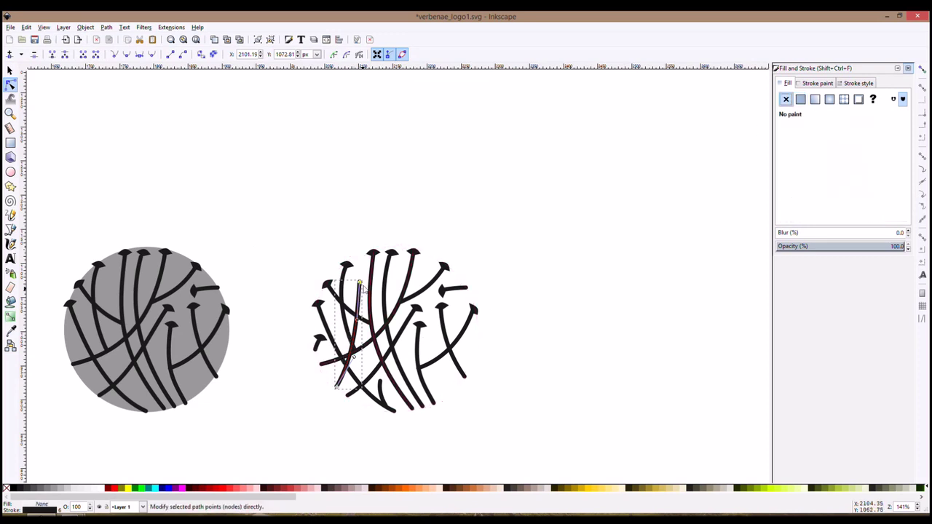
Step: Place a duplicate of the upper-left cap on the new curve's upper end and compare the logos at small size
key("ctrl+z")
key("s")
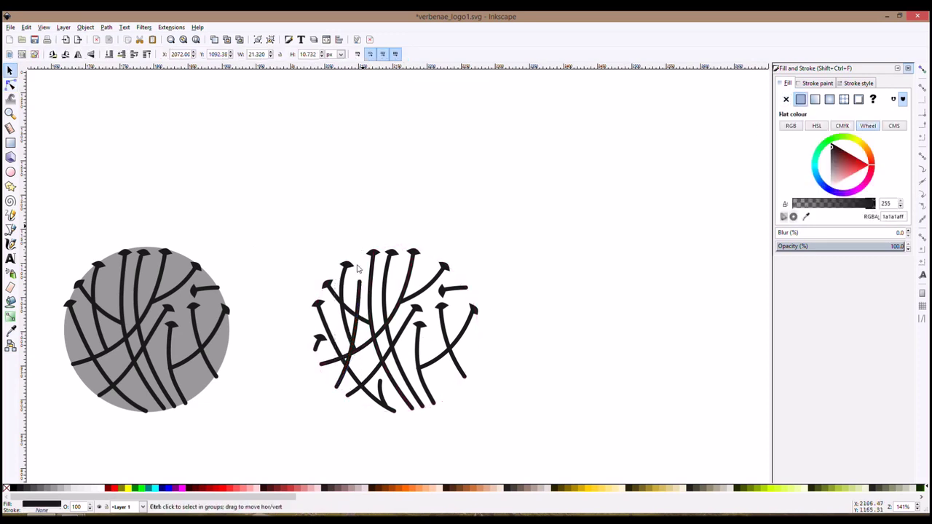
left_click_drag(354, 266, 366, 285)
left_click(551, 298)
scroll(551, 297, "down", 2)
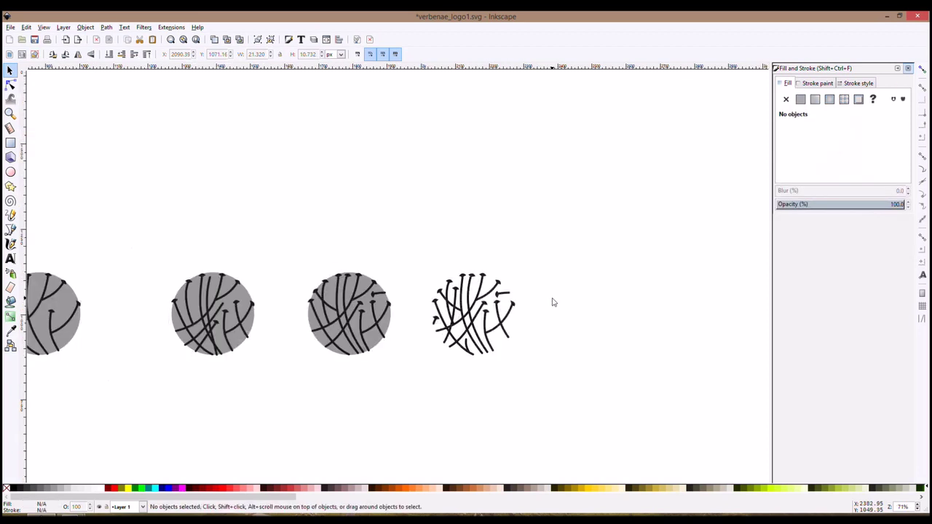
scroll(552, 302, "down", 5)
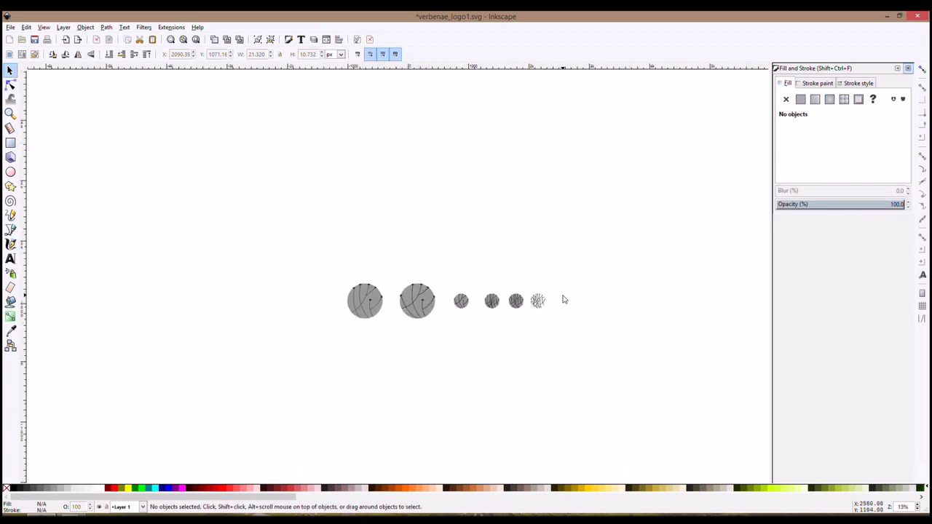
scroll(562, 299, "up", 5)
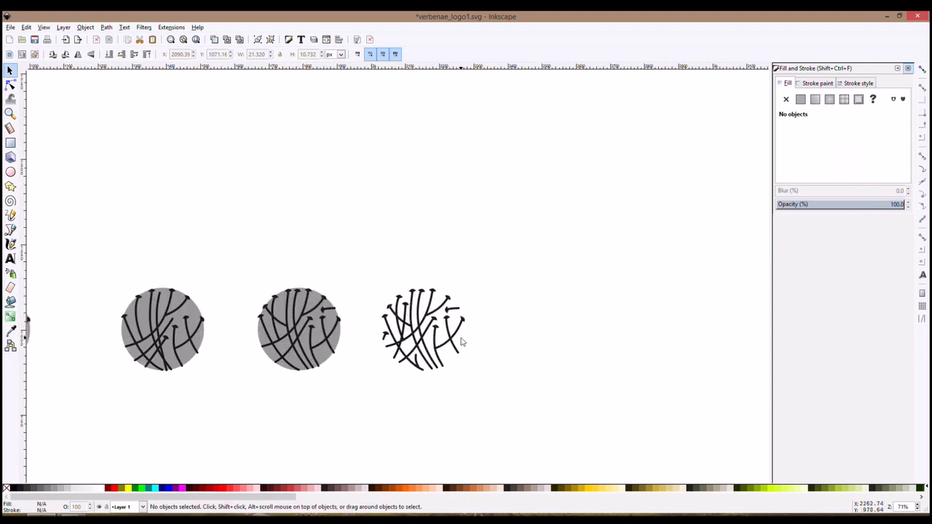
Step: Move the new curve and its cap out of the logo to the upper right and compare the versions at small size
left_click(405, 303)
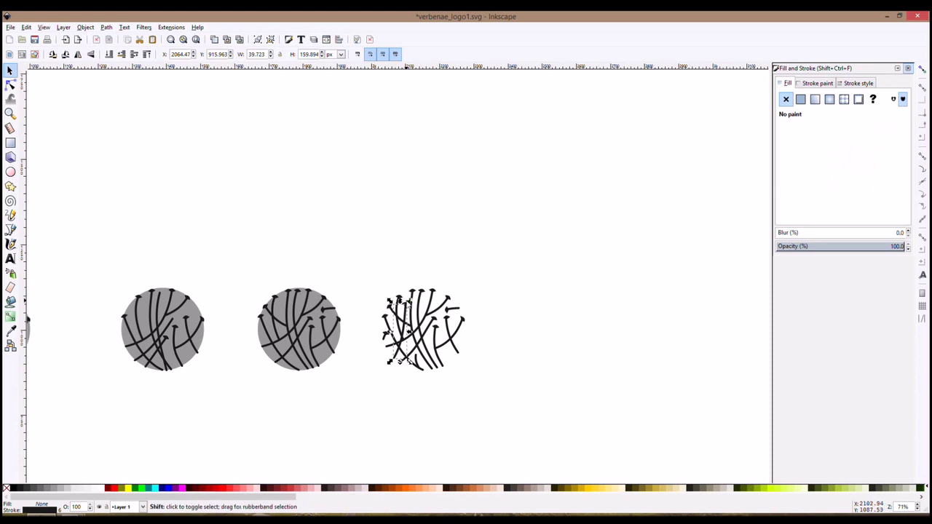
left_click(406, 304, "shift")
left_click_drag(405, 304, 576, 190)
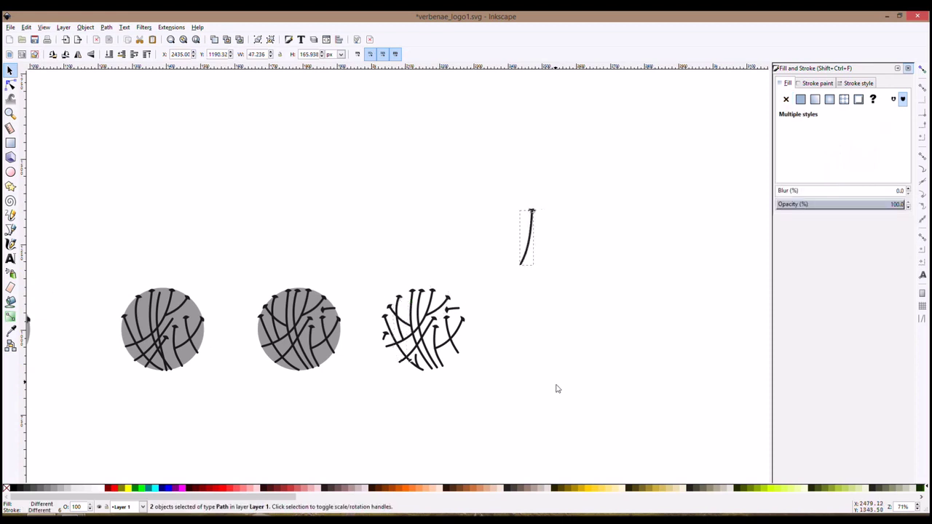
scroll(555, 387, "down", 6)
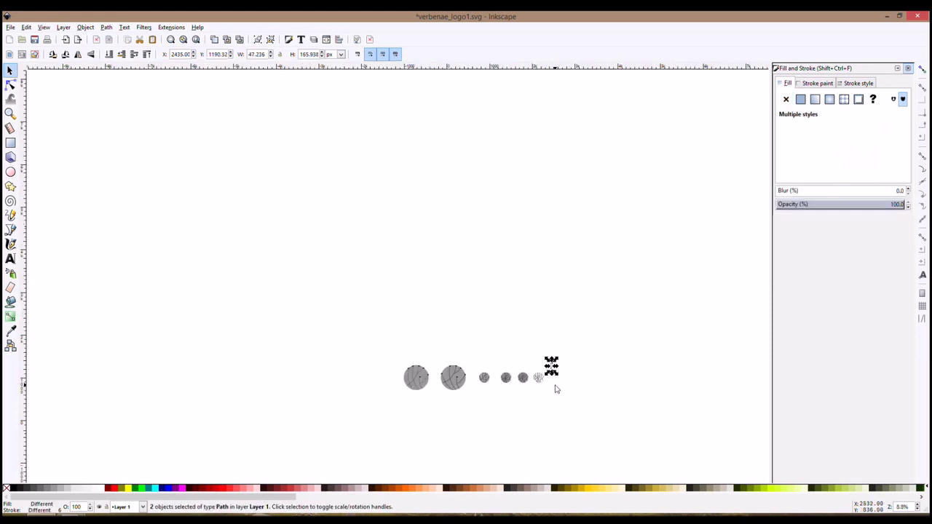
scroll(556, 388, "up", 6)
scroll(556, 389, "up", 1)
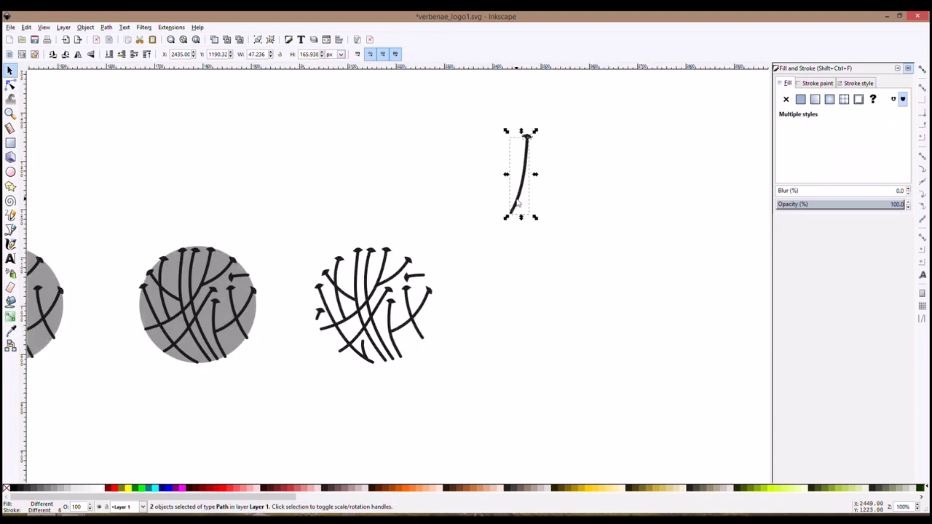
Step: Move the capped curve into the right part of the logo and shorten its stem from the upper end
mouse_move(532, 179)
left_mouse_down()
mouse_move(455, 310)
mouse_move(435, 306)
mouse_move(387, 342)
left_mouse_up()
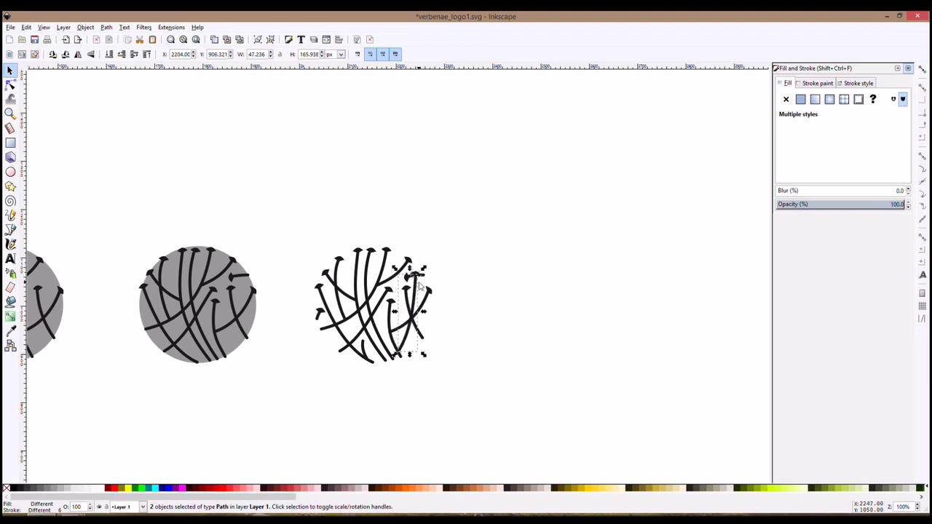
left_click(461, 260)
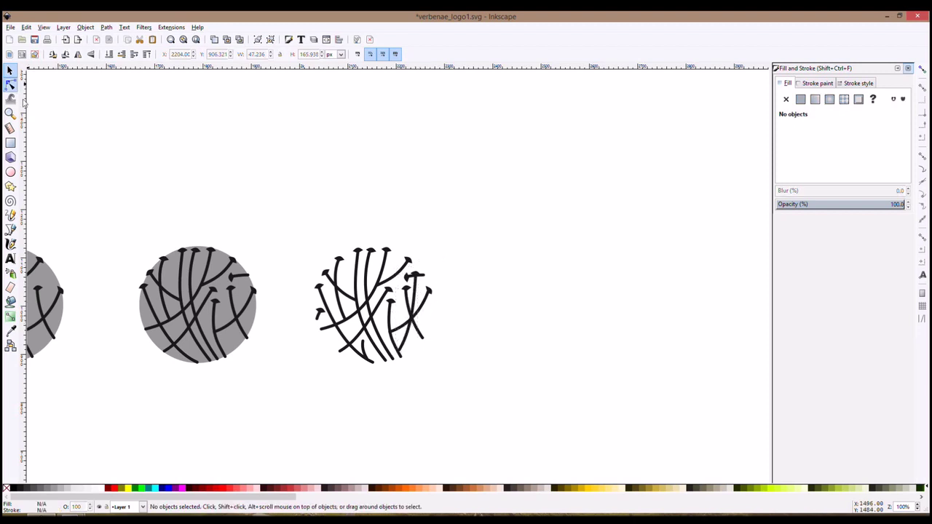
left_click(10, 85)
left_click(416, 291)
mouse_move(416, 276)
left_mouse_down()
mouse_move(407, 351)
mouse_move(410, 336)
left_mouse_up()
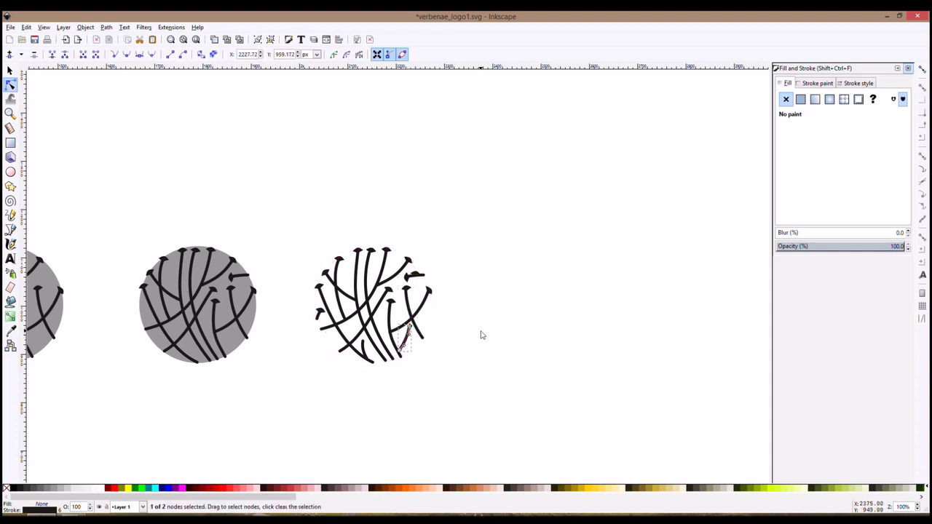
Step: Reposition and shrink the shortened stem to about 19 by 45 px at the logo's lower right
key("s")
left_click_drag(407, 342, 407, 346)
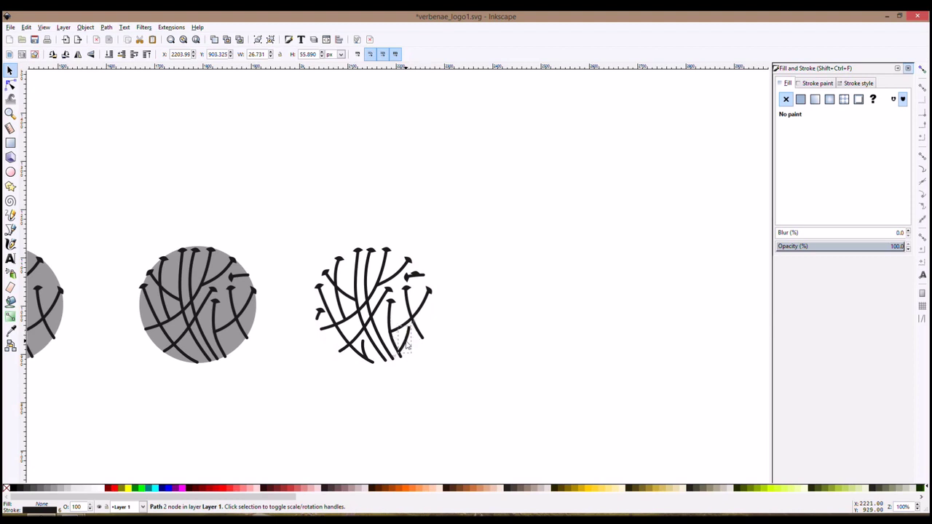
left_click_drag(410, 346, 409, 341)
left_click(409, 338)
left_click(411, 334)
left_click_drag(415, 326, 411, 333)
left_click(476, 339)
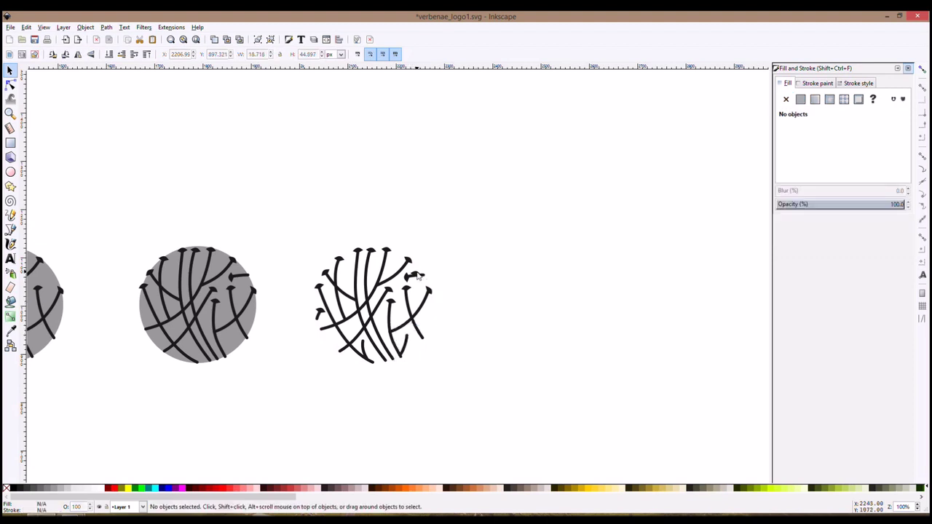
Step: Try the loose cap on the short lower-right stem, remove it, and compare the logos at small size
left_click(415, 275)
left_click_drag(412, 305, 415, 314)
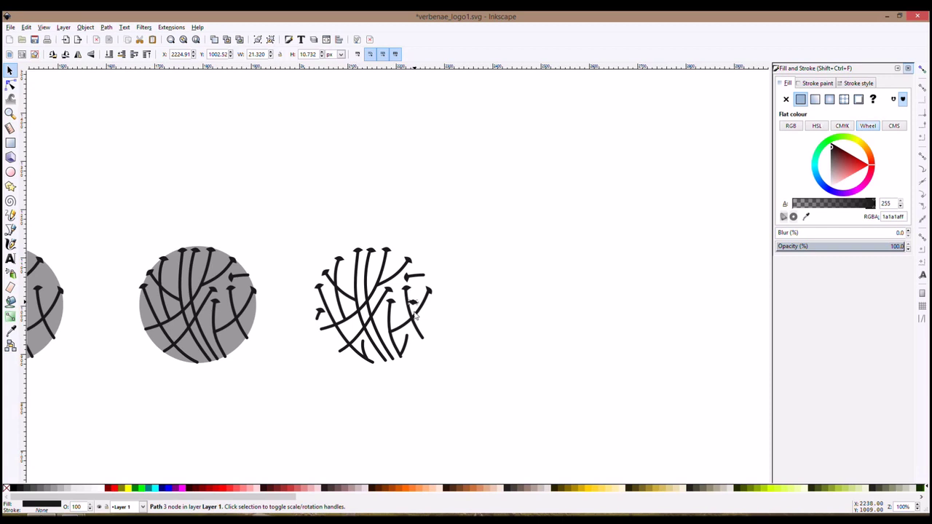
left_click(492, 317)
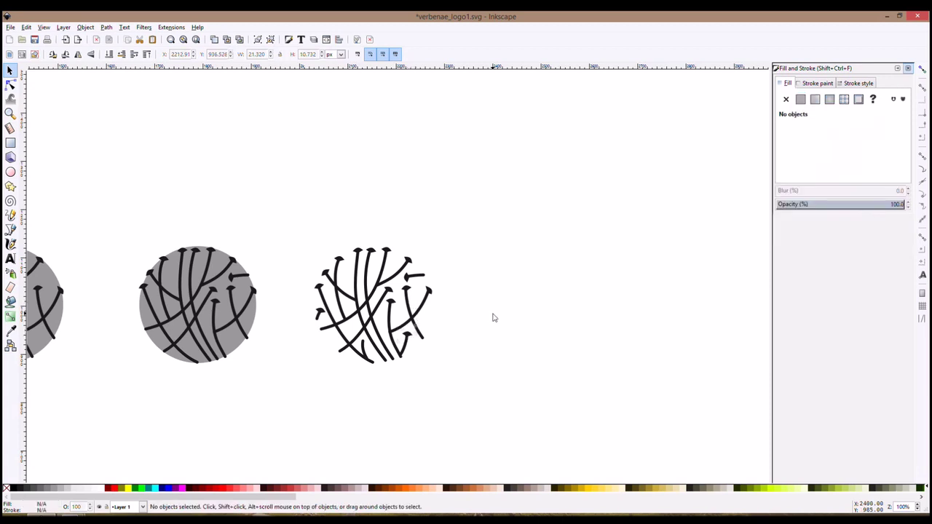
left_click(409, 338)
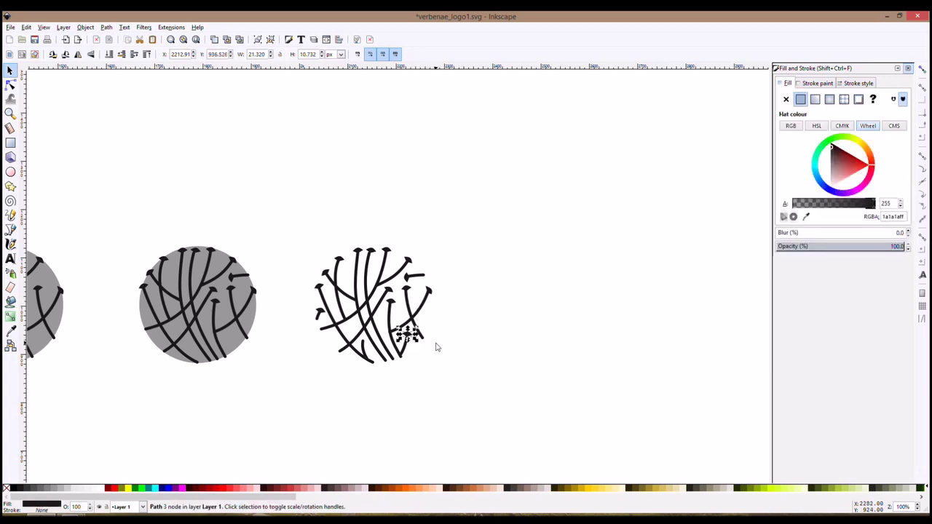
left_click(437, 346)
scroll(447, 344, "down", 3)
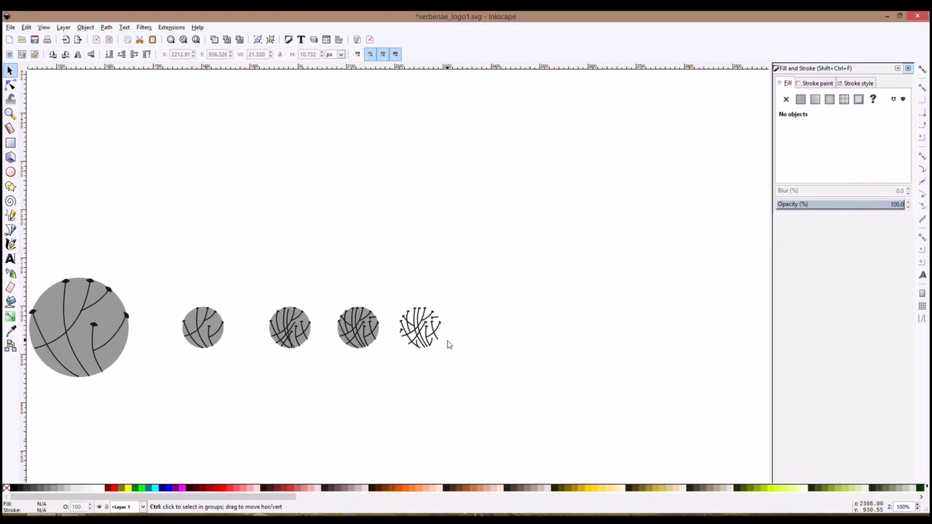
scroll(447, 343, "up", 4)
Step: Duplicate the short lower-right stem, move the copy up to the logo's right edge and flip it horizontally
left_click(386, 345)
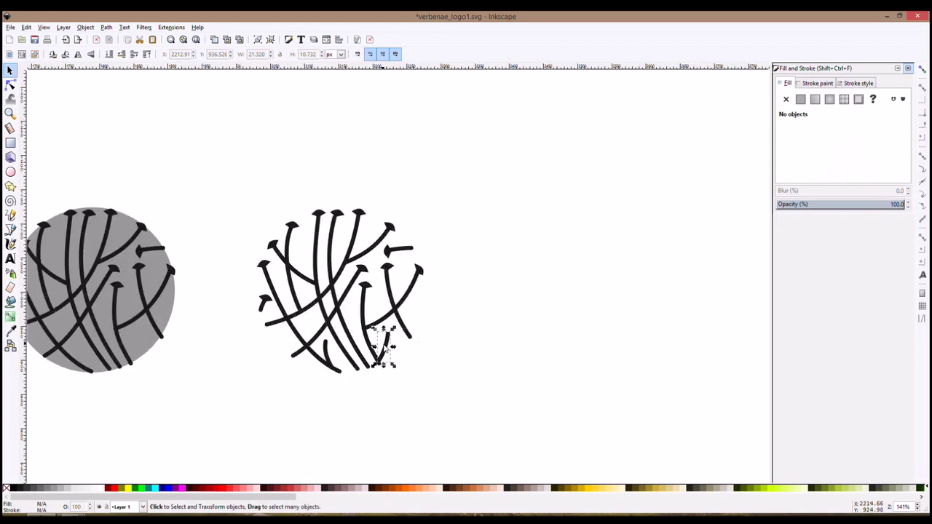
key("ctrl+d")
left_click_drag(387, 345, 418, 319)
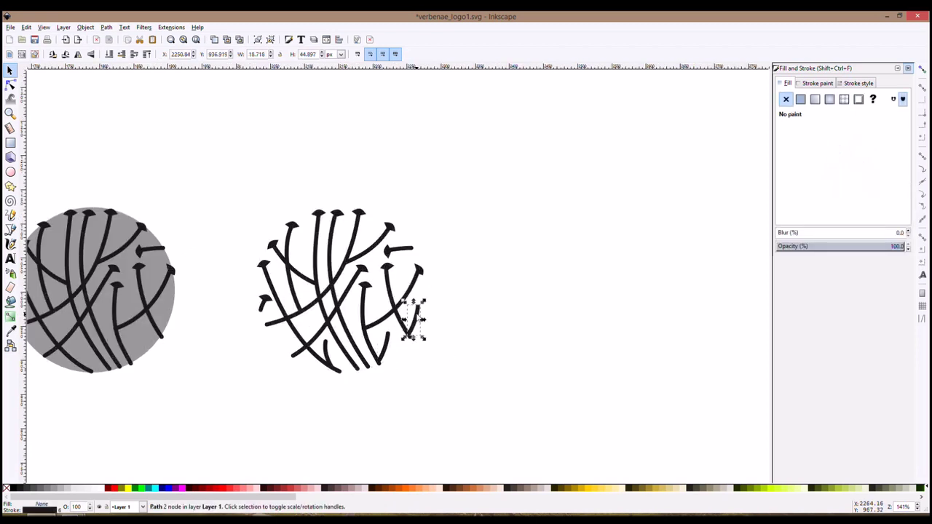
key("h")
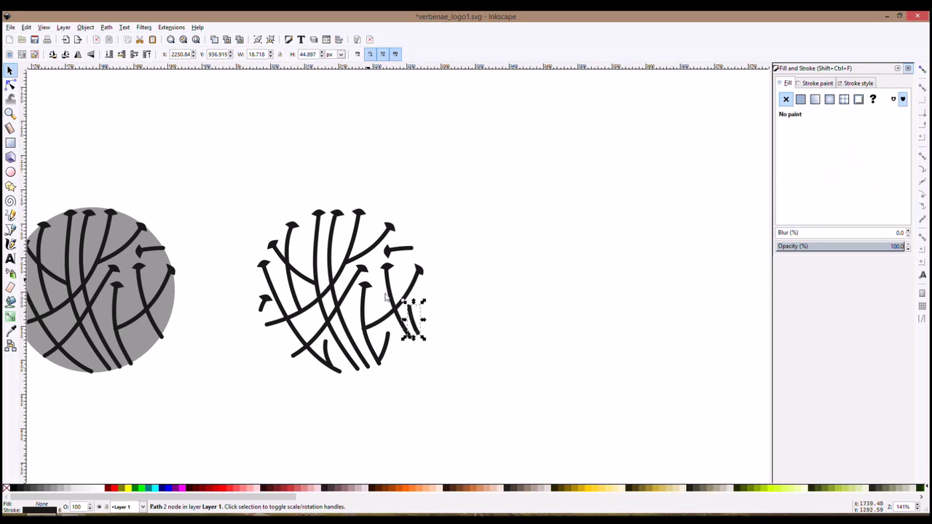
Step: Try rotating the flipped copy and the original short stem, and undo the rotations
left_click(415, 312)
left_click_drag(423, 302, 430, 308)
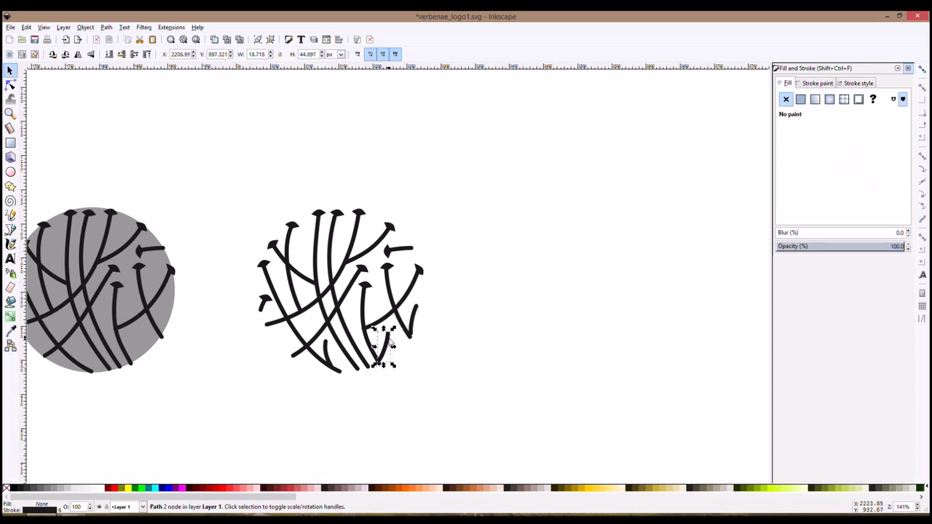
mouse_move(393, 329)
left_mouse_down()
mouse_move(399, 346)
mouse_move(392, 324)
mouse_move(397, 338)
left_mouse_up()
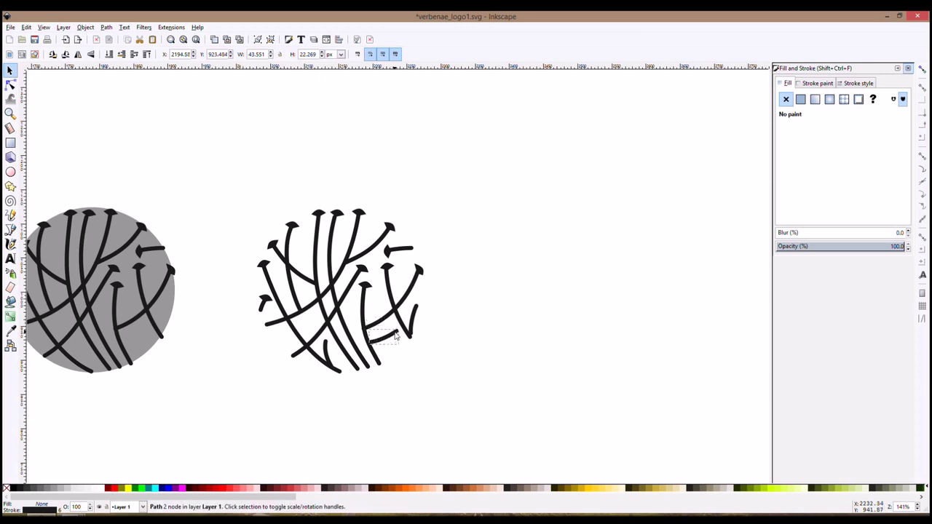
key("ctrl+z")
key("ctrl+z")
key("ctrl+z")
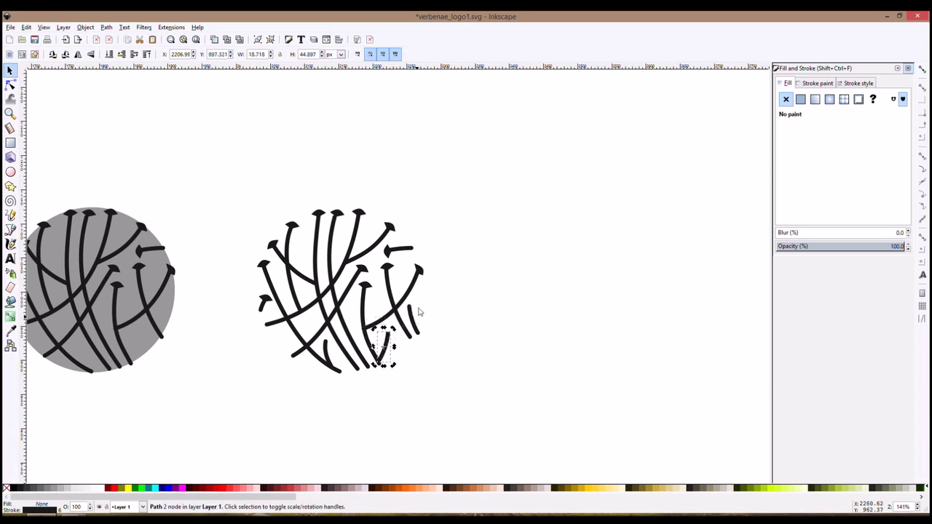
Step: Fill the white circle behind the rightmost logo with the pink colour de8787
left_click(419, 311)
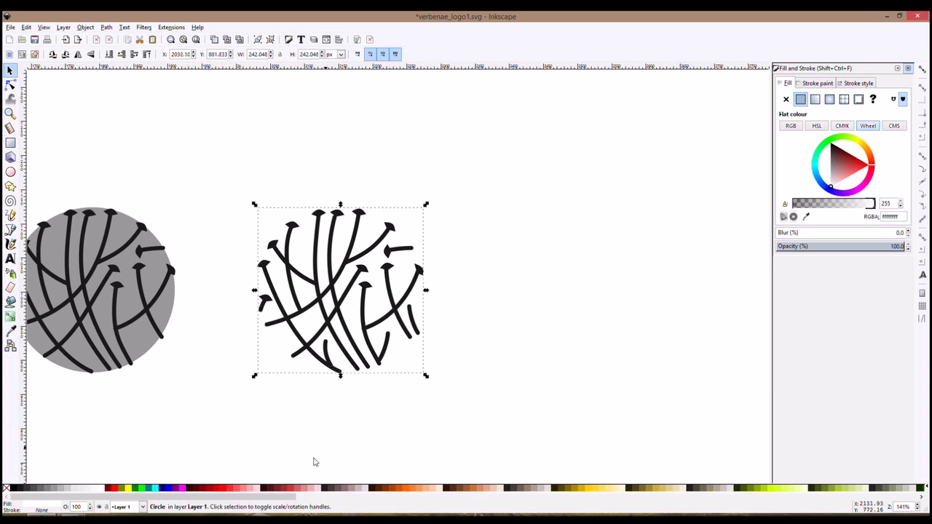
left_click(307, 488)
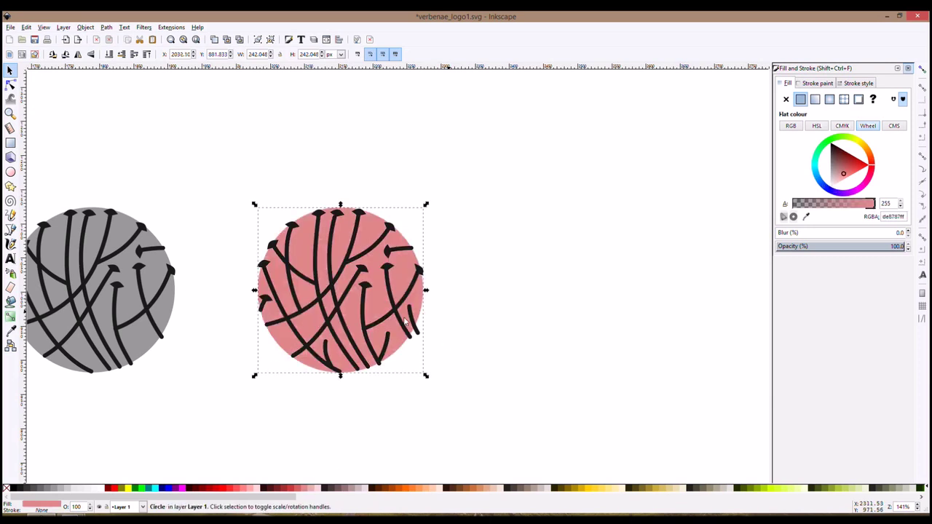
left_click(442, 343)
Step: Fit the flipped short stem against the pink circle's right edge and shorten it to about 10 by 25 px
left_click(415, 326)
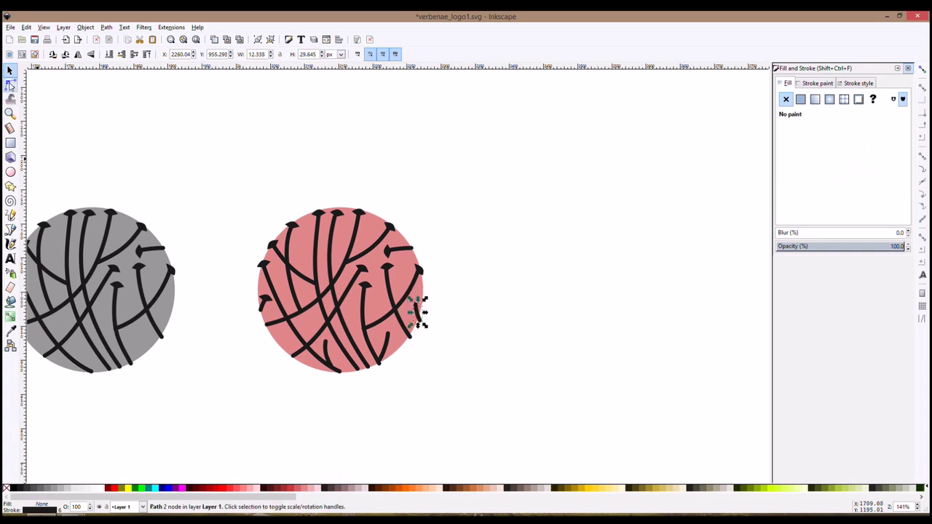
left_click(10, 84)
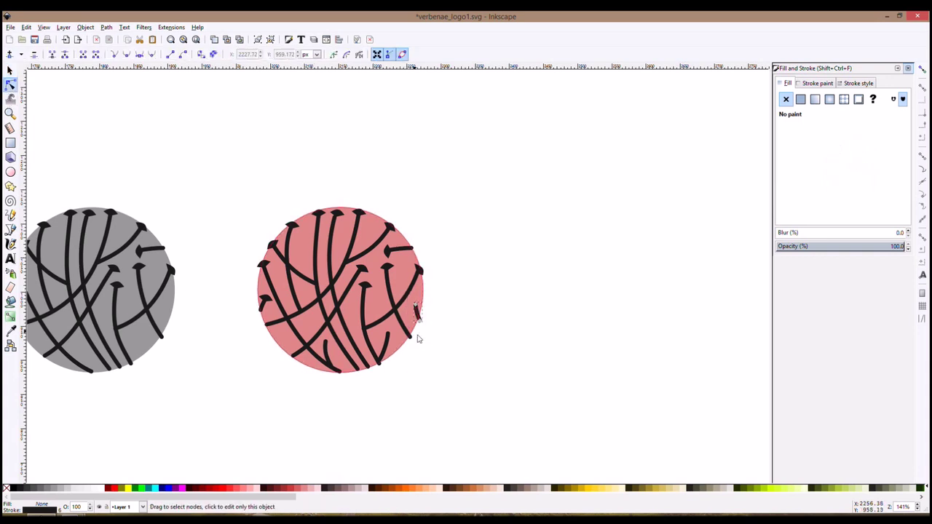
left_click_drag(422, 328, 420, 324)
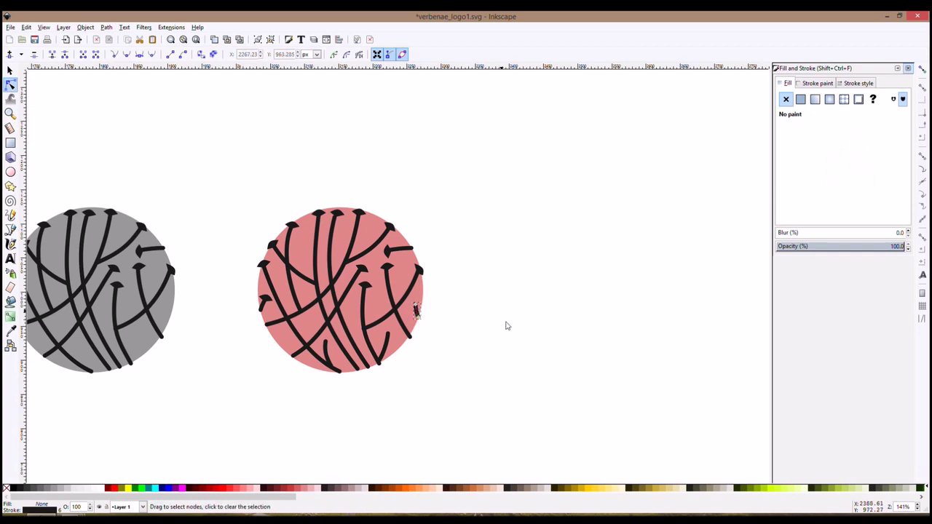
left_click(505, 324)
left_click(10, 70)
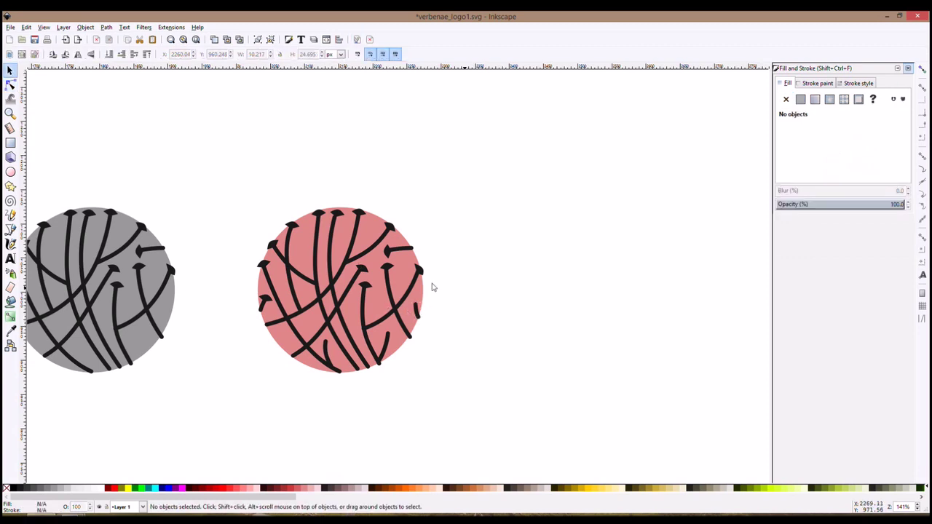
Step: Duplicate the complete pink logo and place the copy to its right at the same height
left_click(397, 269)
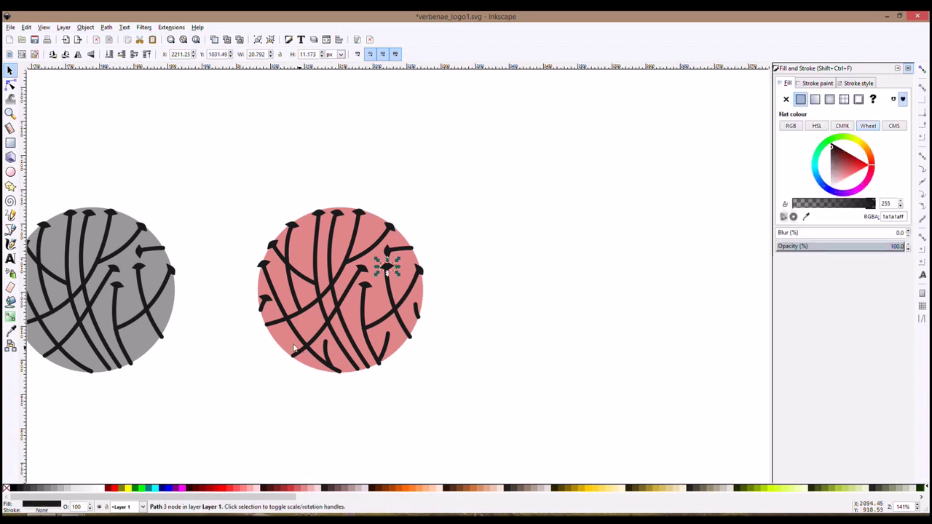
left_click(250, 188)
left_click_drag(228, 169, 496, 426)
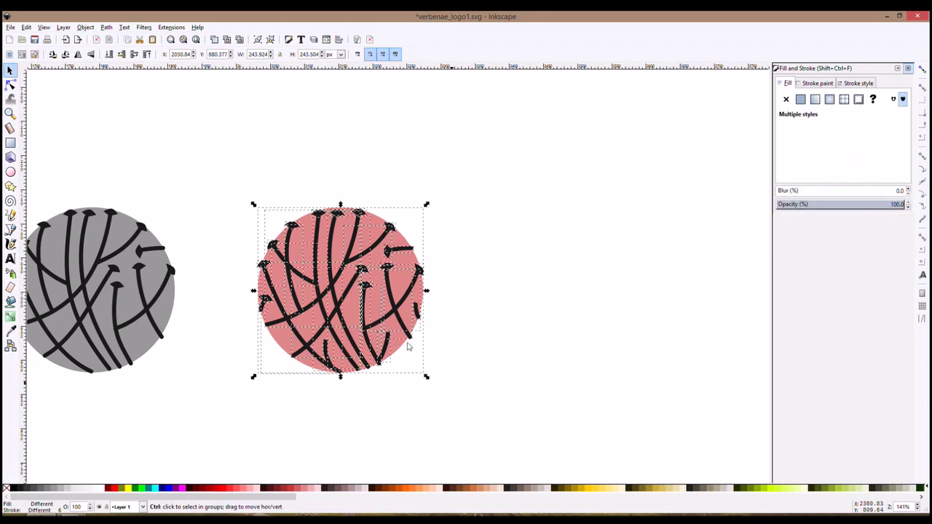
key("ctrl+d")
left_click_drag(419, 320, 695, 320)
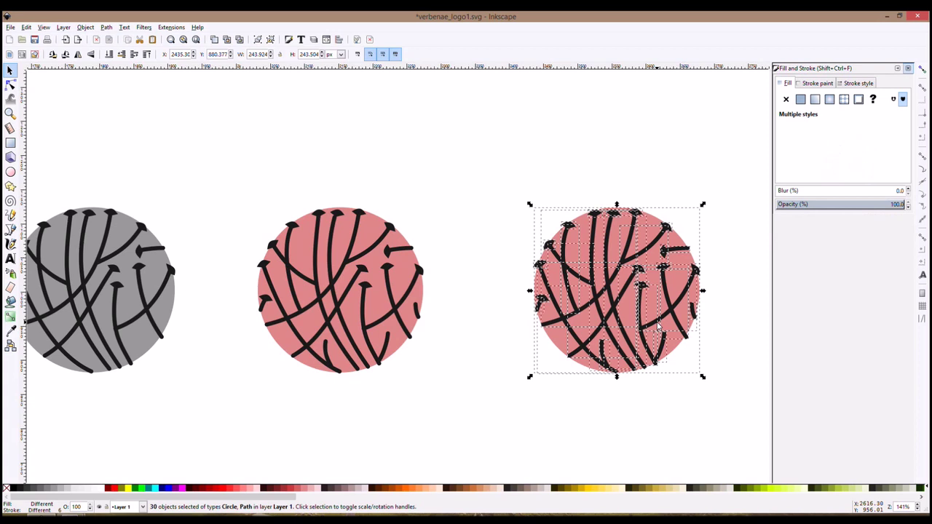
Step: Group the copied logo and delete the pink circle from the group
key("ctrl+g")
left_click(657, 229, "ctrl")
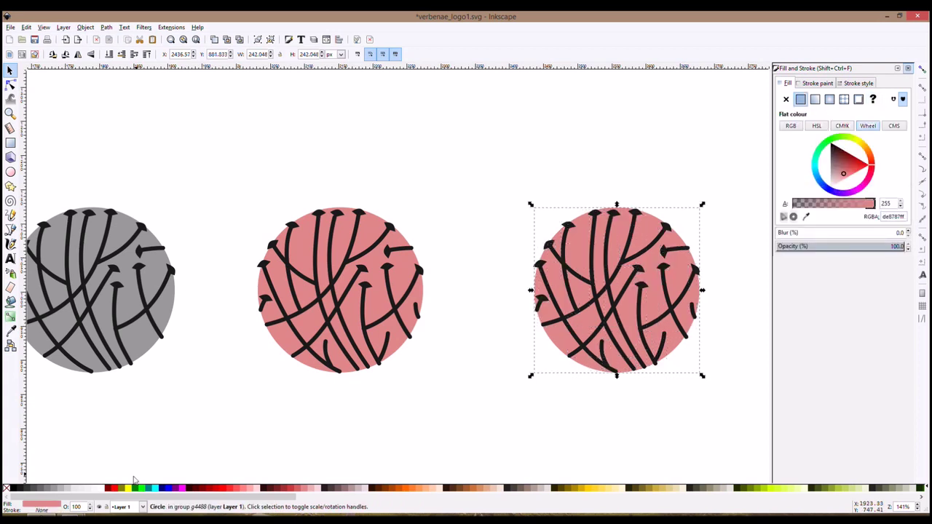
key("Delete")
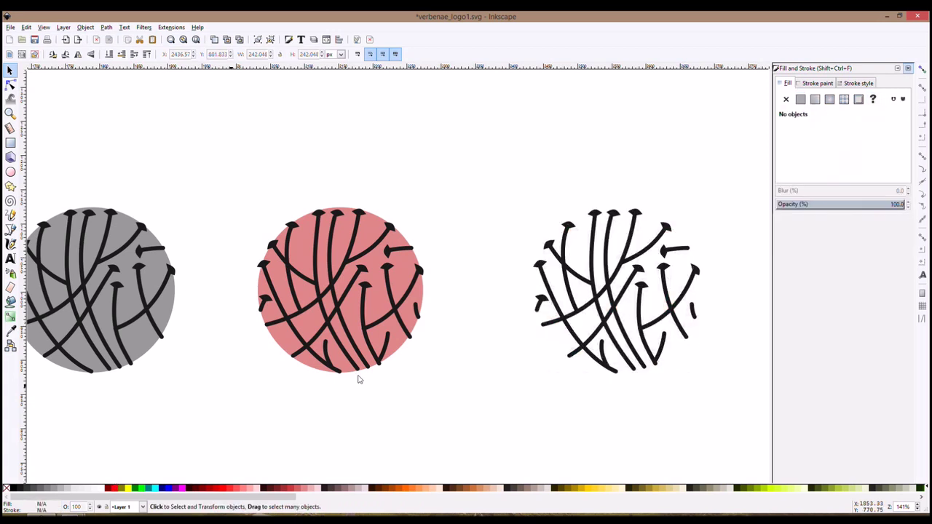
Step: Draw a circle about 159 px wide over the centre of the circle-free logo, with white fill and no stroke
scroll(594, 281, "down", 1)
scroll(156, 216, "right", 10)
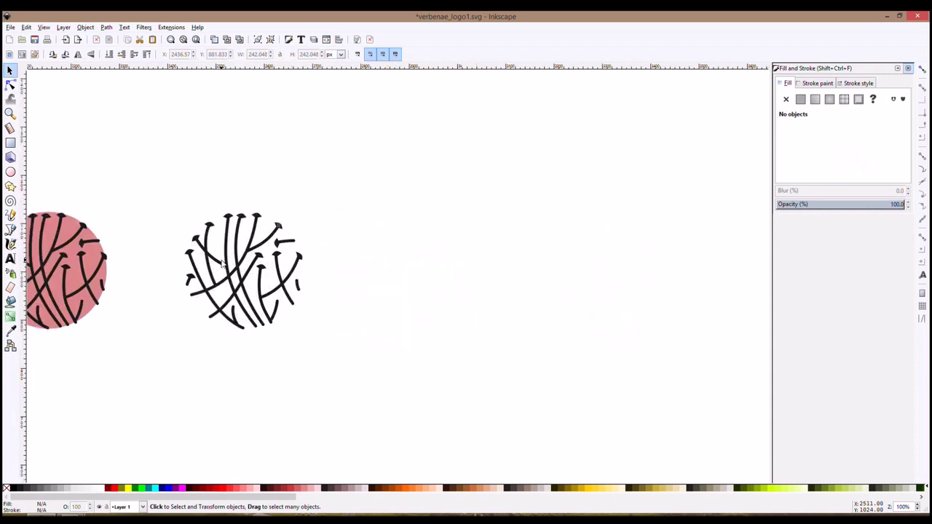
left_click(10, 172)
left_click_drag(199, 235, 289, 316)
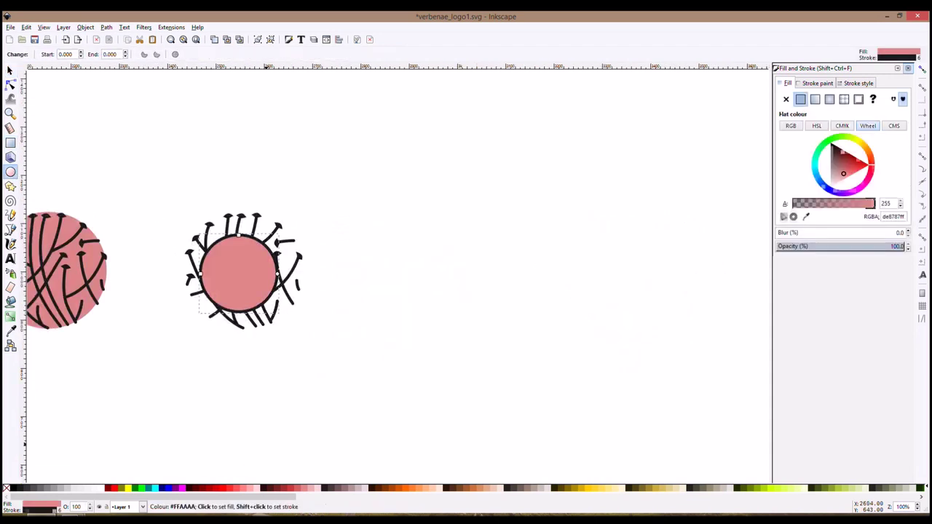
left_click(112, 493)
left_click(817, 83)
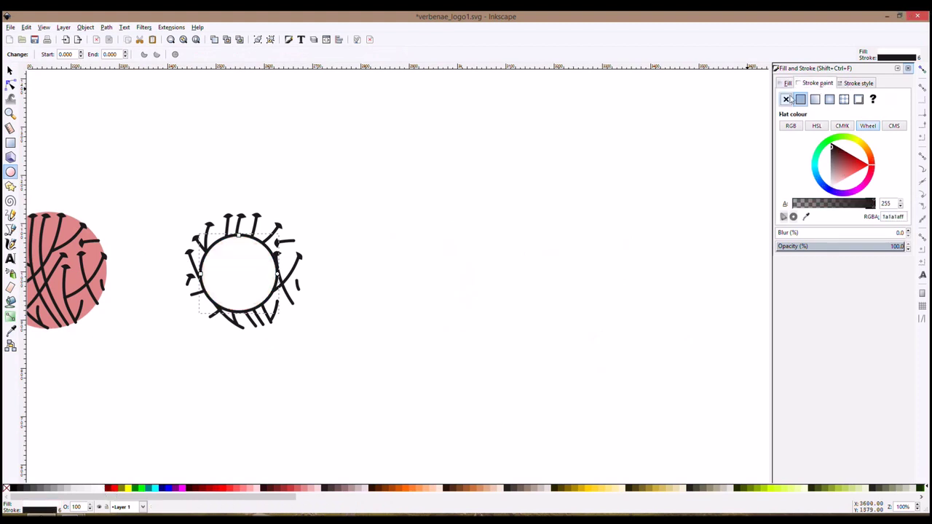
left_click(785, 99)
Step: Shrink the white circle to 129 px, shift it slightly right and compare all versions at small size
left_click(10, 70)
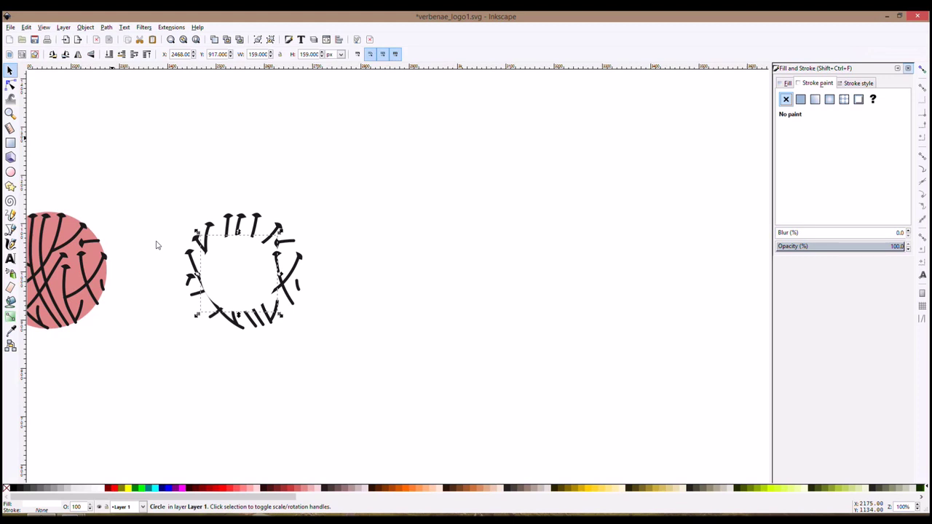
left_click_drag(282, 235, 275, 240)
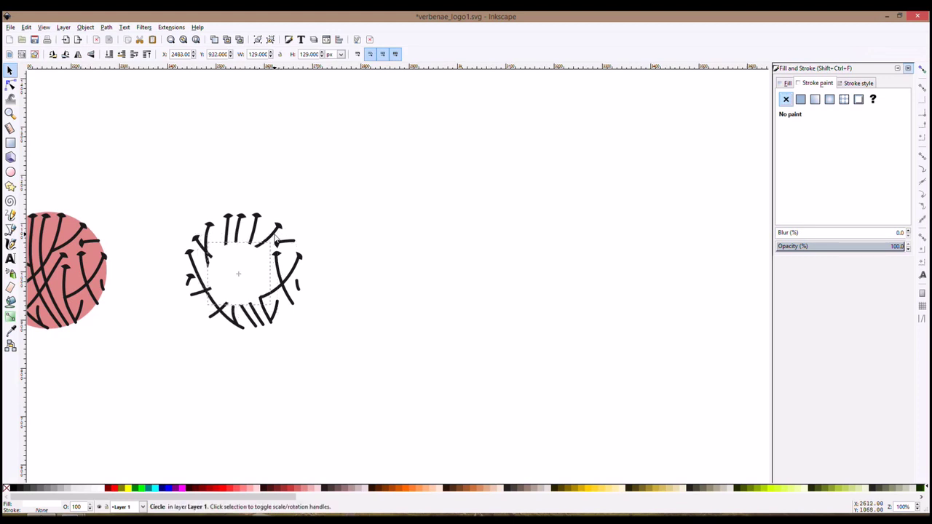
left_click(498, 137)
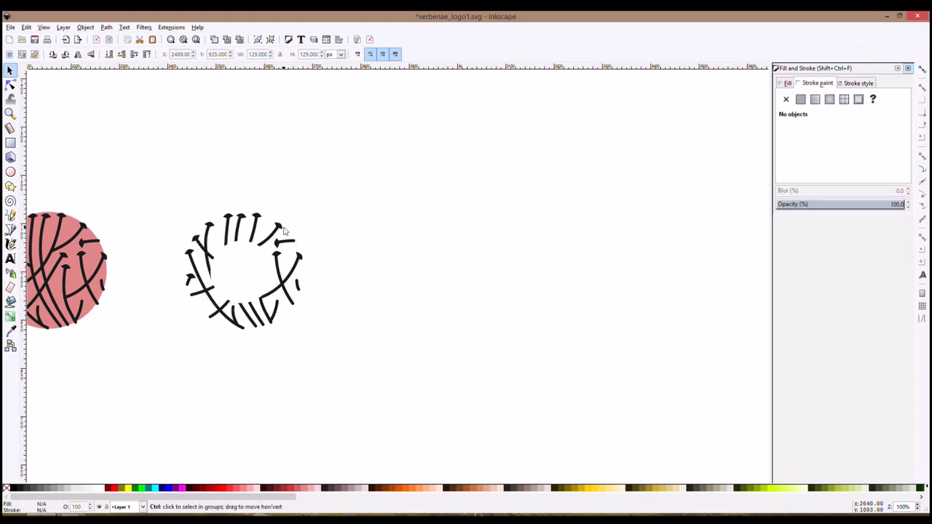
scroll(284, 230, "down", 3)
scroll(393, 161, "down", 2)
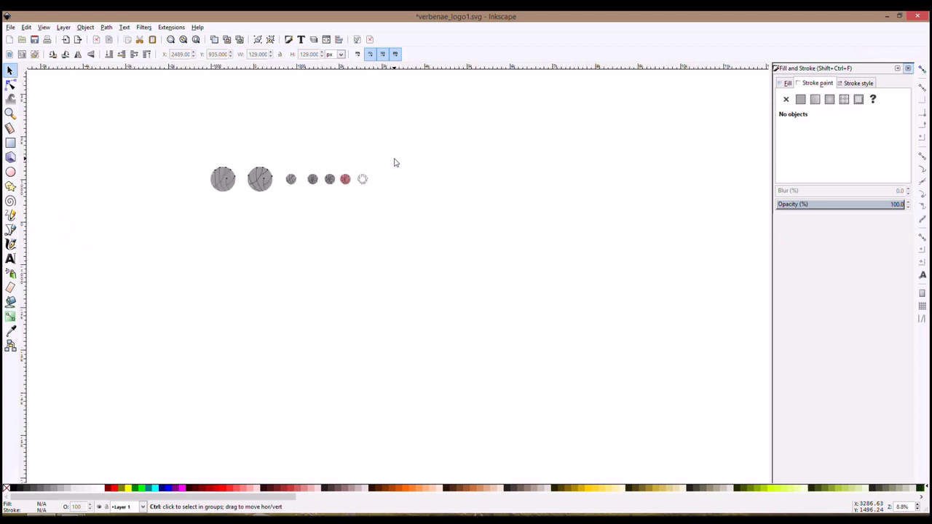
Step: Duplicate the line group without its white centre circle to the far right and compare the versions at small size
scroll(394, 165, "up", 2)
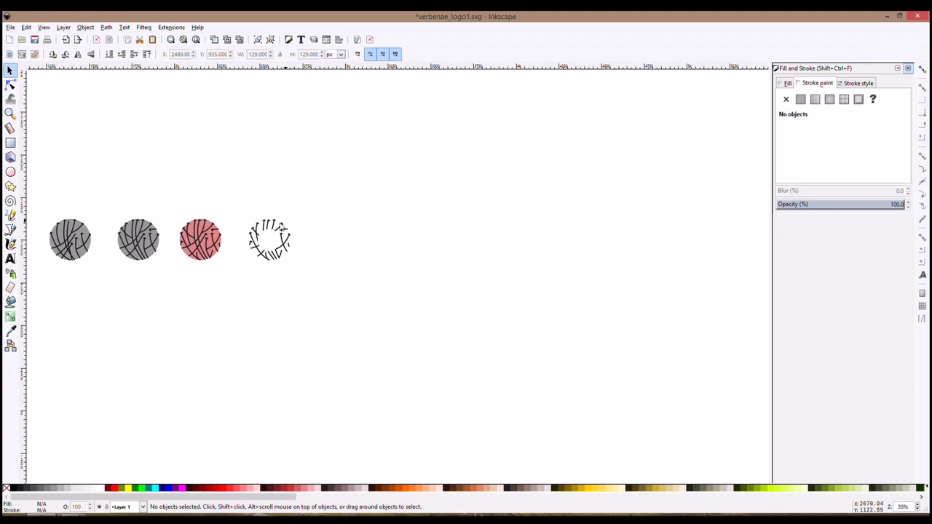
left_click(281, 228)
key("ctrl+d")
left_click_drag(282, 225, 412, 242)
left_click(418, 129)
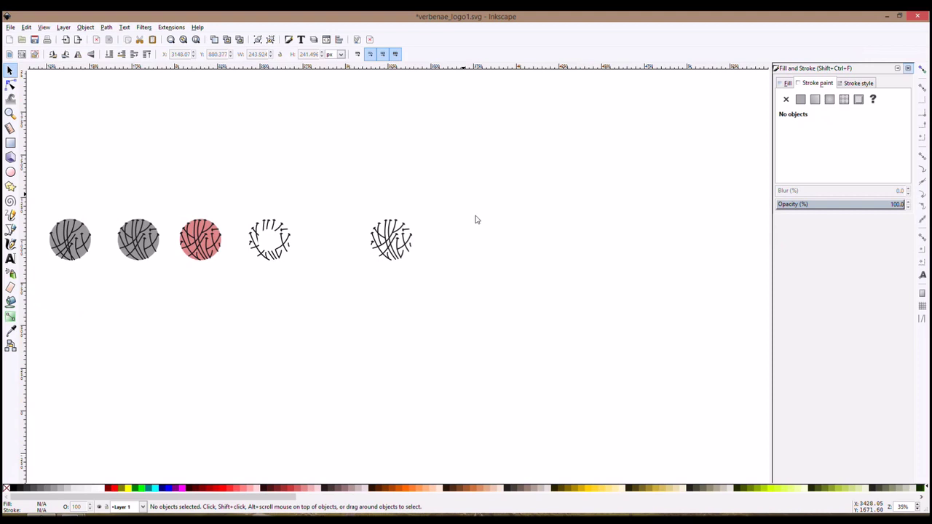
scroll(475, 217, "down", 2)
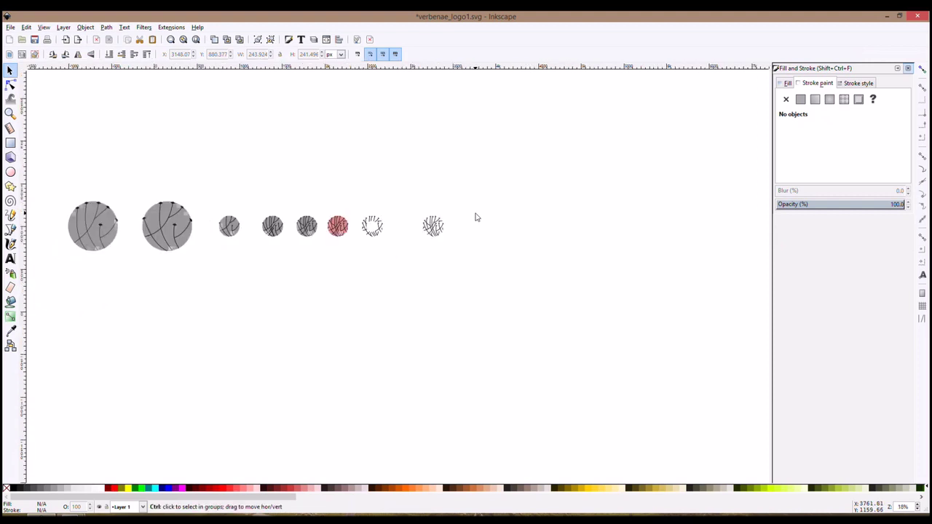
Step: Add the text VERBENAE in sans-serif to the right of the rightmost line logo
scroll(433, 264, "up", 5)
scroll(418, 103, "up", 5)
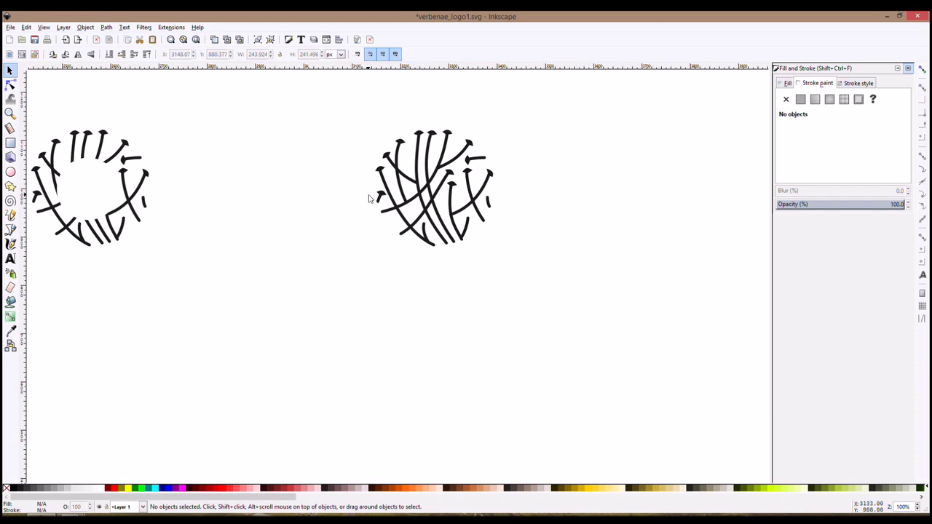
left_click_drag(605, 217, 348, 261)
left_click(12, 259)
left_click(393, 214)
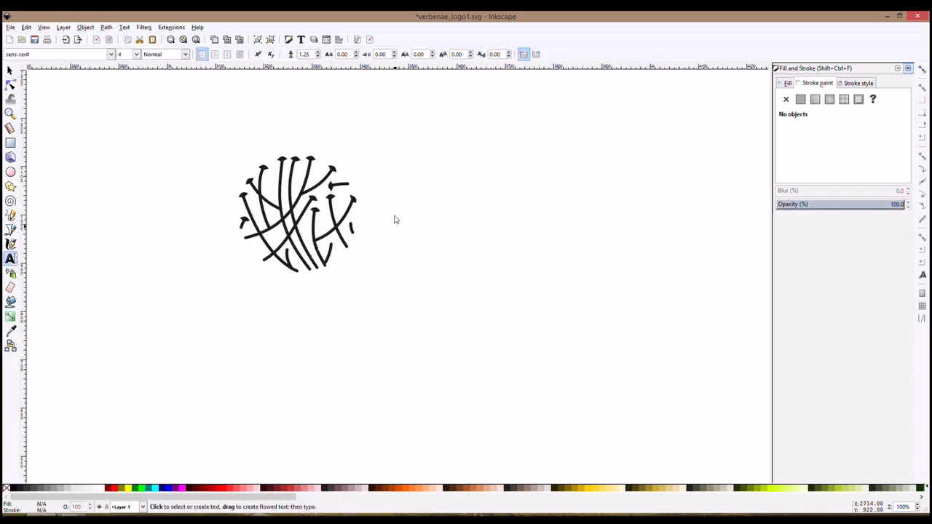
type("VERBENA")
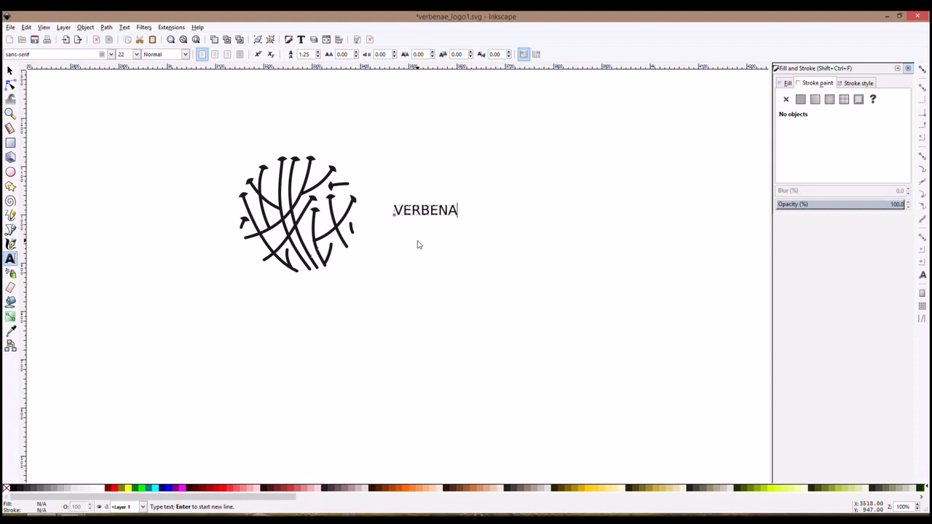
type("E")
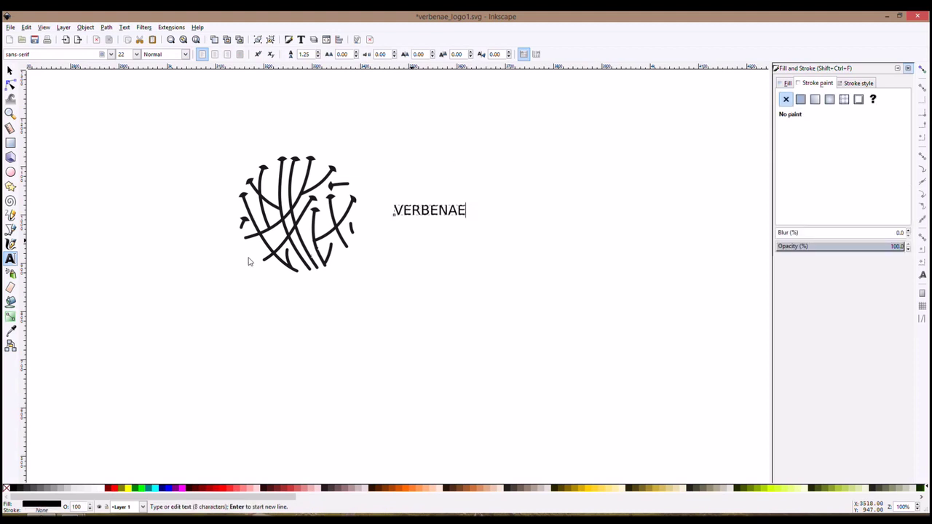
Step: Enlarge the VERBENAE text to about 612 px wide and give it a white outline 5 px wide
left_click(10, 70)
left_click_drag(471, 210, 684, 211)
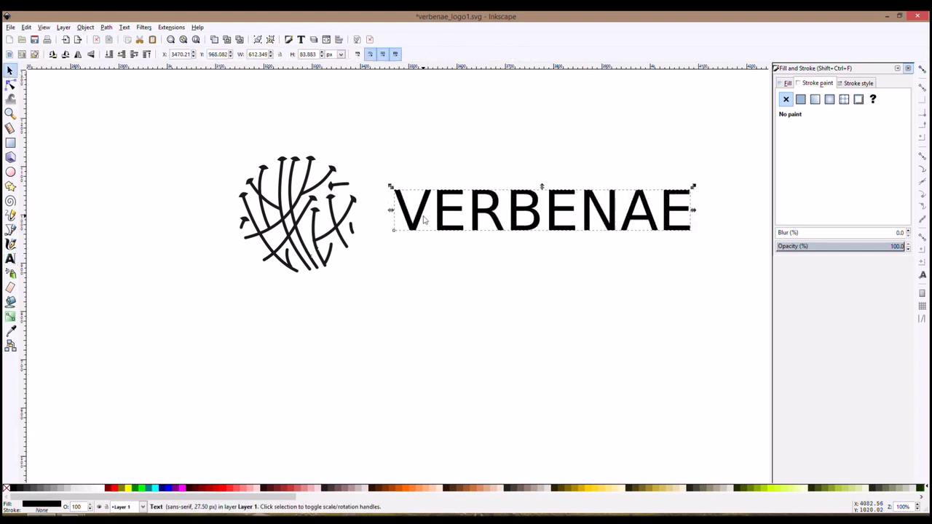
left_click(101, 487, "shift")
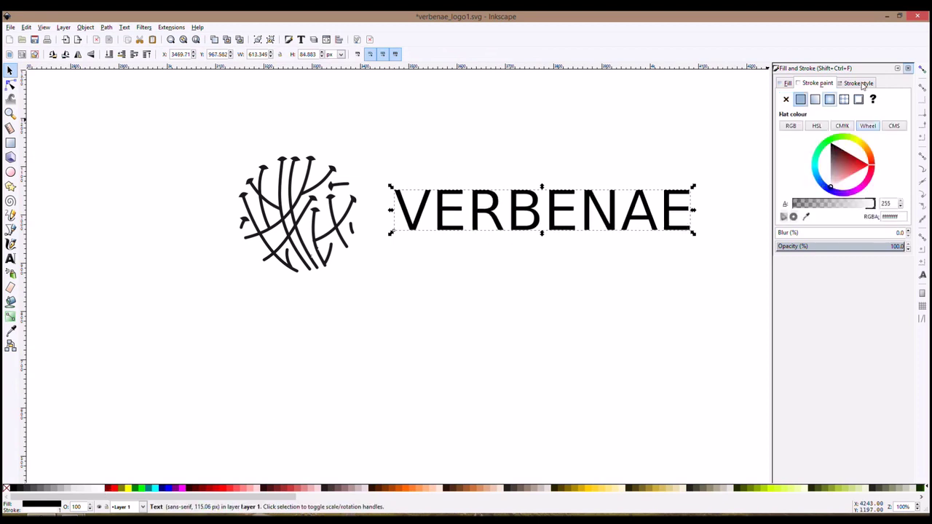
left_click(862, 84)
type("5")
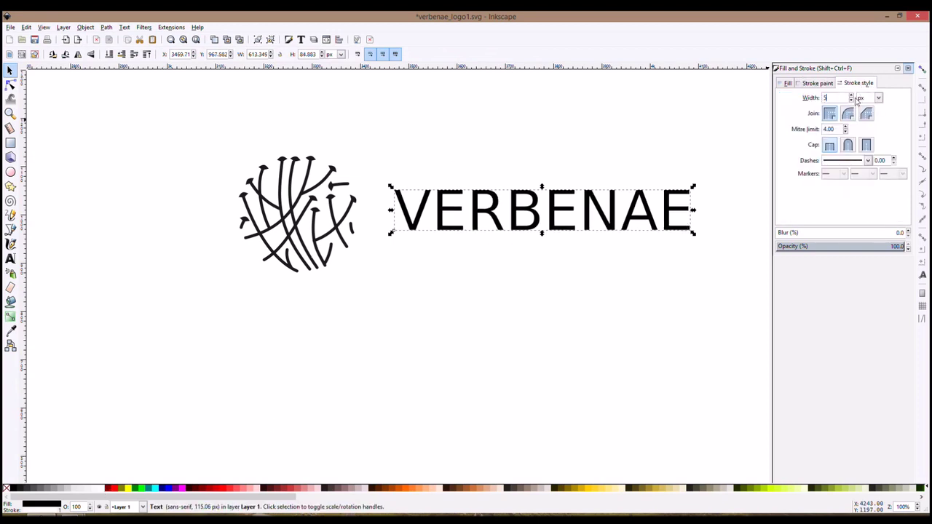
key("Return")
Step: Enlarge the wordmark to about 900 px wide with a 5 px outline and nudge it slightly left and down beside the line logo
mouse_move(693, 209)
left_mouse_down()
mouse_move(642, 218)
mouse_move(711, 233)
left_mouse_up()
scroll(602, 253, "down", 2)
left_click(707, 188)
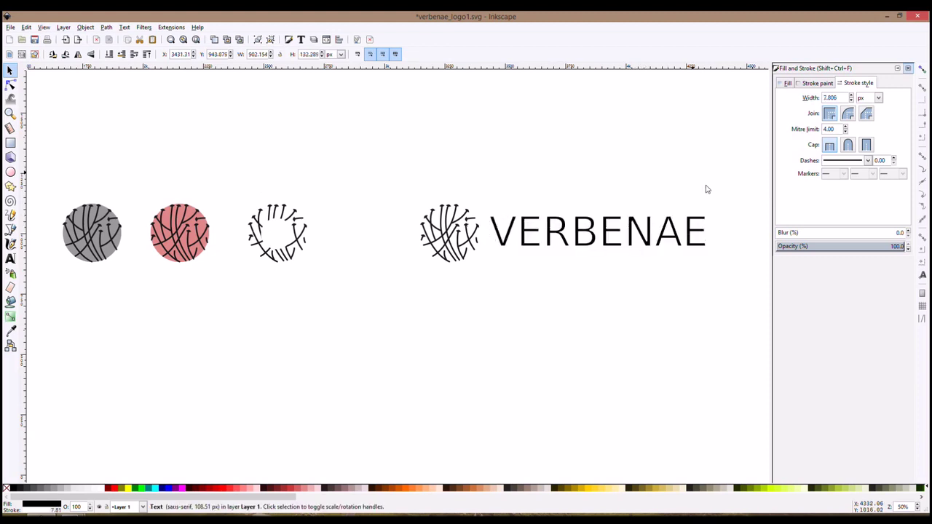
left_click_drag(707, 189, 531, 179)
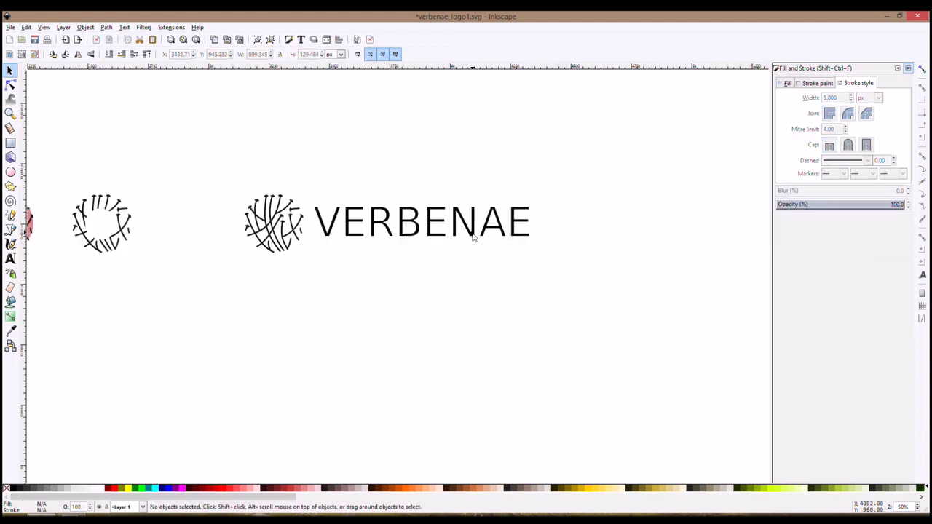
left_click_drag(471, 241, 474, 242)
left_click(473, 179)
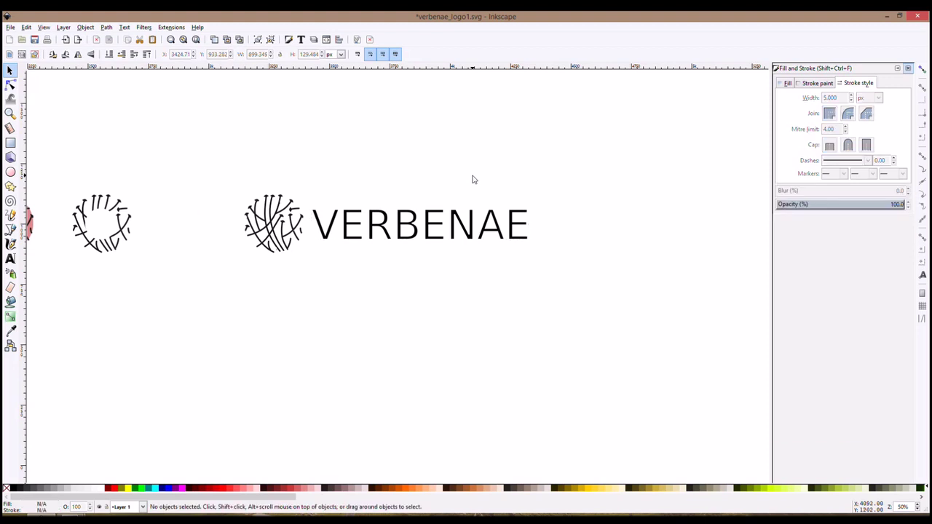
Step: Compare the wordmark logo and all earlier circle variants at small and large size
scroll(473, 180, "down", 6)
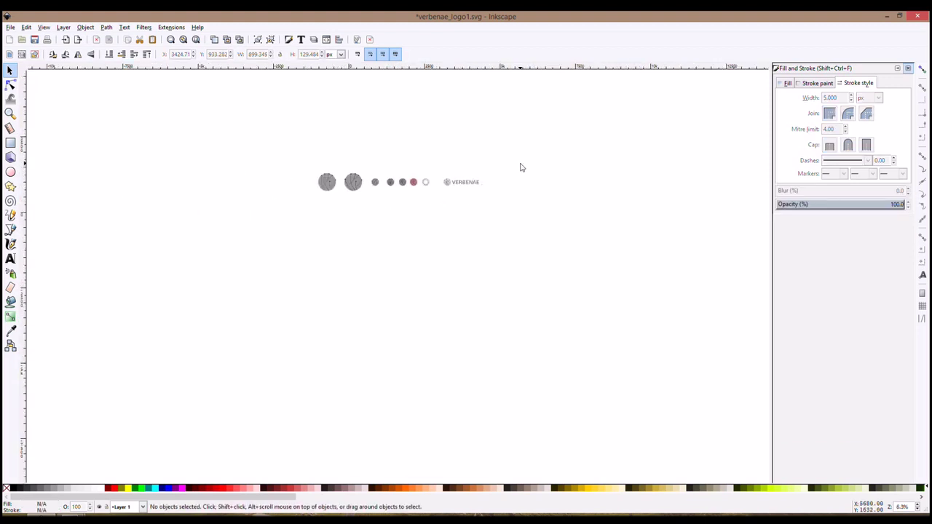
scroll(520, 167, "up", 4)
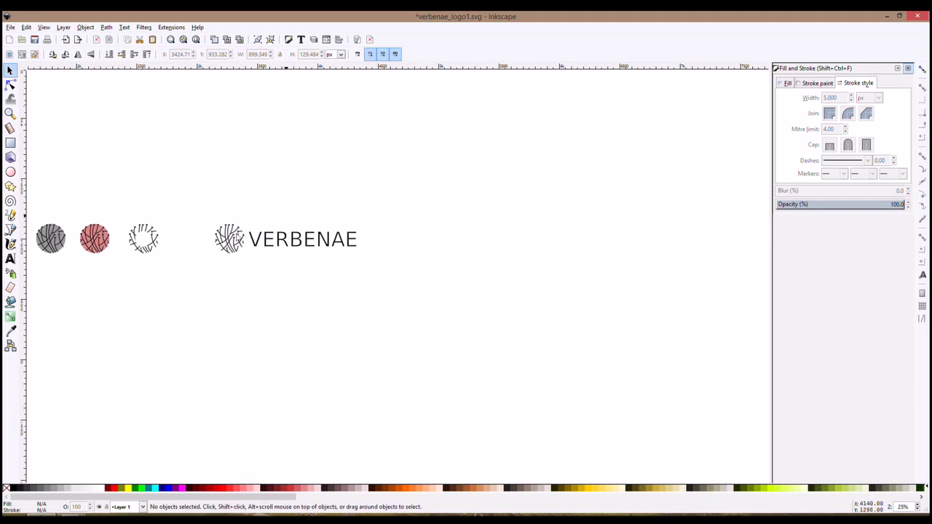
scroll(223, 253, "up", 3)
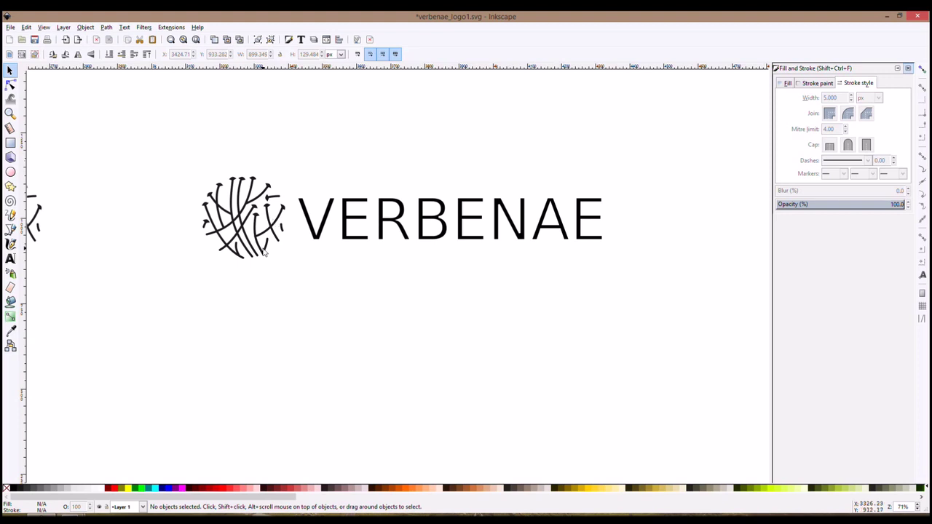
scroll(269, 233, "down", 3)
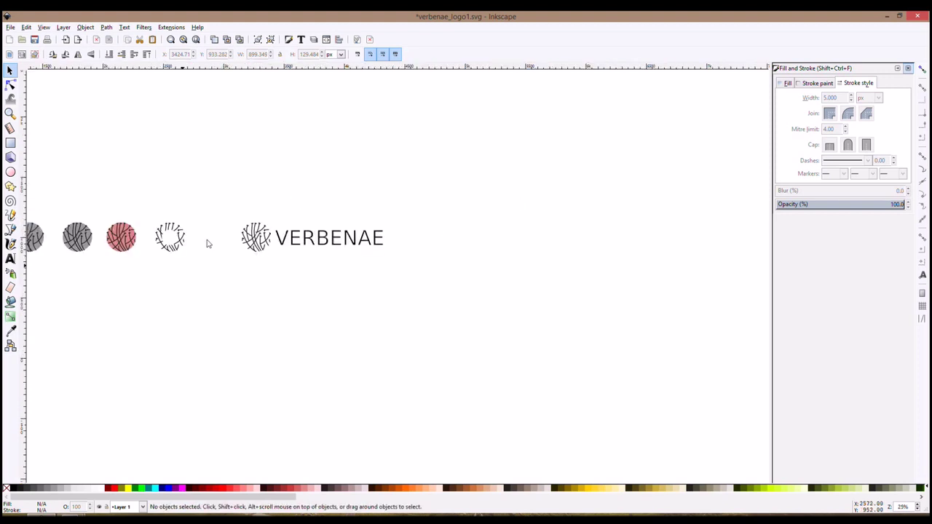
scroll(266, 267, "left", 3)
scroll(266, 266, "up", 3)
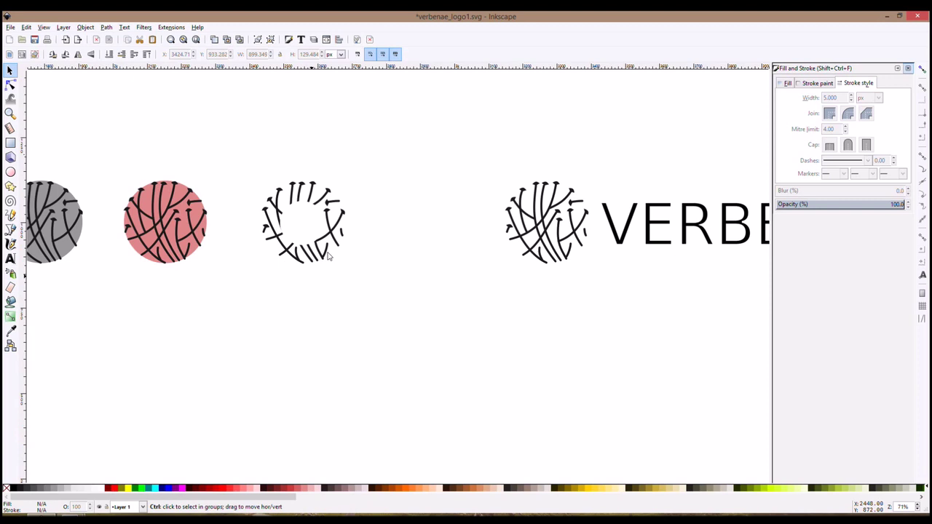
scroll(334, 259, "down", 3)
scroll(297, 265, "left", 6)
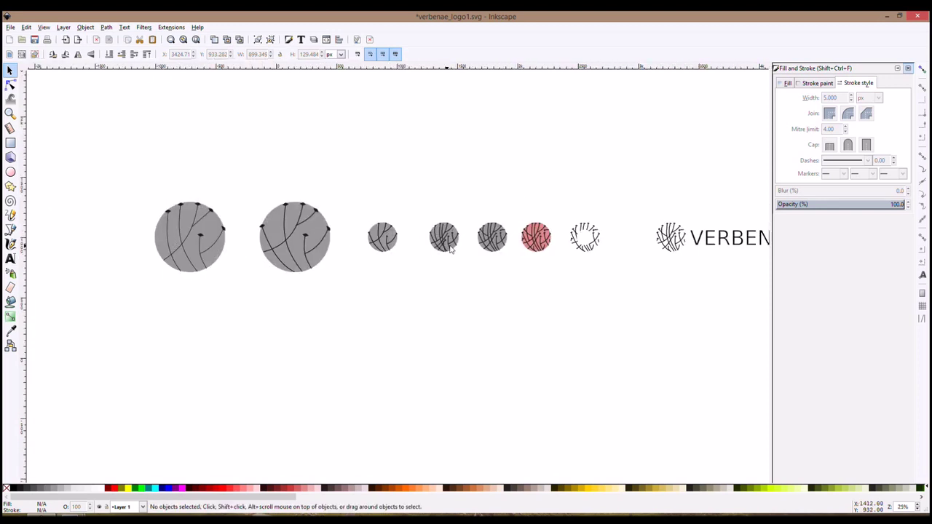
scroll(499, 249, "right", 3)
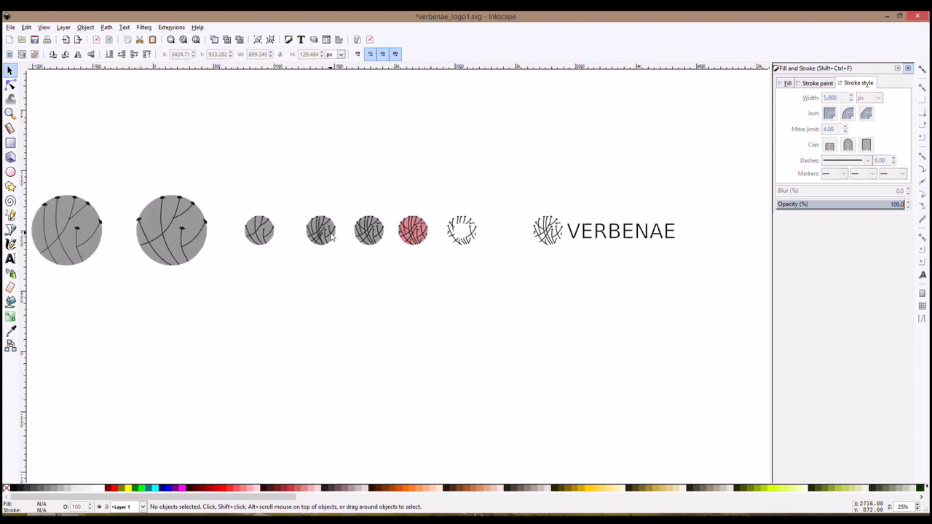
scroll(331, 234, "up", 3)
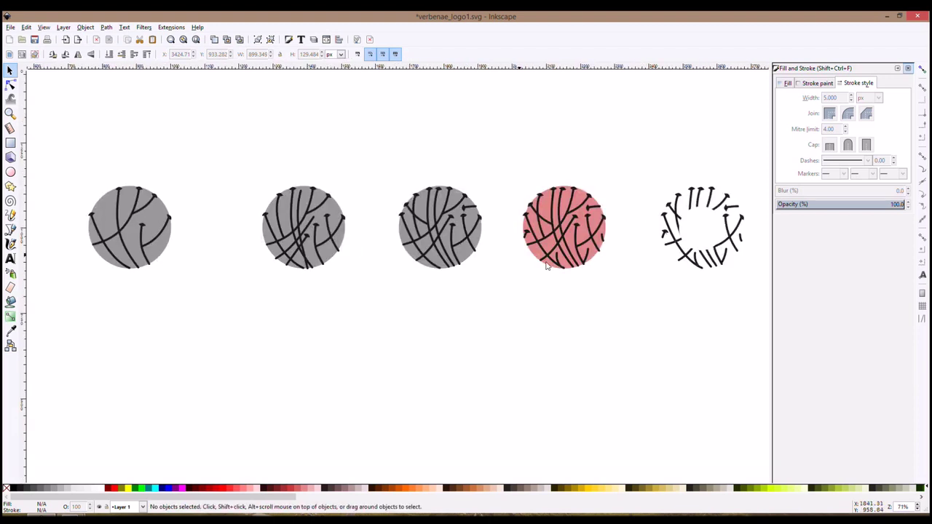
scroll(539, 265, "down", 3)
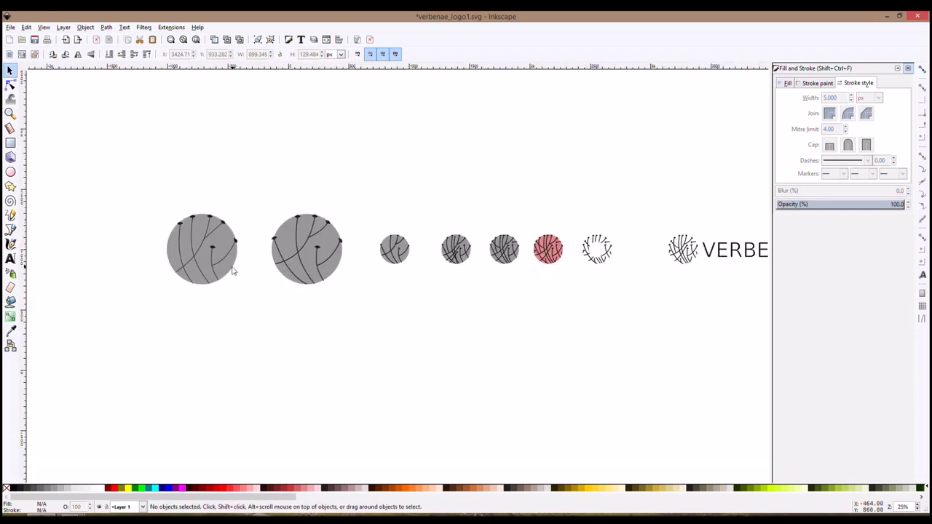
scroll(764, 265, "right", 5)
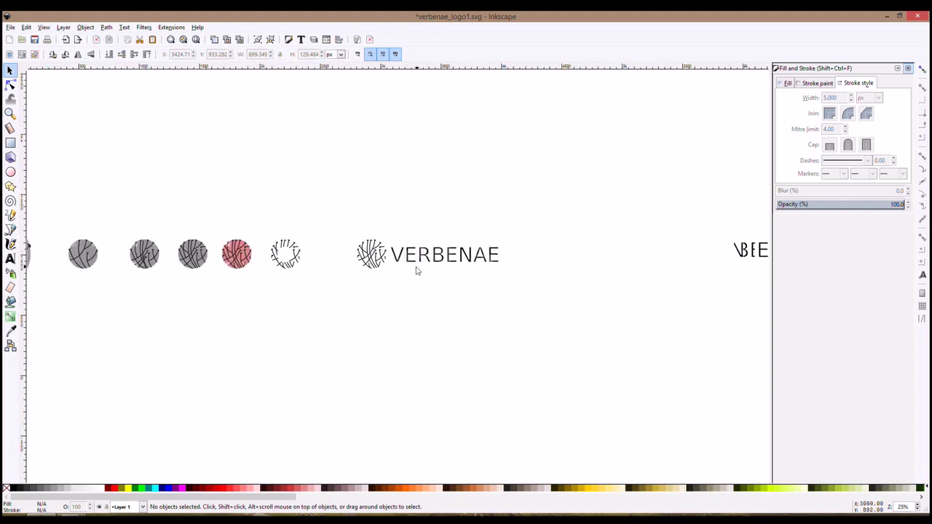
Step: Set the stroke width of all paths inside the line logo group beside the wordmark to 4 px
left_click_drag(388, 288, 345, 238)
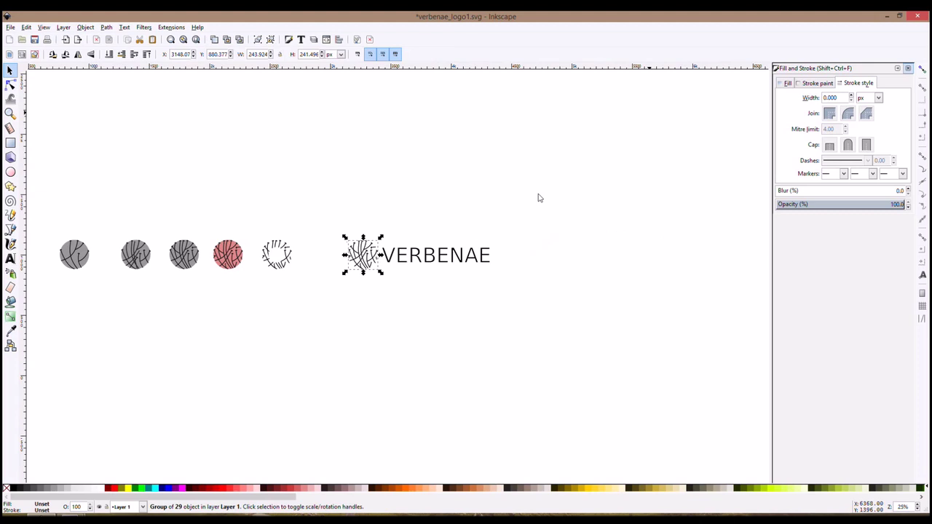
key("Escape")
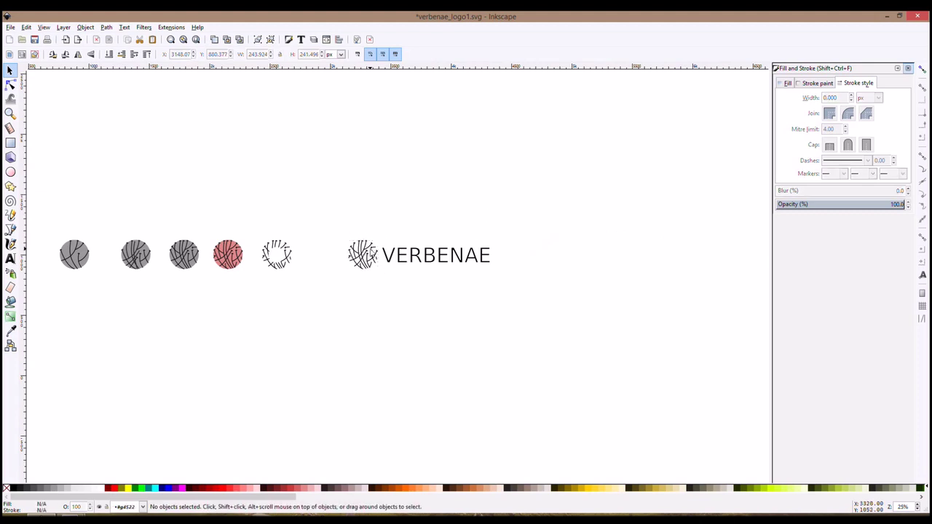
left_click(371, 248, "ctrl")
key("ctrl+a")
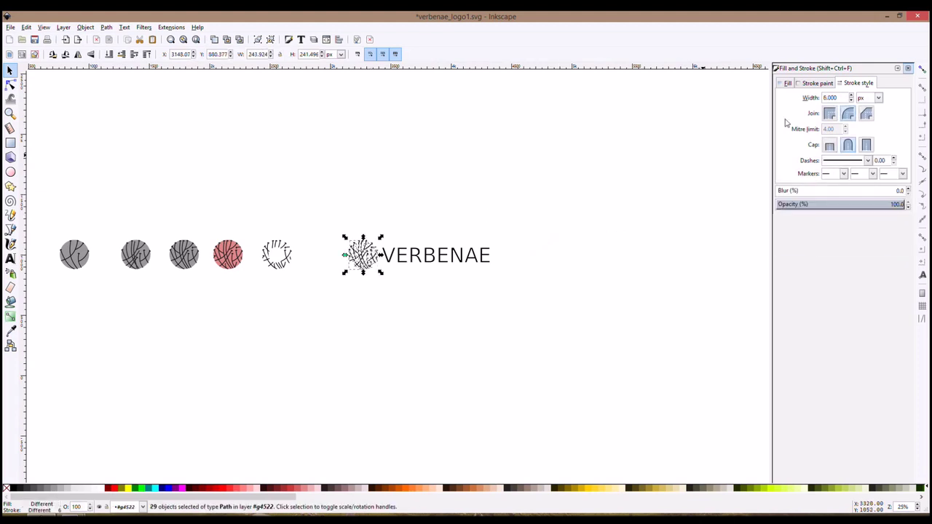
left_click_drag(844, 100, 772, 98)
type("4")
key("Return")
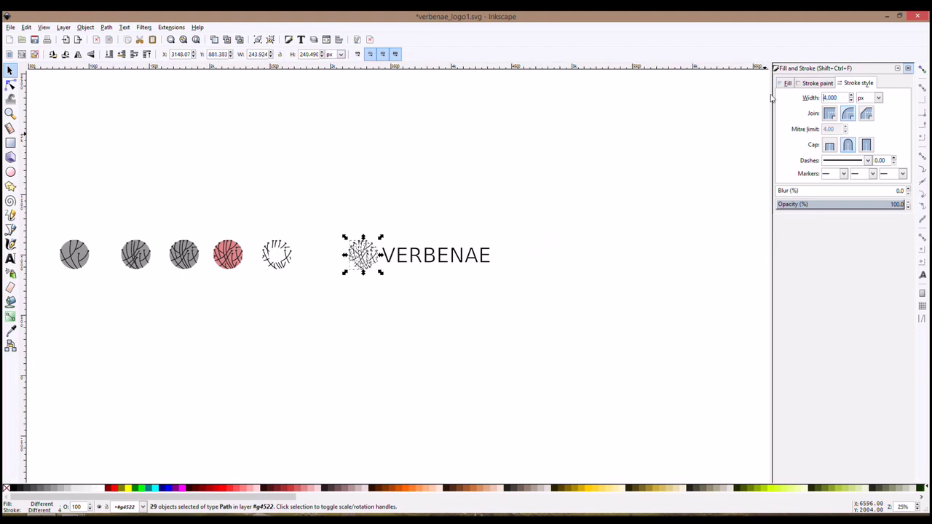
left_click(587, 161)
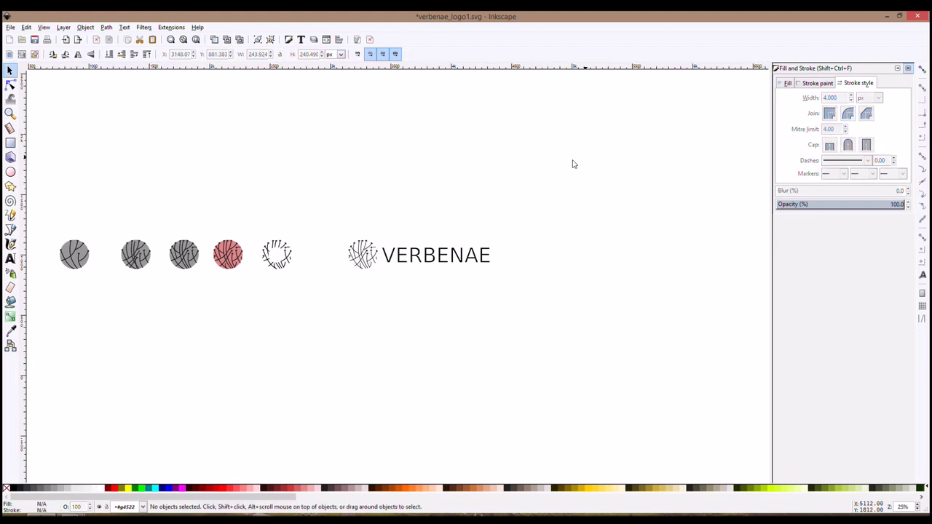
Step: Set the VERBENAE text's white outline width to 8 px and check the logo at small size
scroll(431, 250, "up", 2)
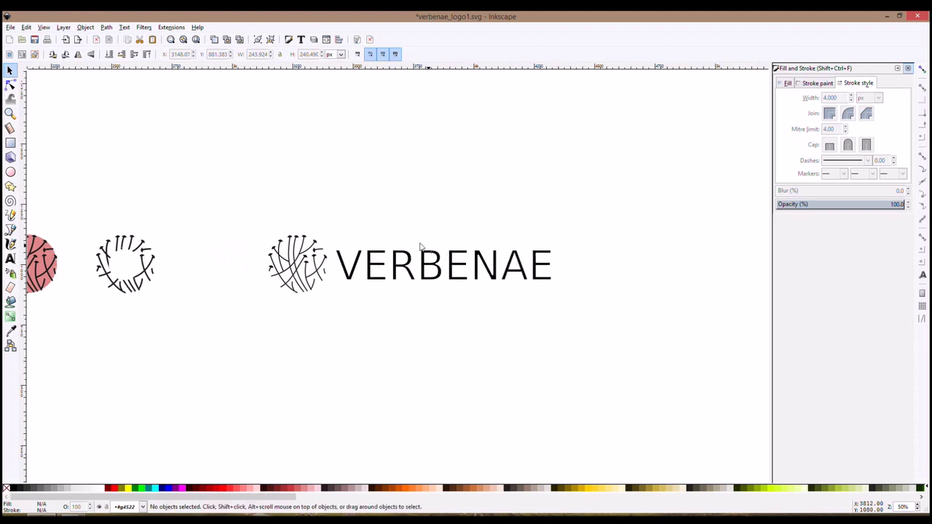
key("1")
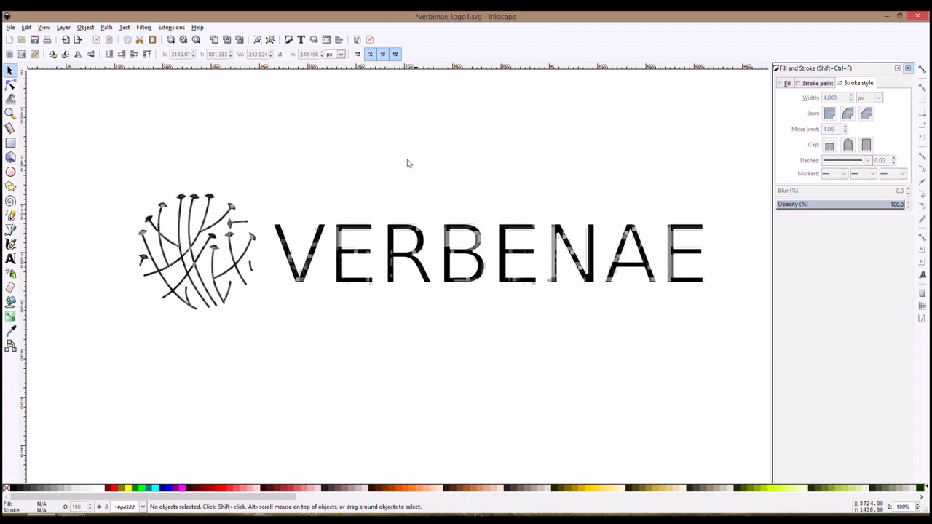
scroll(408, 163, "down", 4)
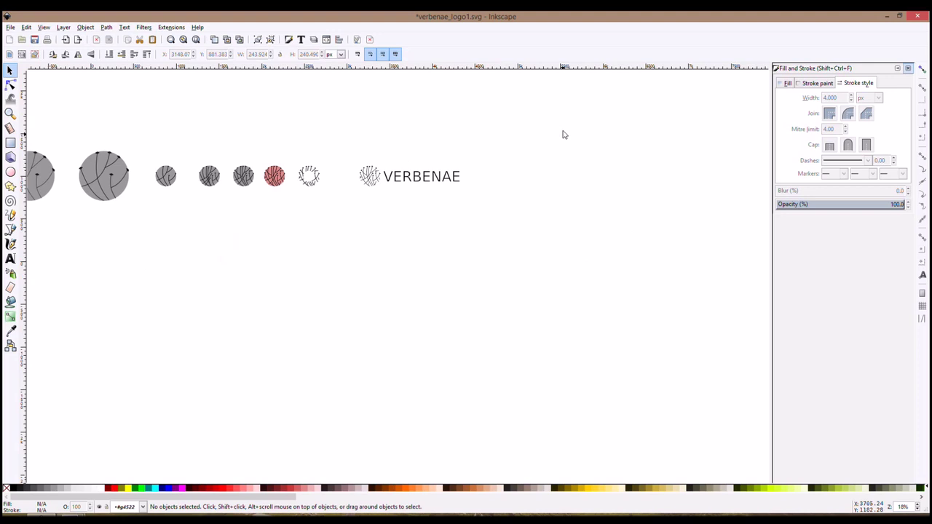
scroll(419, 150, "up", 4)
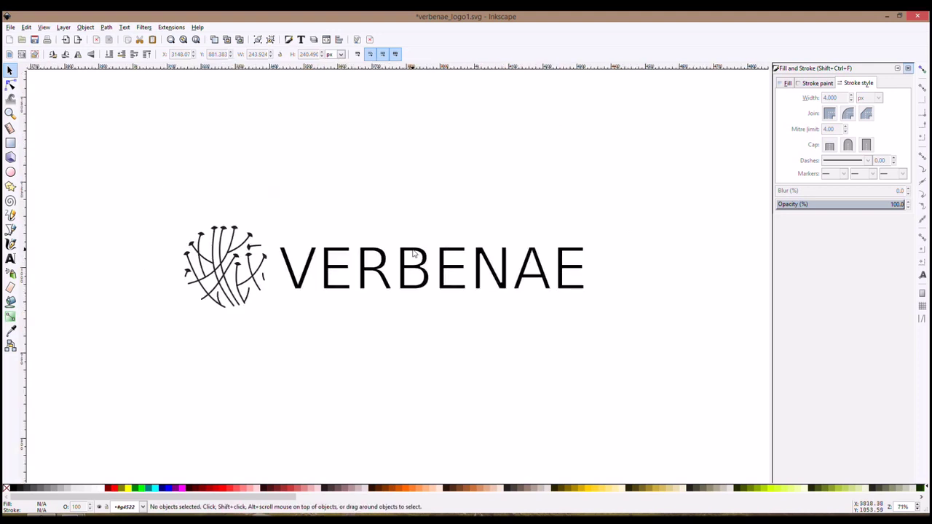
left_click(415, 253)
left_click(808, 85)
left_click(841, 84)
type("8")
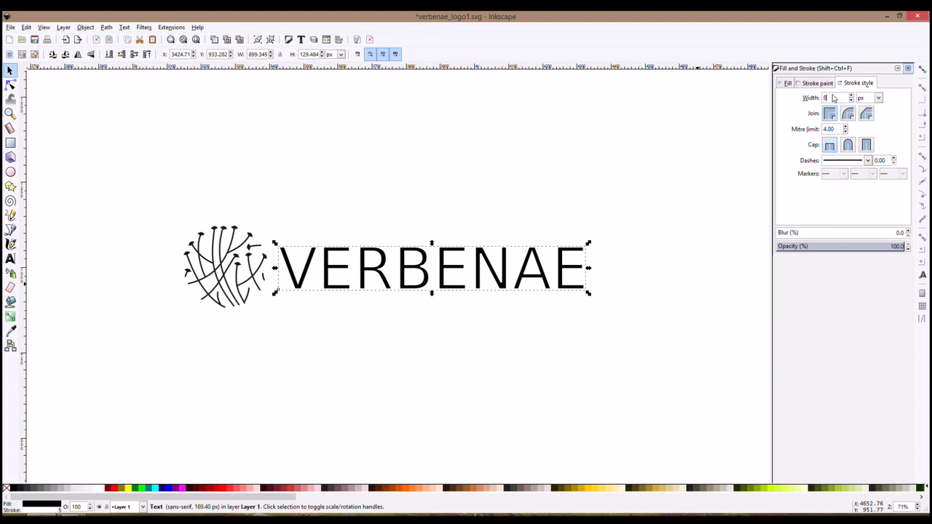
key("Return")
left_click(667, 150)
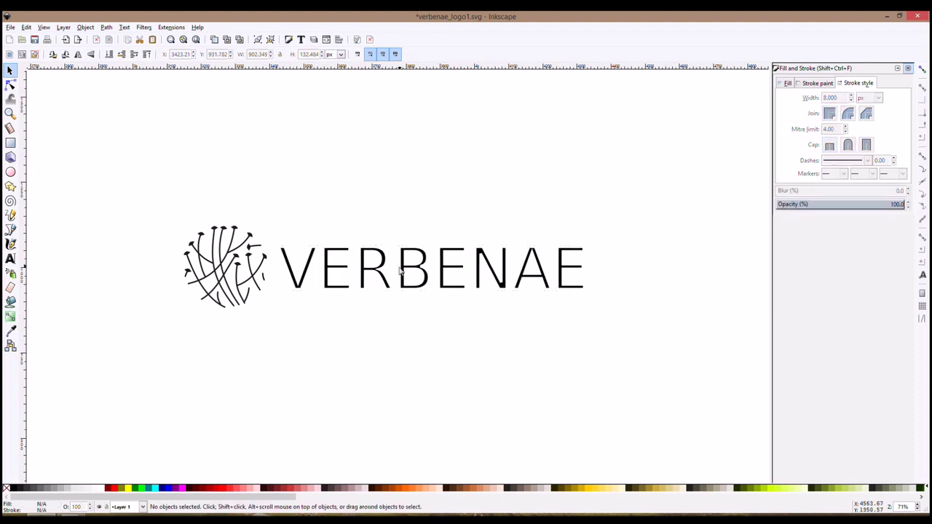
scroll(399, 267, "down", 2)
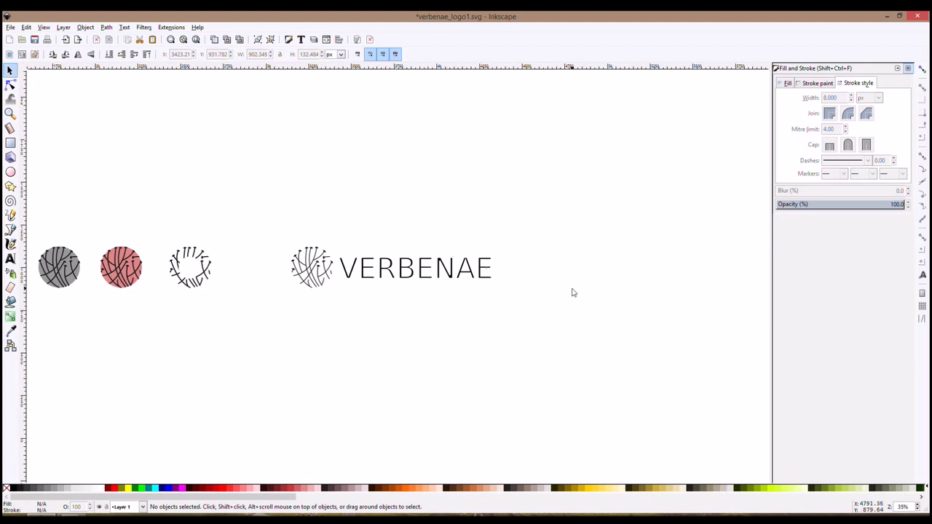
key("ctrl")
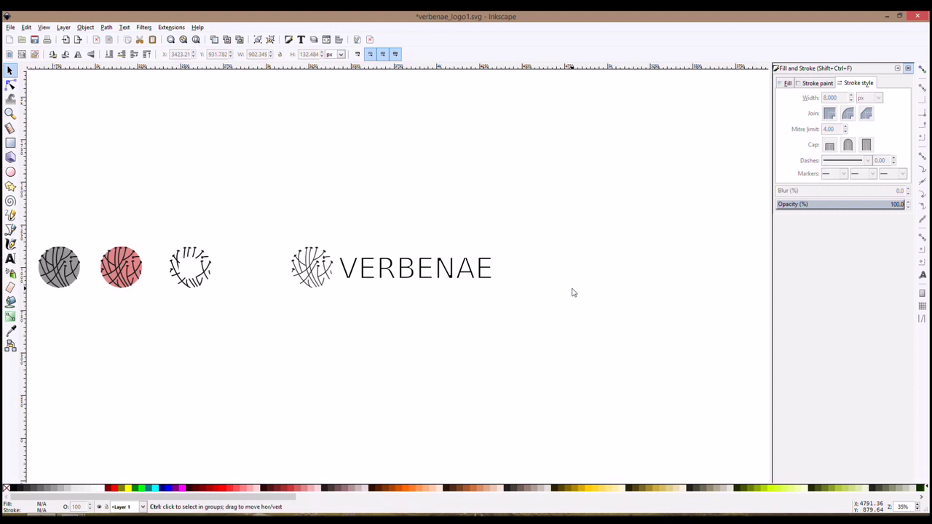